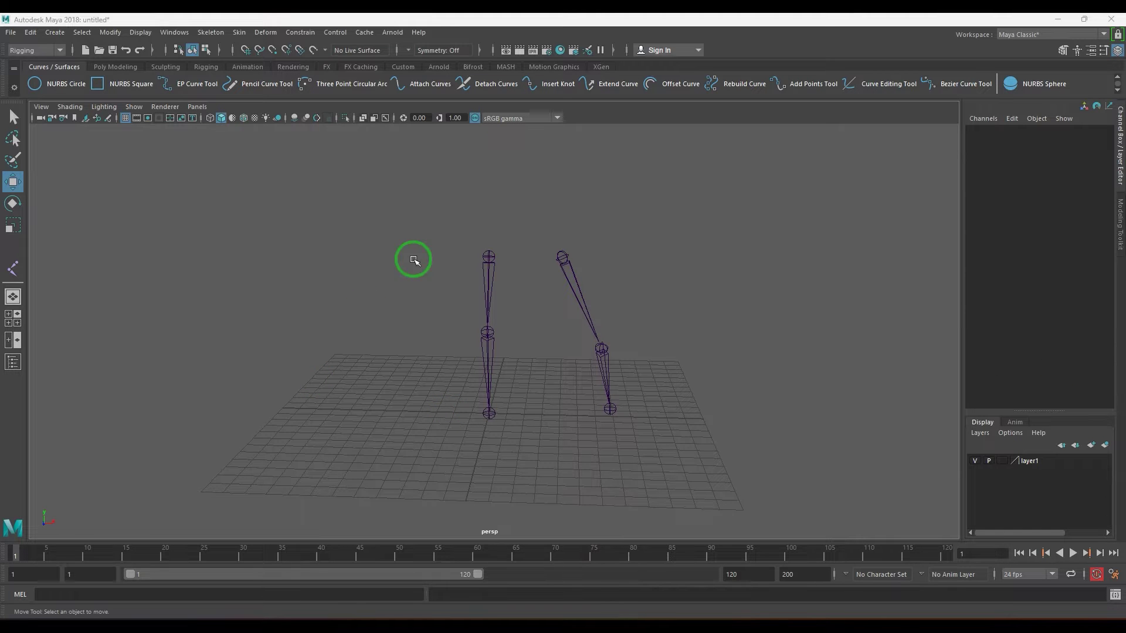
Inspect both leg chains from the side, top and perspective views.
left_click(490, 283)
key("space")
mouse_move(516, 334)
left_mouse_down("alt")
mouse_move(443, 356)
mouse_move(503, 352)
left_mouse_up("alt")
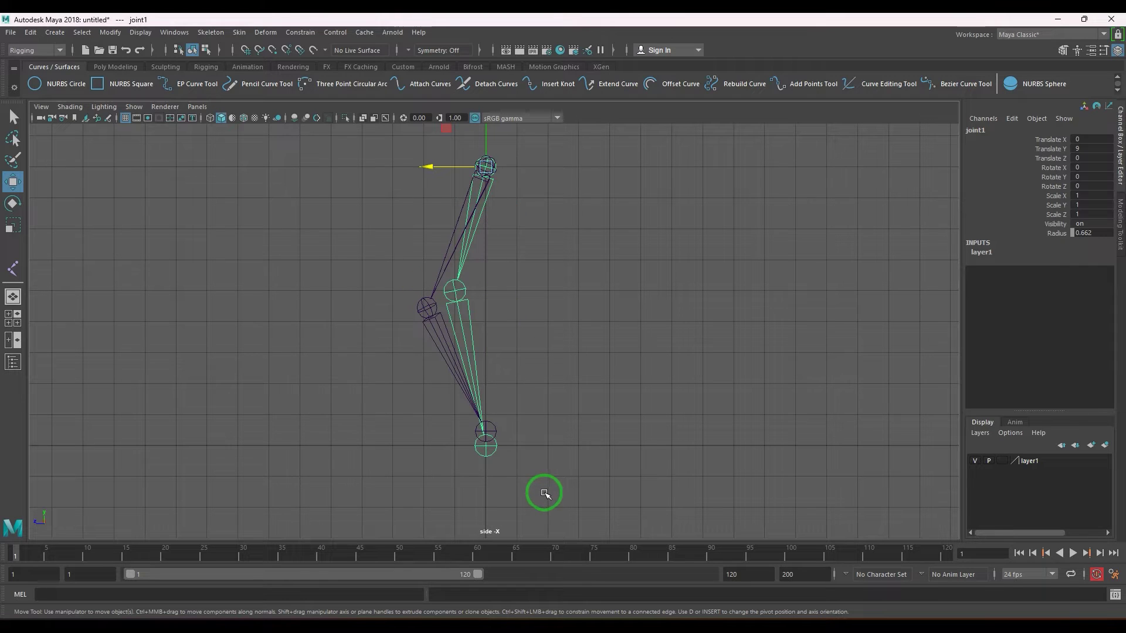
left_click_drag(544, 428, 510, 384)
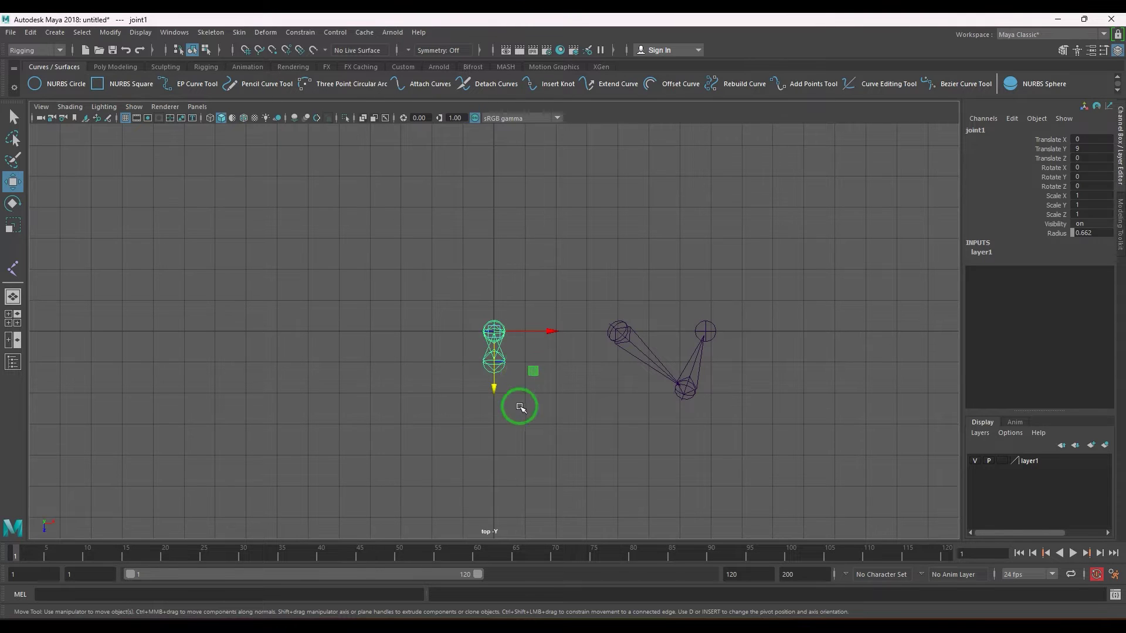
left_click_drag(520, 407, 526, 370)
left_click(579, 321)
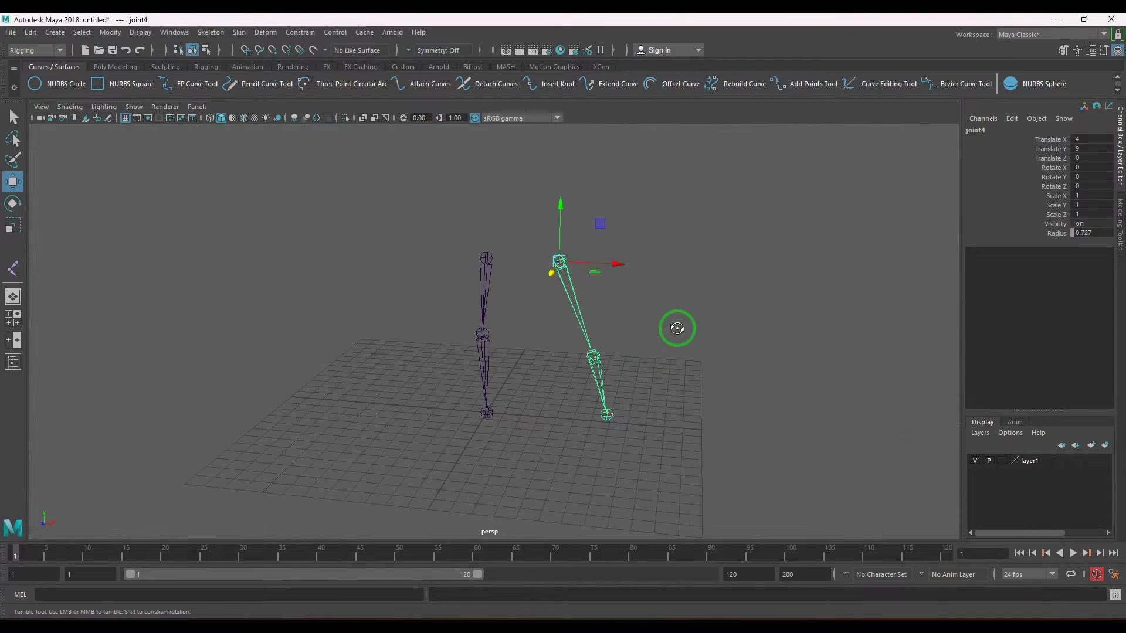
left_click_drag(674, 324, 594, 417, "alt")
left_click_drag(687, 346, 753, 399)
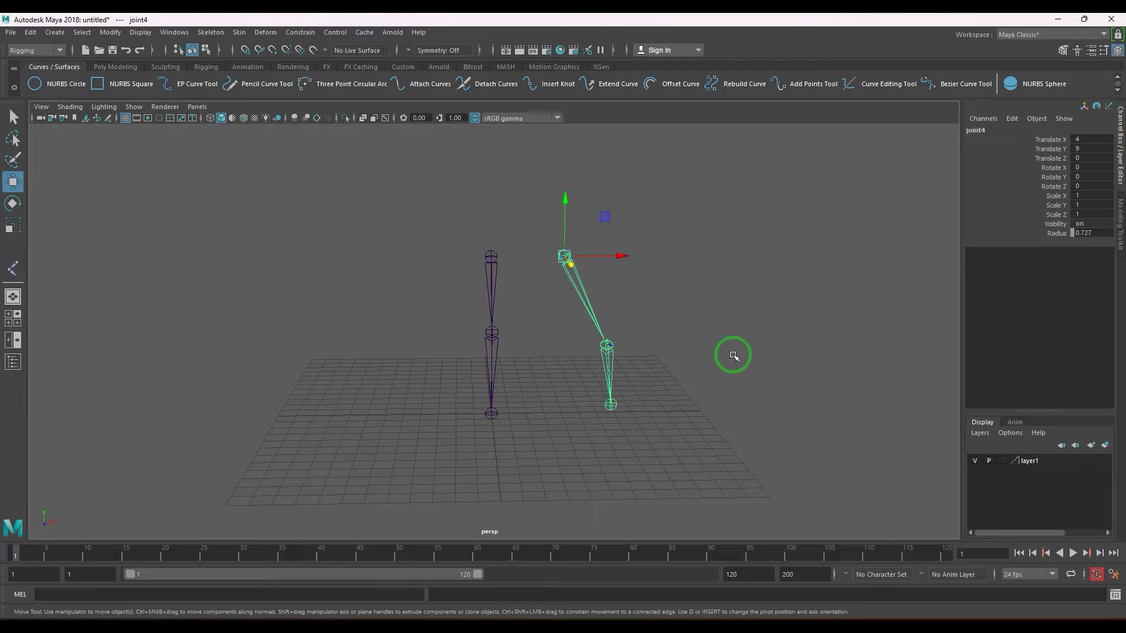
left_click_drag(540, 349, 503, 384, "alt")
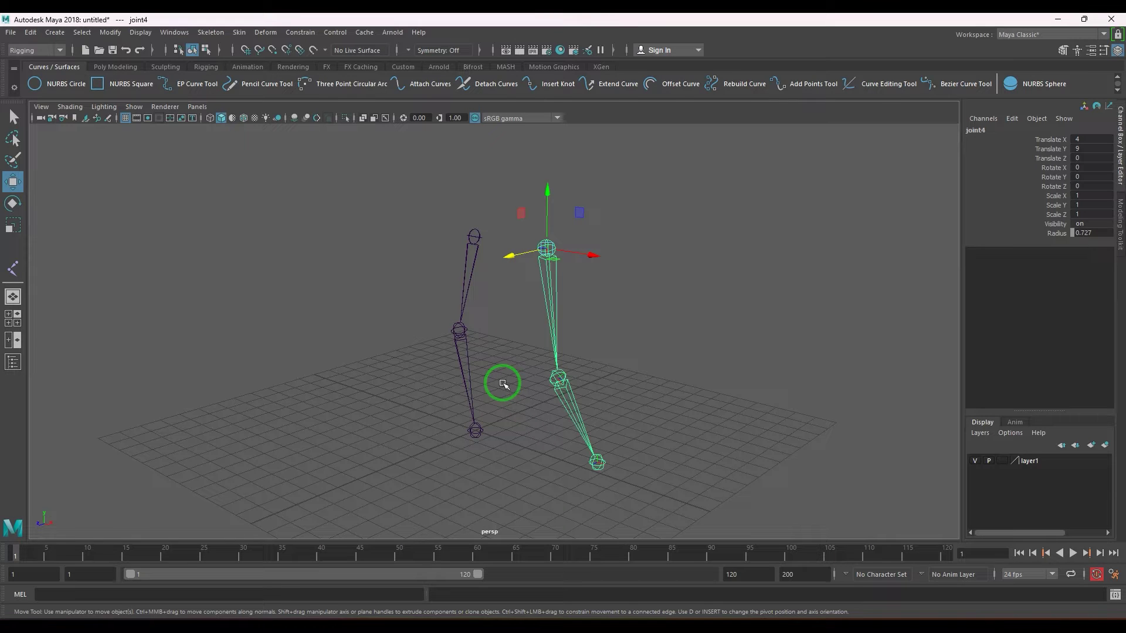
Create an IK handle on the left leg running from the hip to the ankle.
left_click(381, 351)
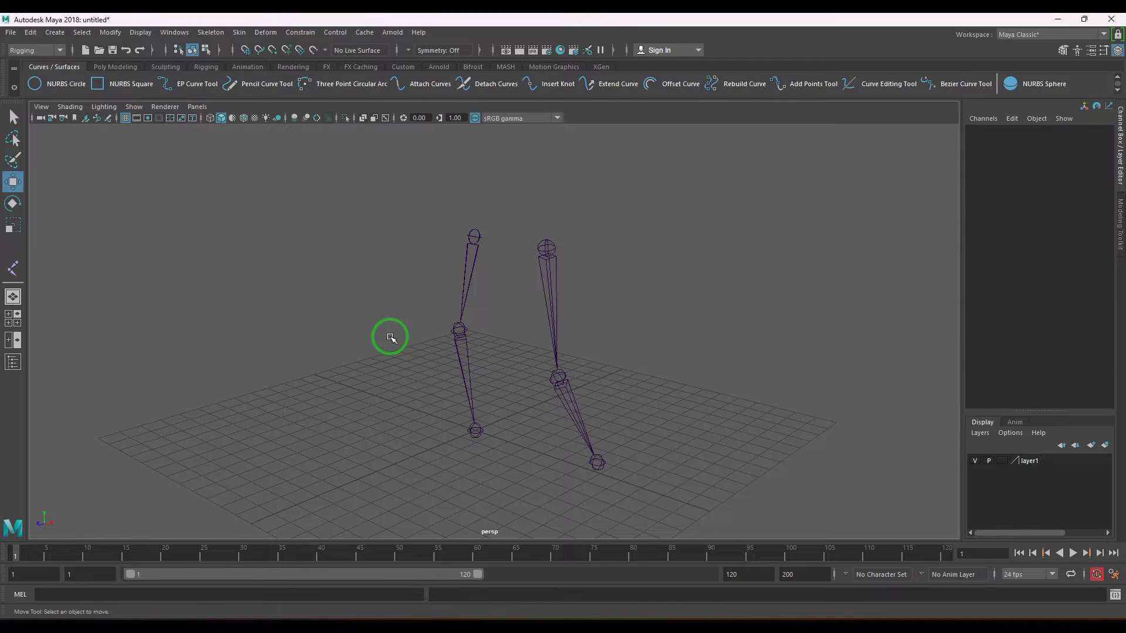
left_click(463, 246)
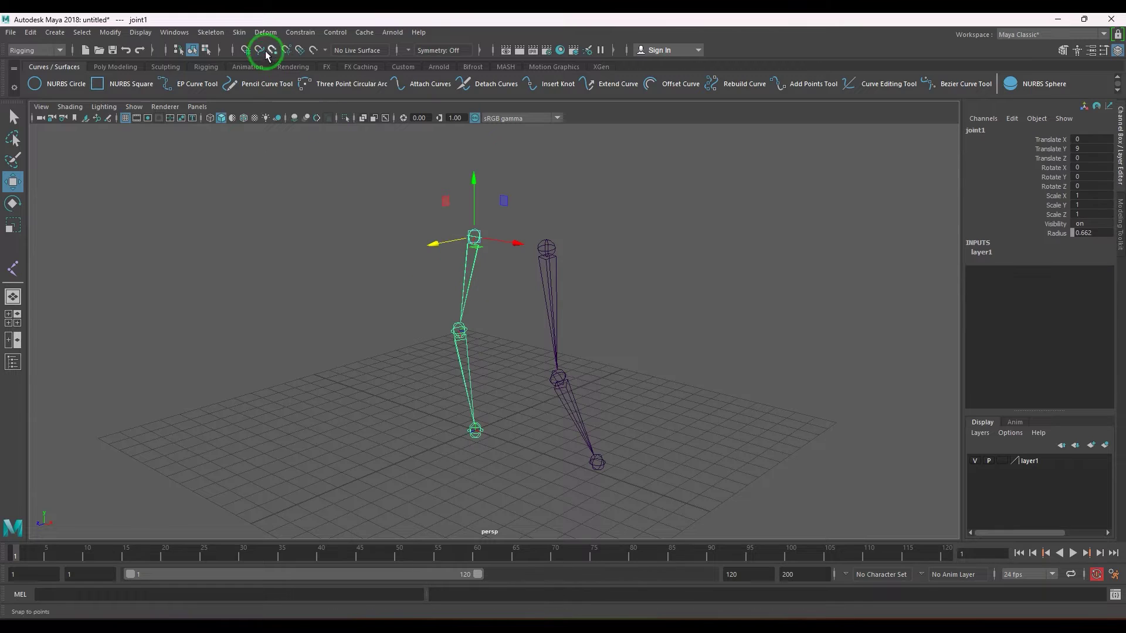
left_click(218, 34)
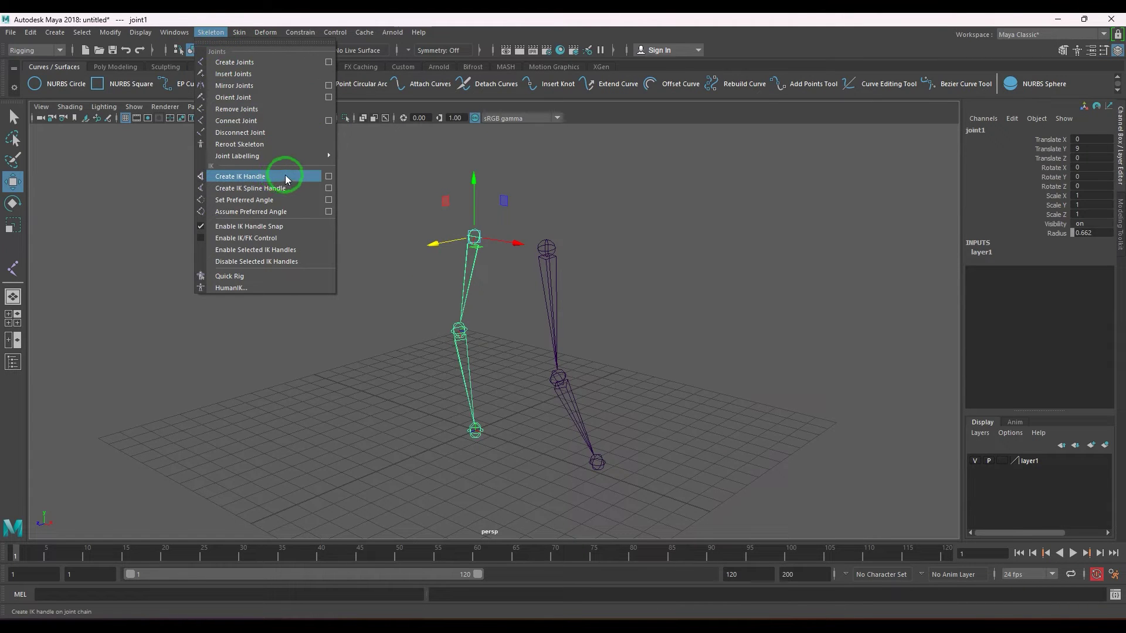
left_click(328, 176)
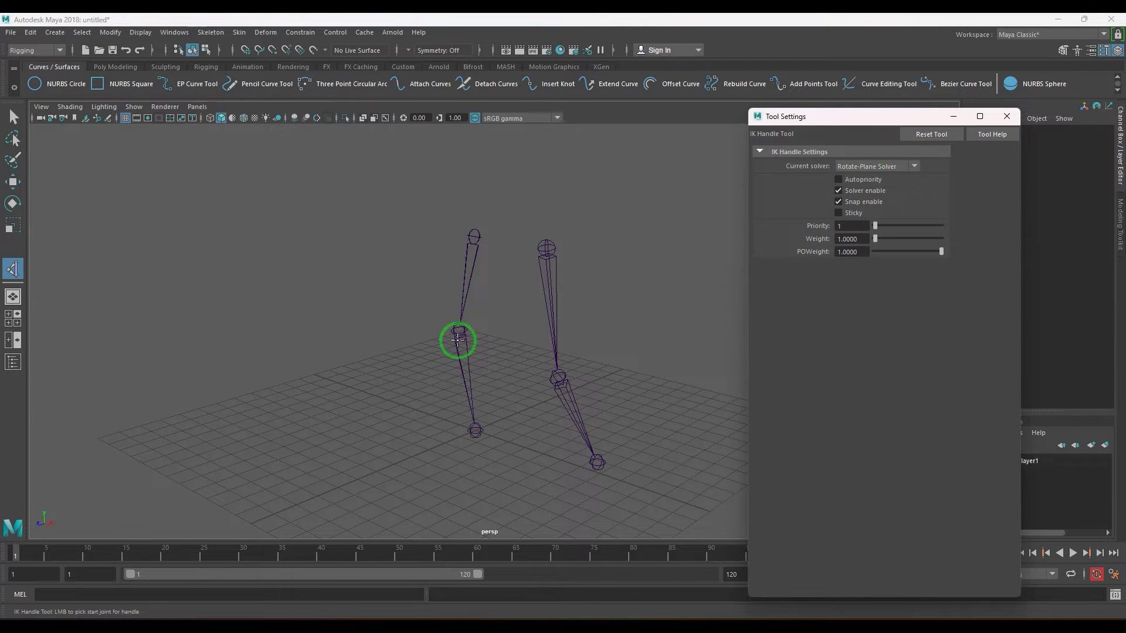
right_click_drag(452, 269, 483, 266, "alt")
left_click(468, 205)
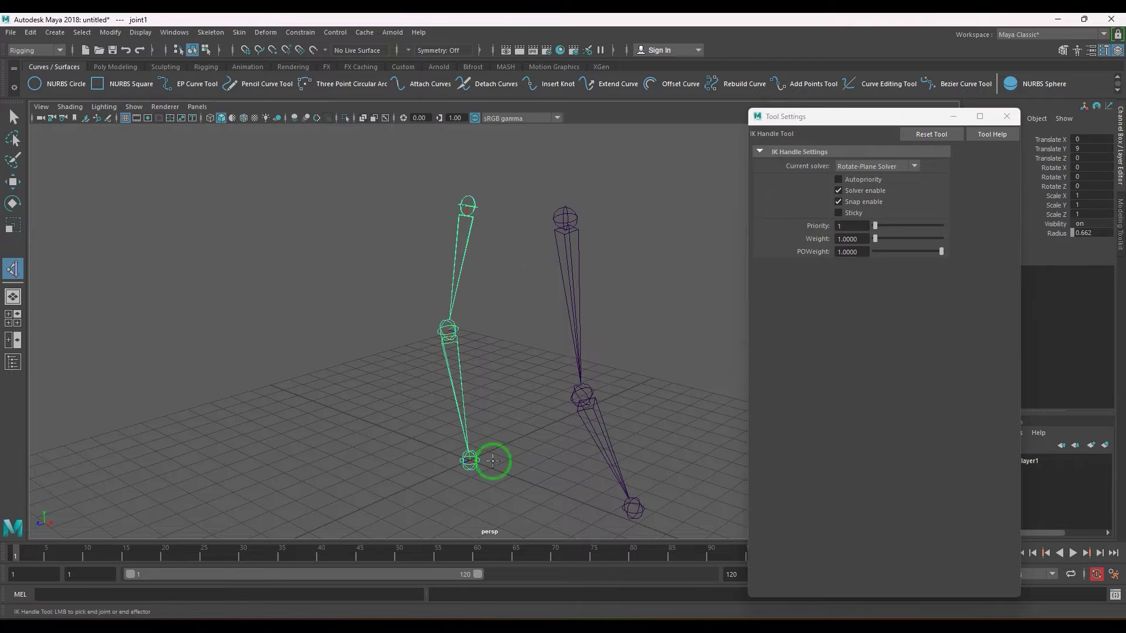
left_click(472, 460)
Close Tool Settings and create a NURBS circle, nurbsCircle1, at the origin.
key("w")
left_click(1006, 117)
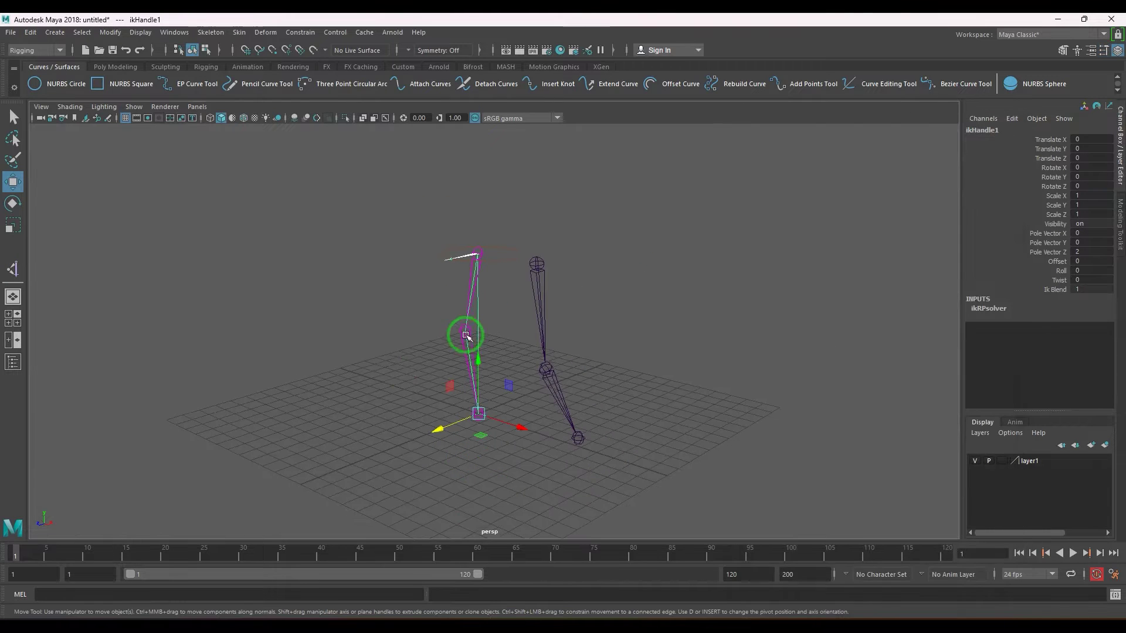
left_click(34, 83)
left_click_drag(437, 410, 516, 405, "alt")
Put the left leg joints on a new display layer, layer2, coloured yellow.
left_click(447, 246)
left_click_drag(448, 247, 542, 190)
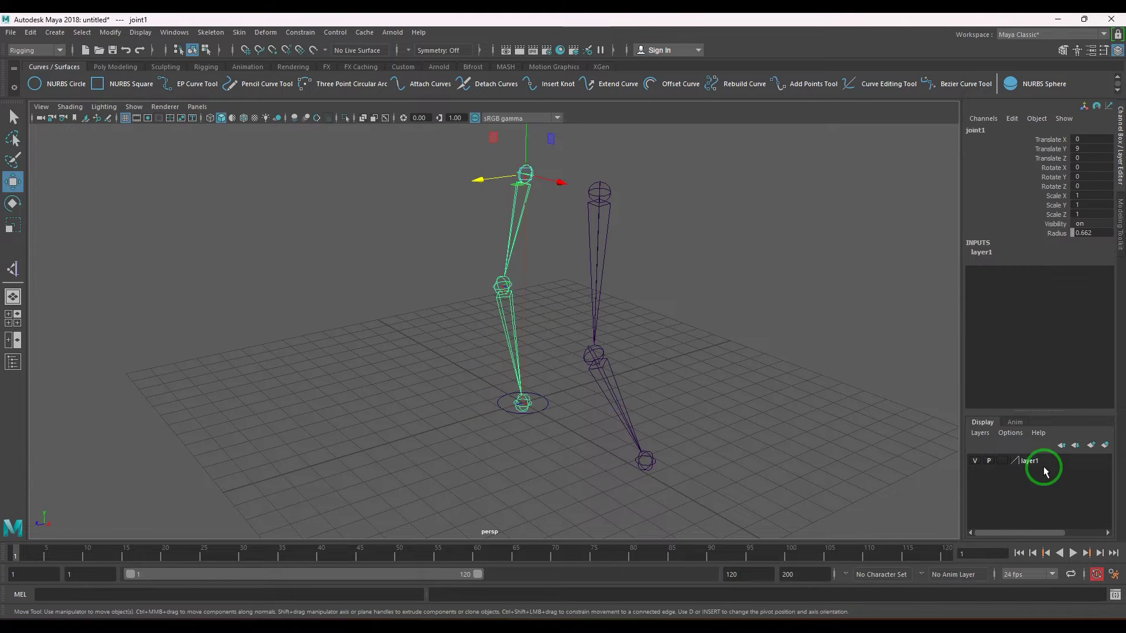
left_click(1104, 445)
left_click(975, 460)
left_click(975, 459)
left_click(1002, 461)
left_click(1002, 460)
left_click(1001, 461)
double_click(1012, 461)
left_click(444, 326)
left_click(731, 293)
Snap nurbsCircle1 to the left knee, move it forward to Z 9.115, rotate X 90.
left_click_drag(605, 344, 421, 427, "alt")
left_click(540, 406)
key("ctrl+z")
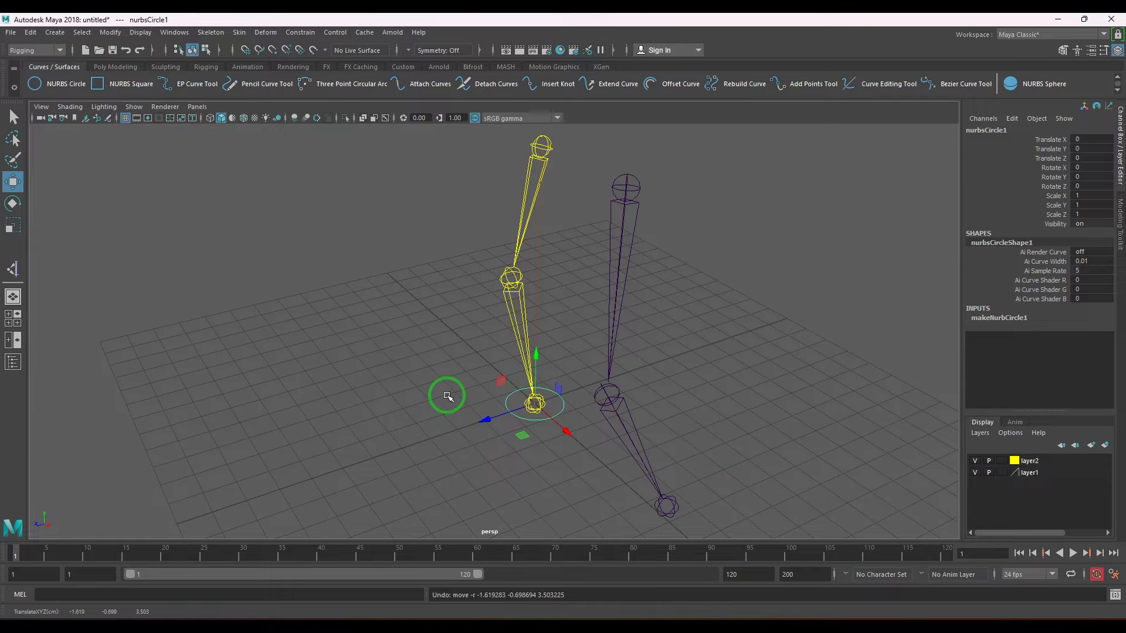
key("v")
middle_click_drag(514, 284, 514, 282)
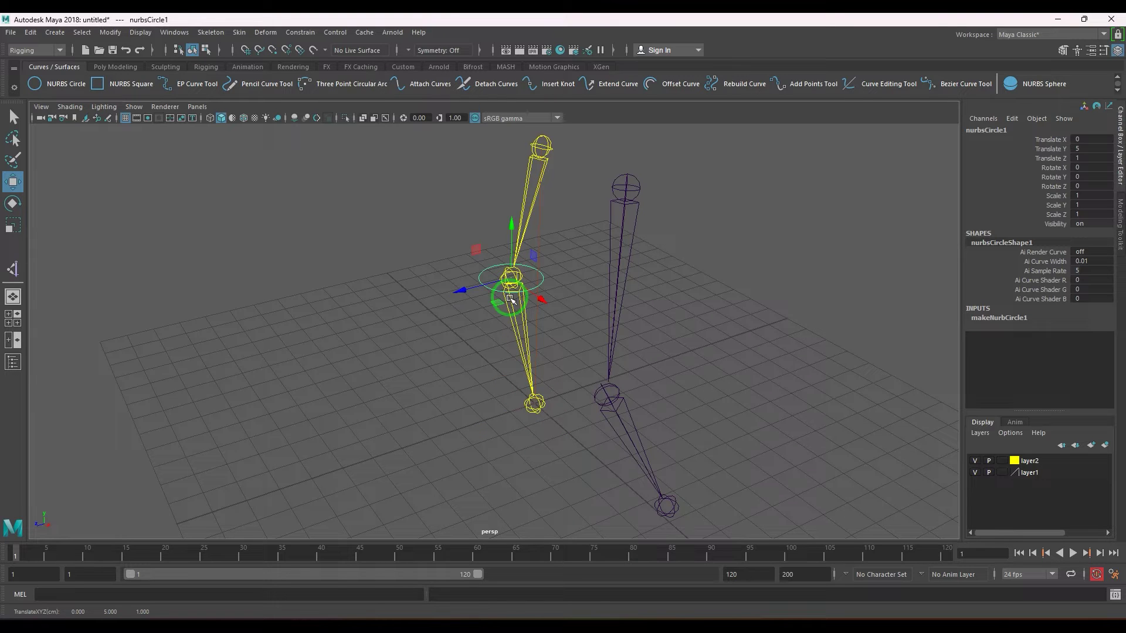
key("ctrl+z")
key("v")
middle_click_drag(511, 282, 211, 371)
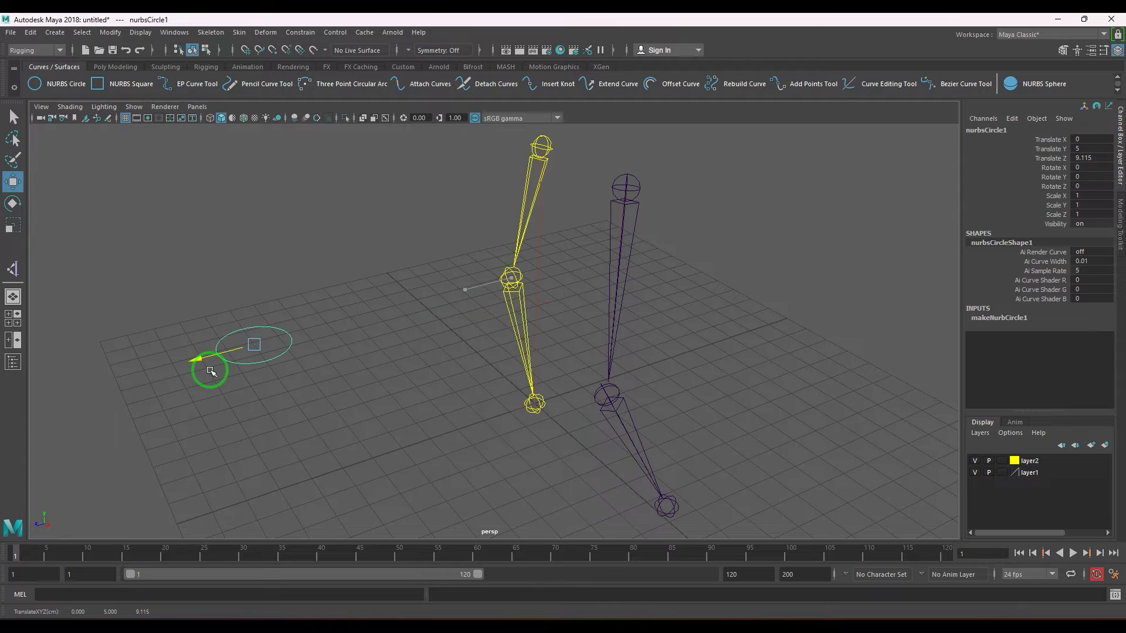
key("e")
middle_click_drag(252, 319, 189, 363)
left_click_drag(187, 365, 276, 332, "alt")
key("w")
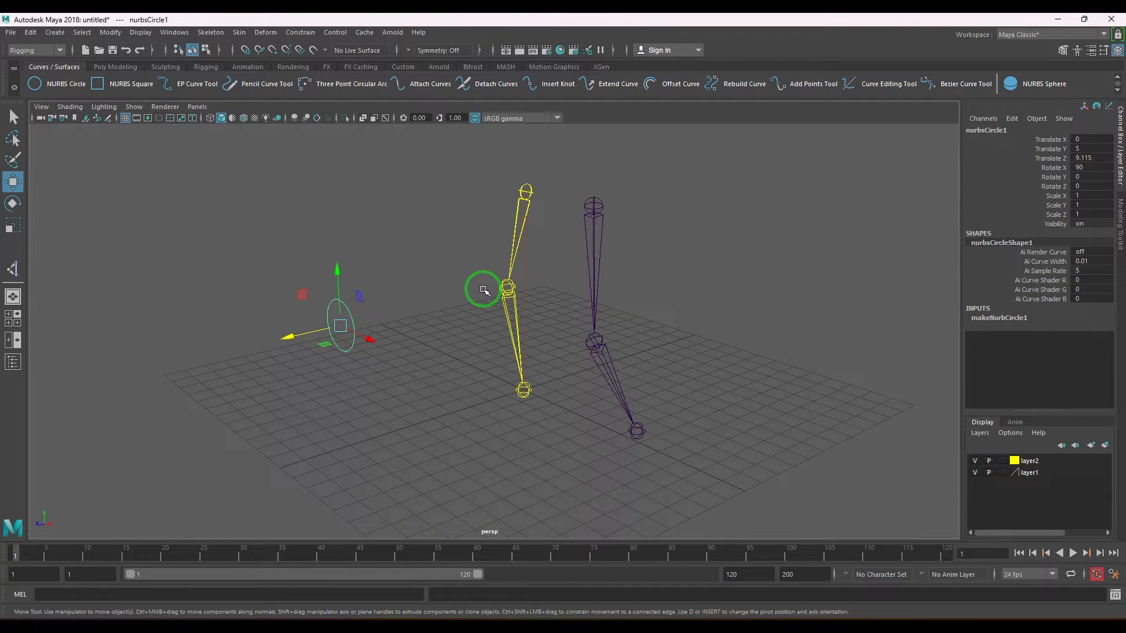
Freeze nurbsCircle1's transformations so its translate and rotate read 0.
left_click(111, 32)
left_click(143, 87)
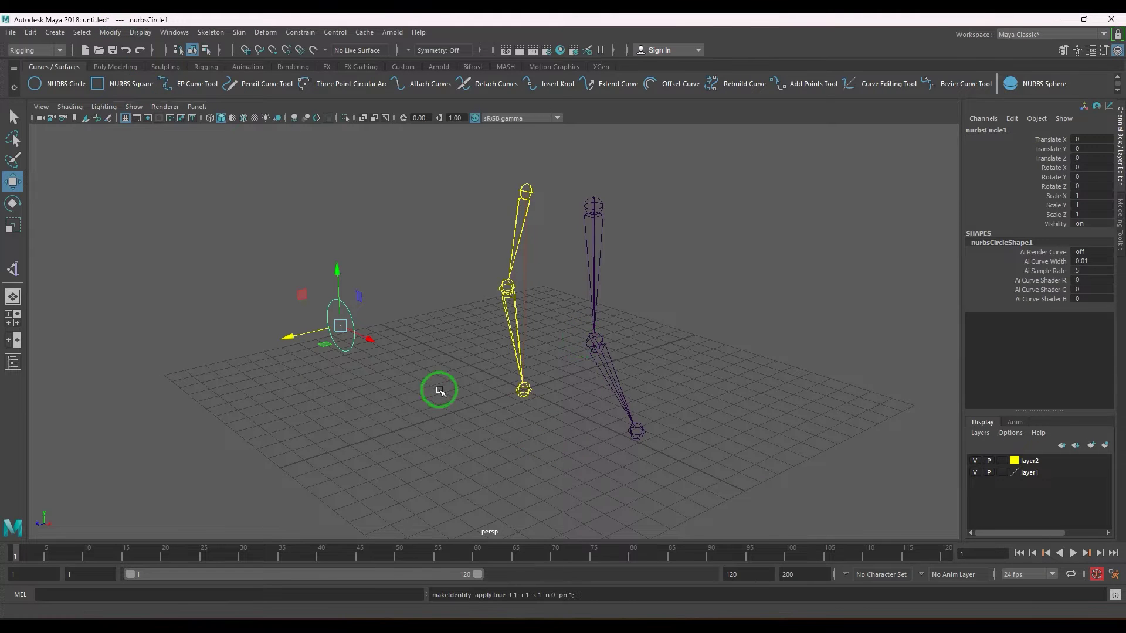
left_click_drag(453, 410, 415, 390, "alt")
left_click_drag(232, 239, 395, 397)
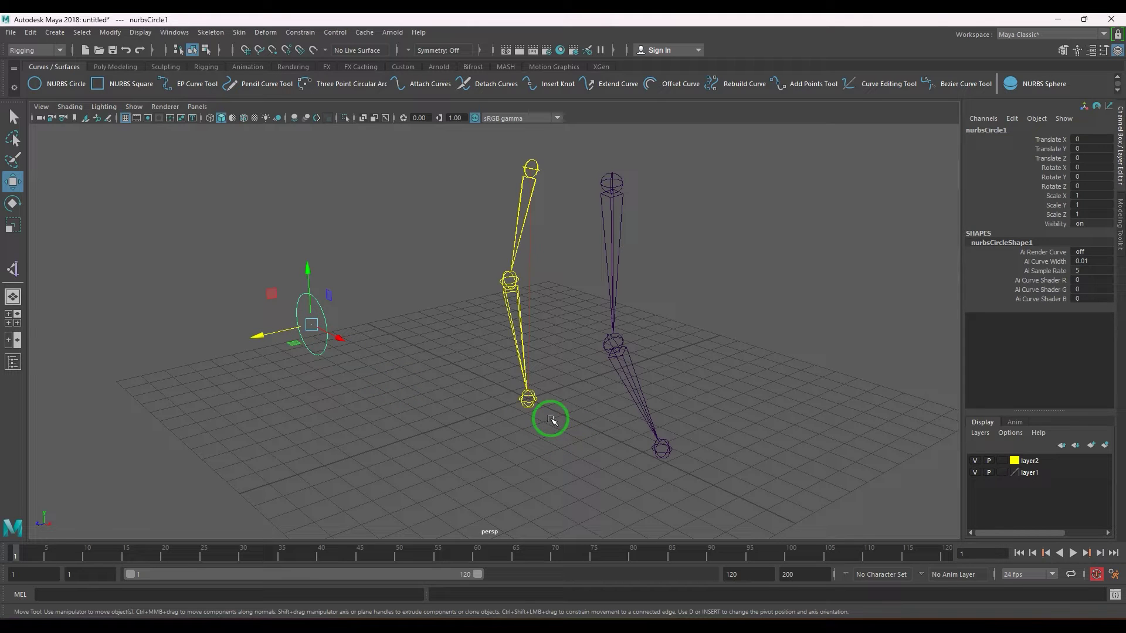
Select the left hip joint, highlight its Rotate channels, and pick-walk down to the ankle.
left_click_drag(498, 383, 565, 423)
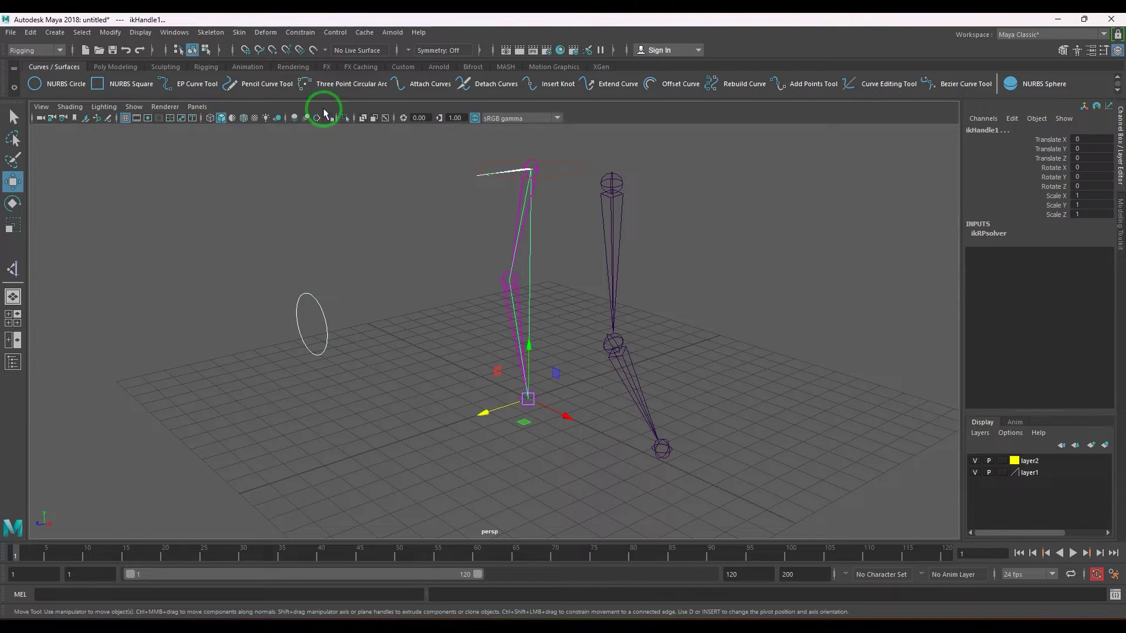
left_click(490, 239)
left_click(515, 246)
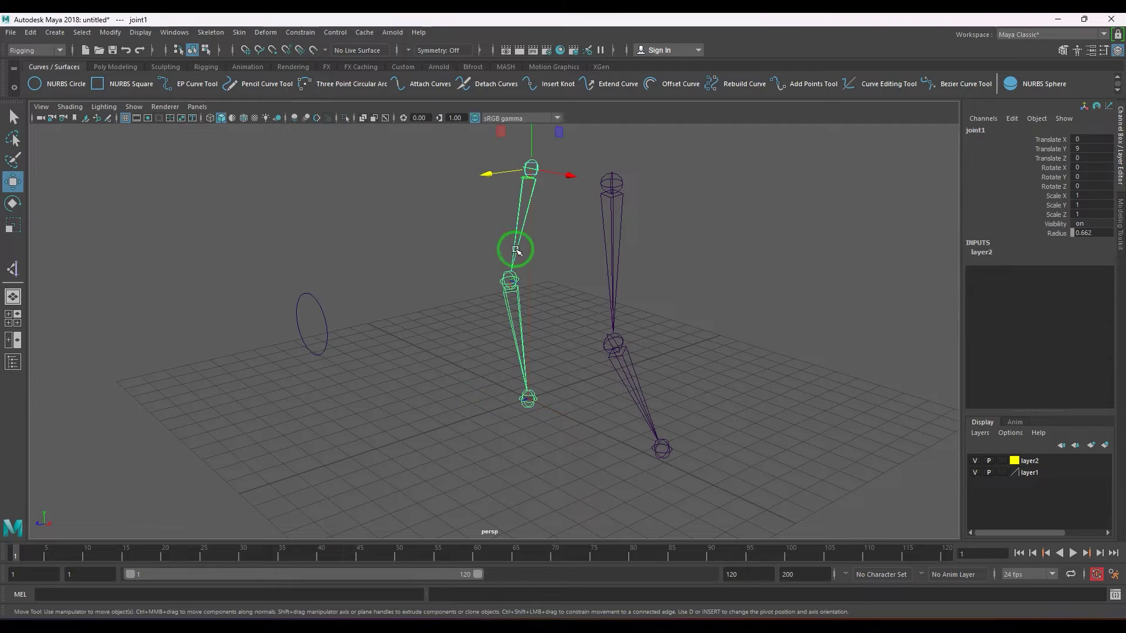
left_click_drag(1082, 168, 1094, 187)
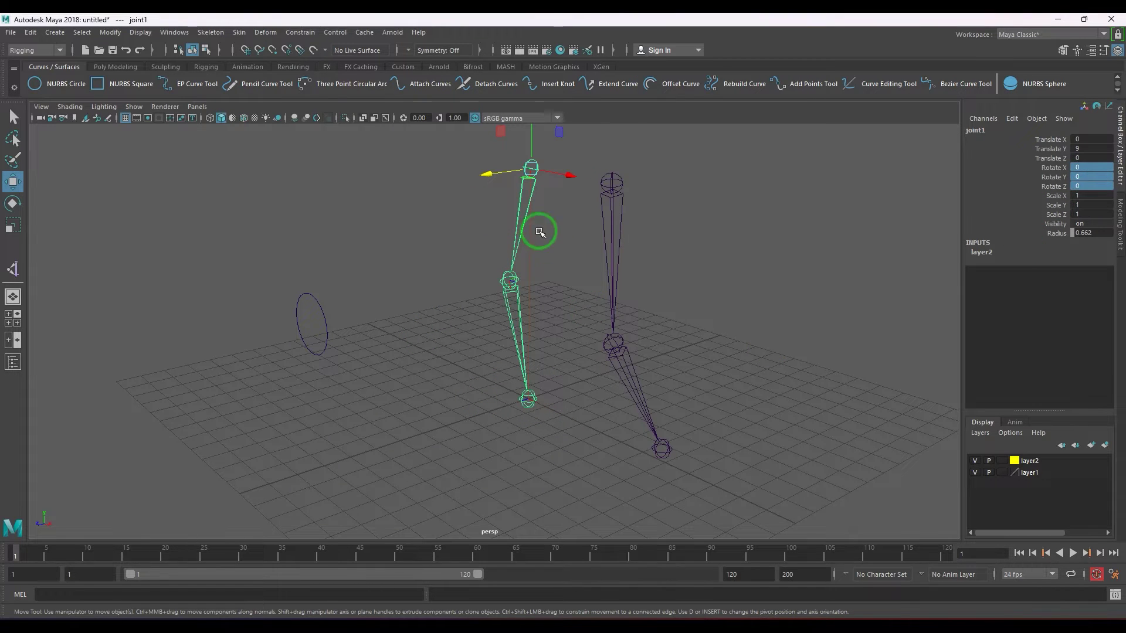
key("Down")
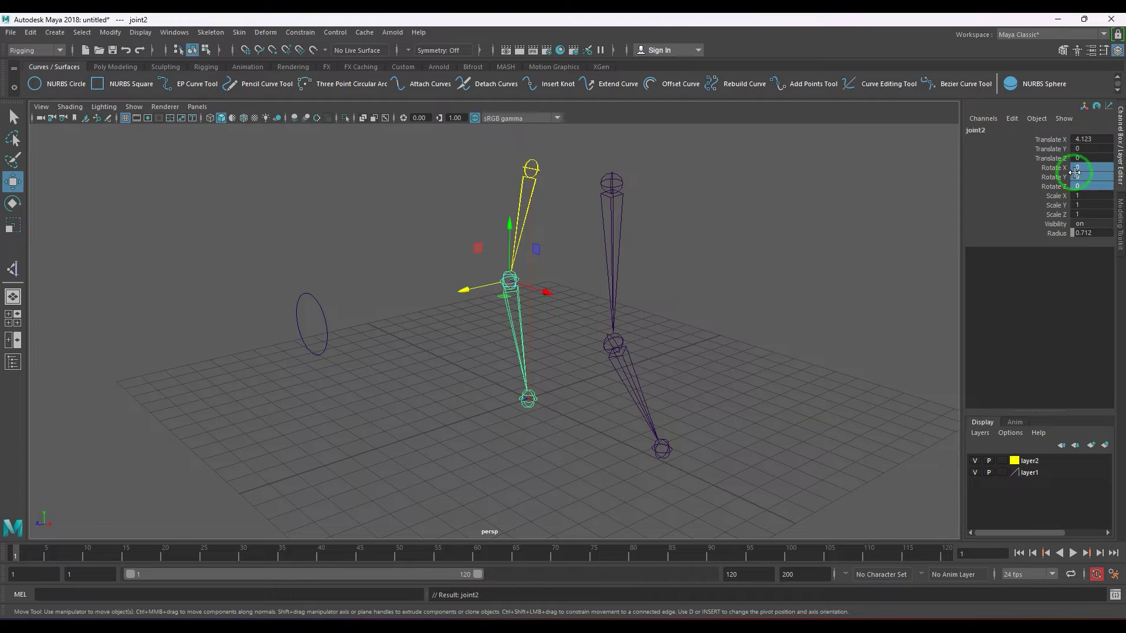
key("Down")
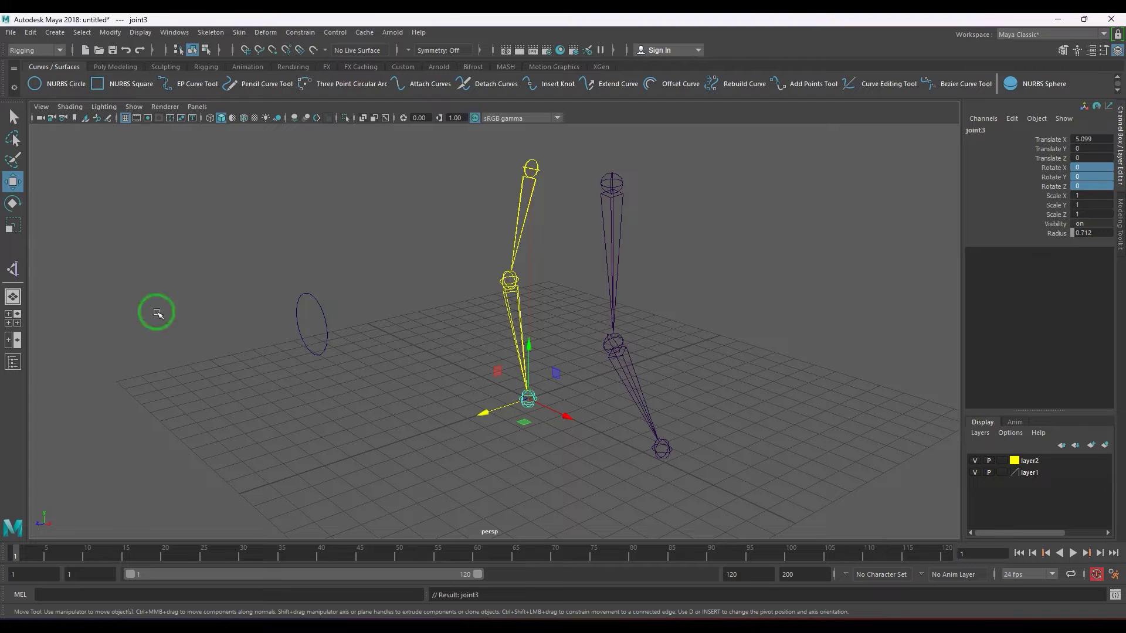
Pole-vector constrain the left leg's IK handle to nurbsCircle1.
left_click(324, 341)
left_click(528, 399, "shift")
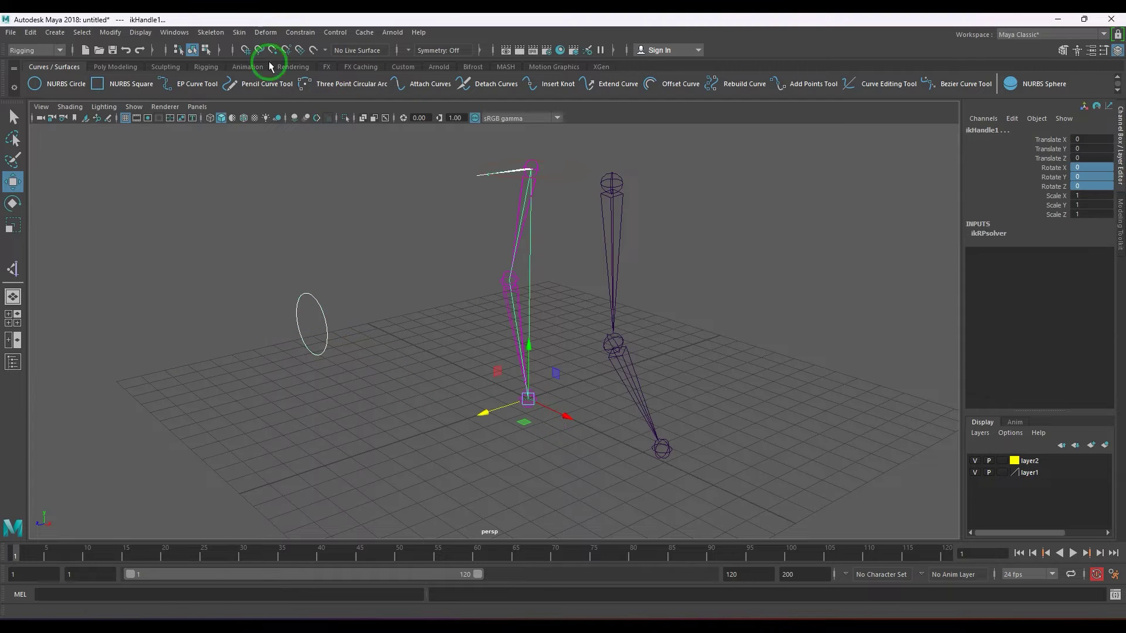
left_click(300, 32)
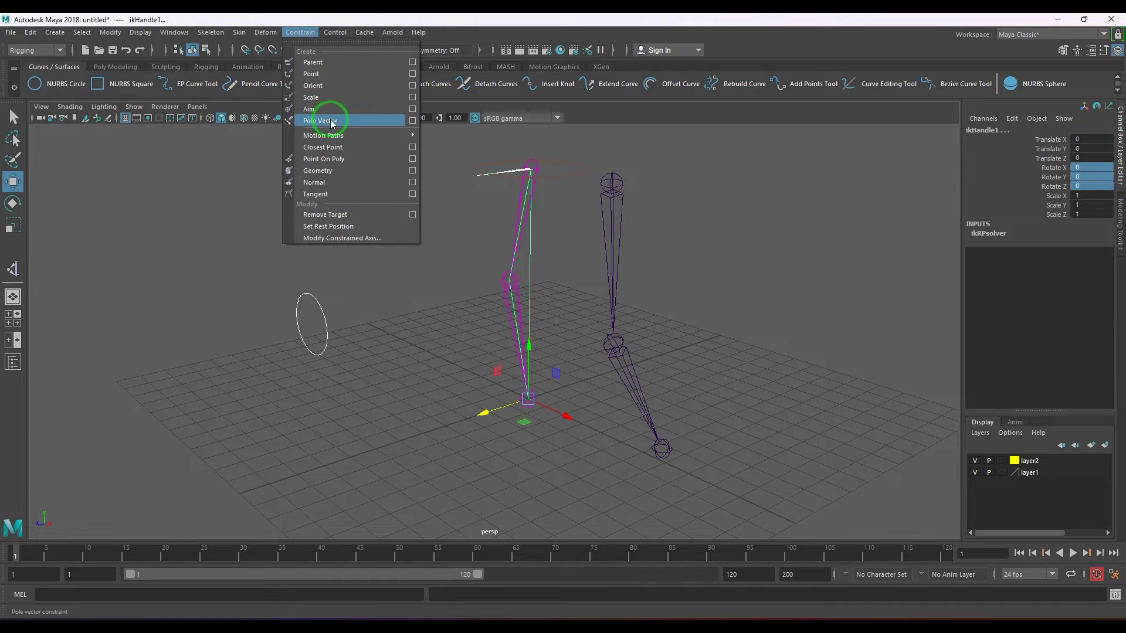
left_click(412, 121)
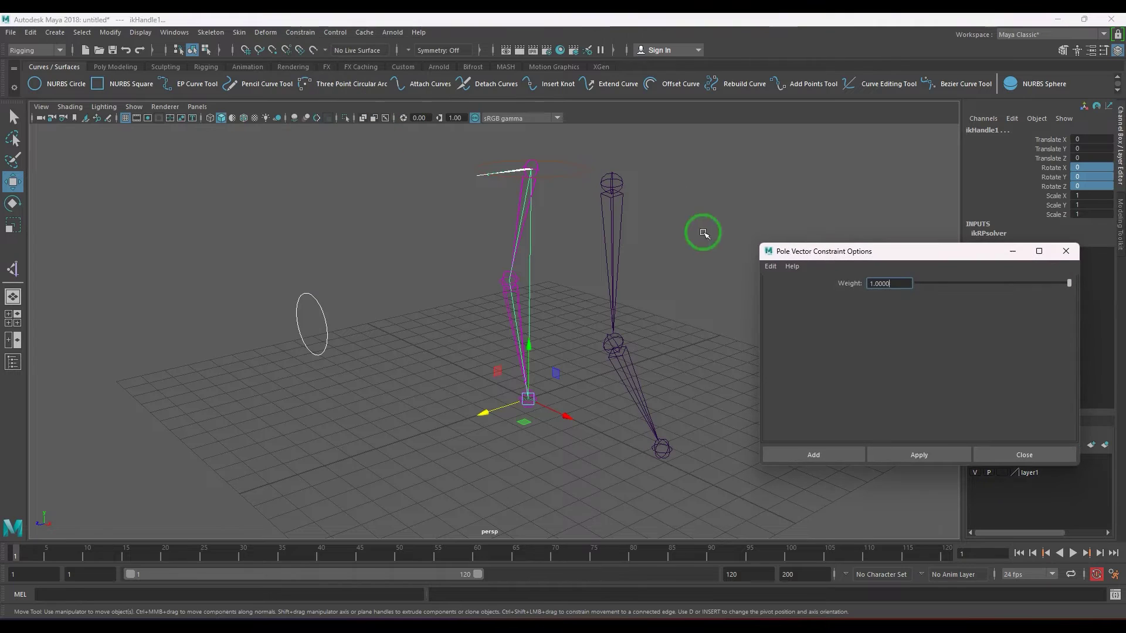
left_click(825, 444)
Test the circle control, then pick-walk the left leg chain again and reselect the circle.
left_click_drag(294, 262, 440, 377)
key("ctrl+z")
left_click(540, 236)
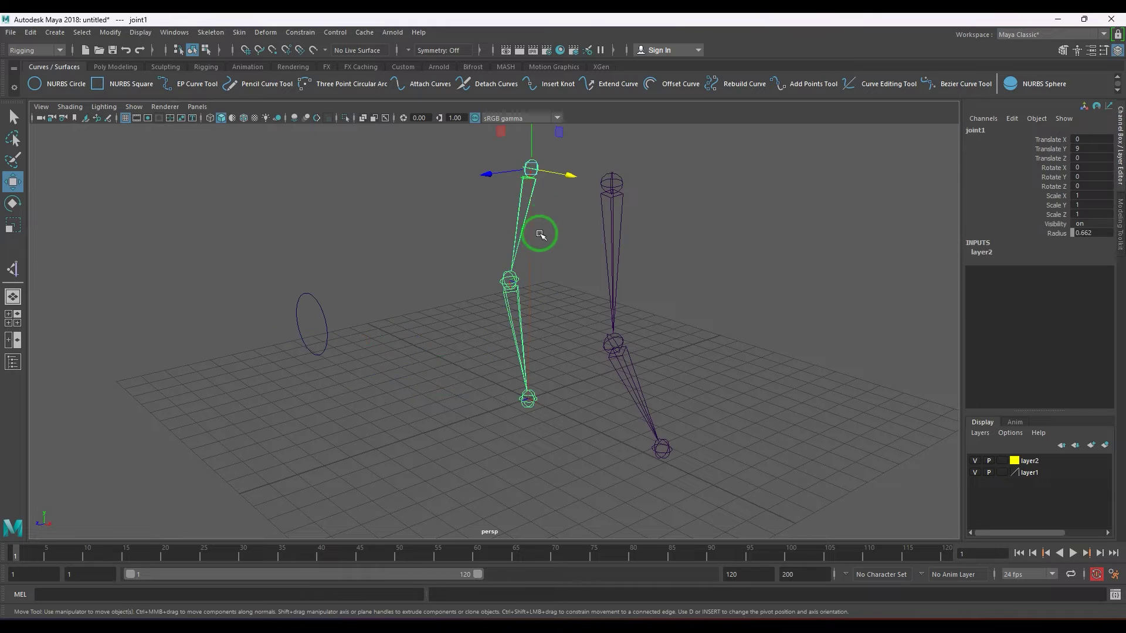
left_click_drag(1100, 168, 1097, 186)
key("Down")
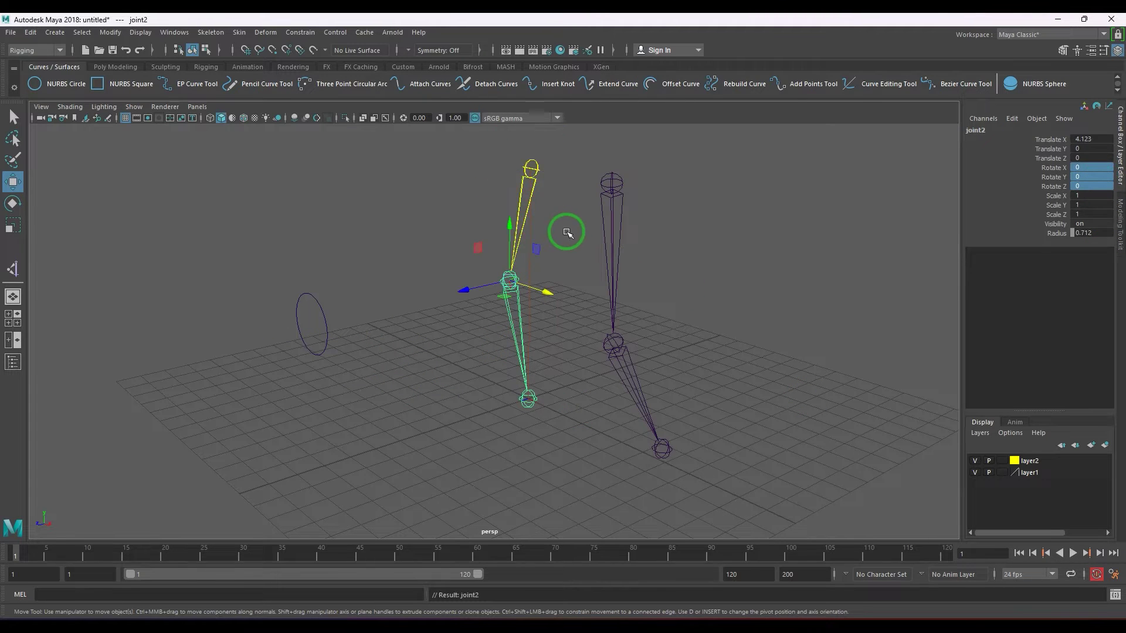
key("Down")
key("Up")
key("Up")
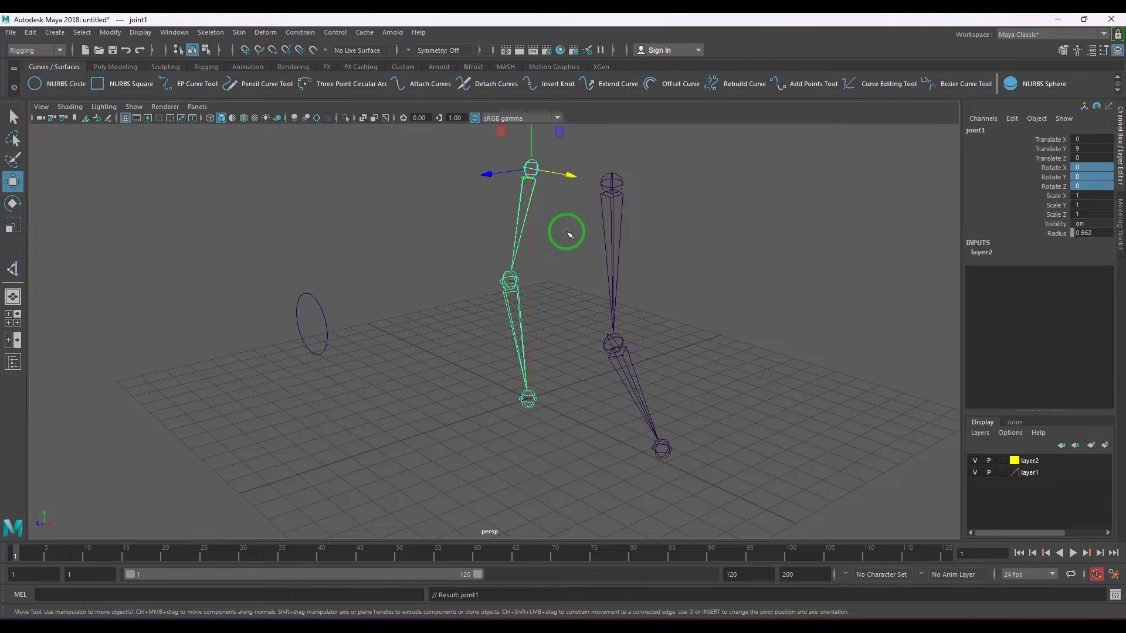
left_click(332, 342)
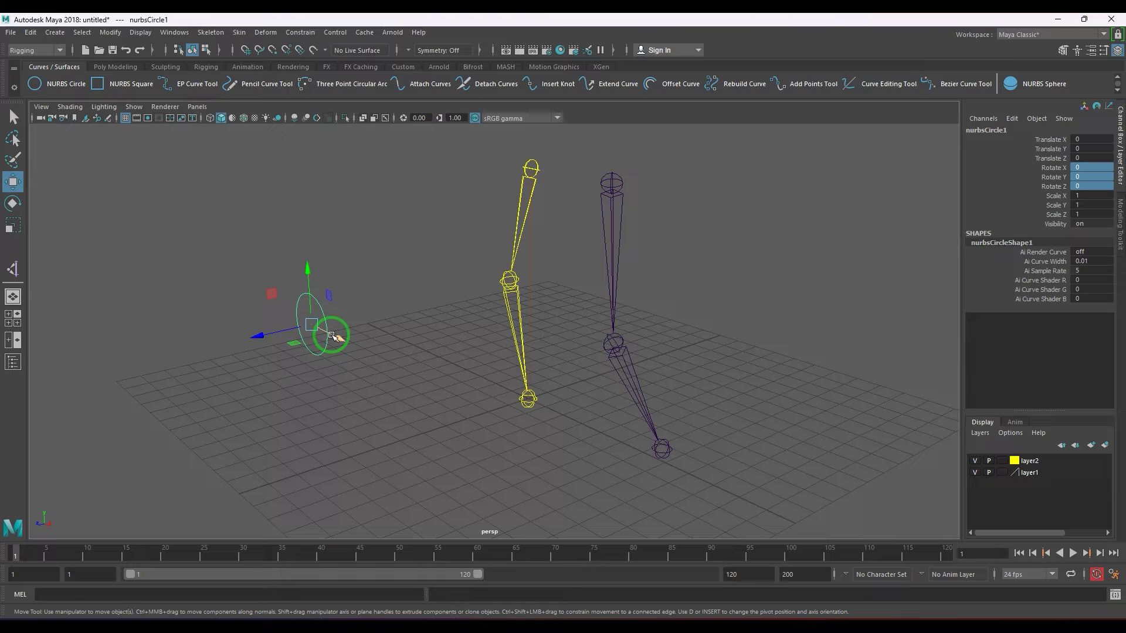
Create nurbsCircle2 and move it to X 6.167, Y 4.45, Z 9 in front of the second leg.
left_click(524, 241)
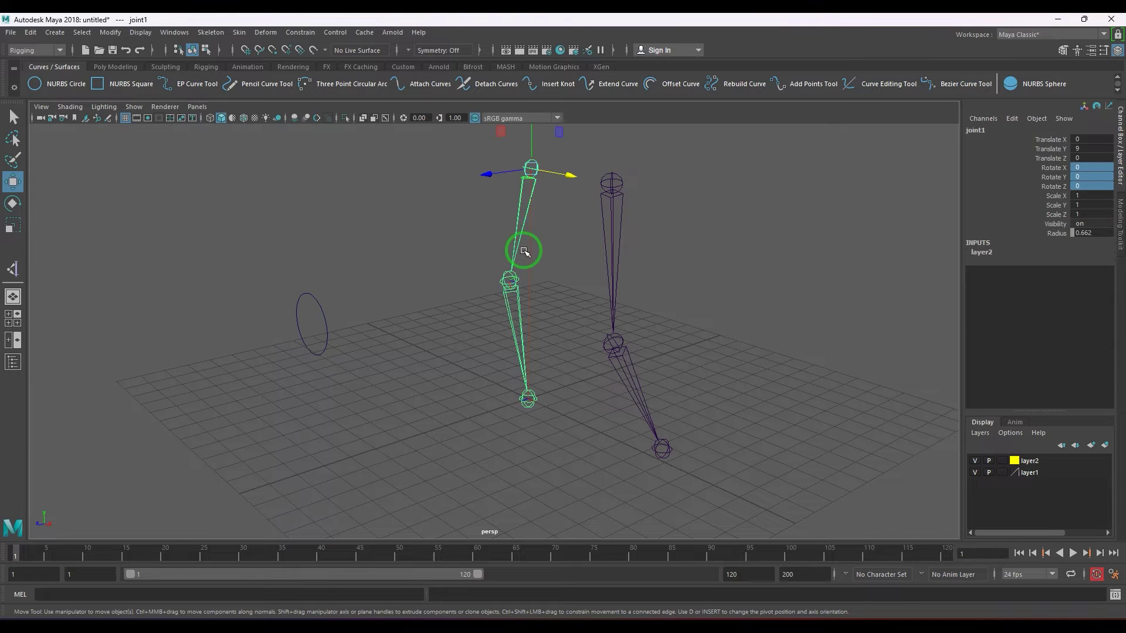
left_click(612, 270)
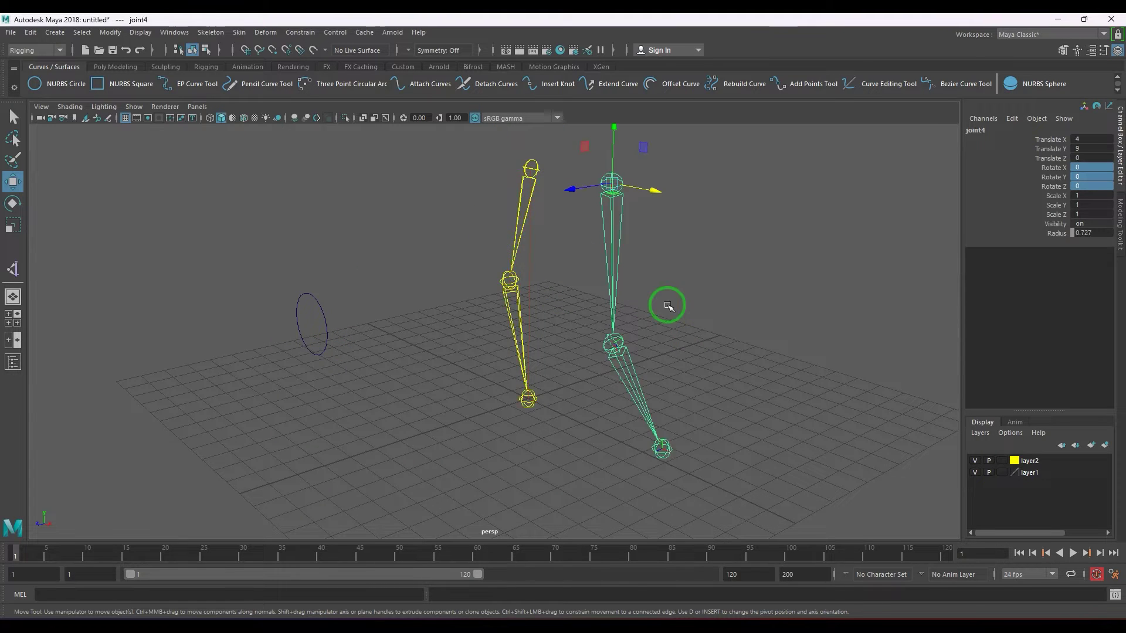
left_click_drag(666, 304, 458, 404, "alt")
left_click(39, 87)
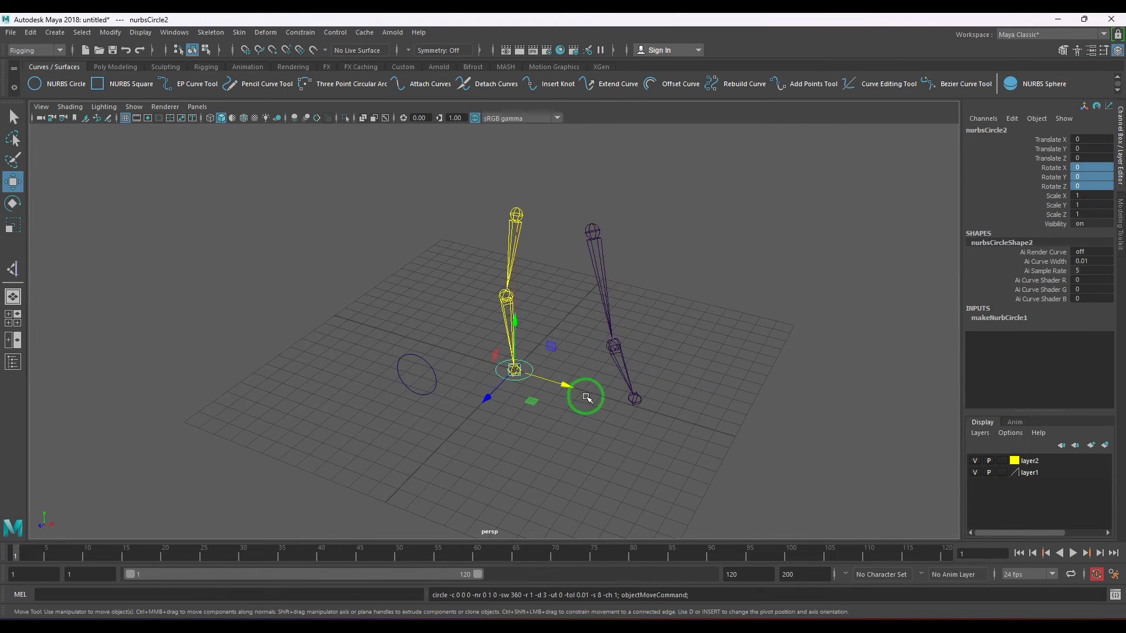
middle_click_drag(608, 345, 598, 369)
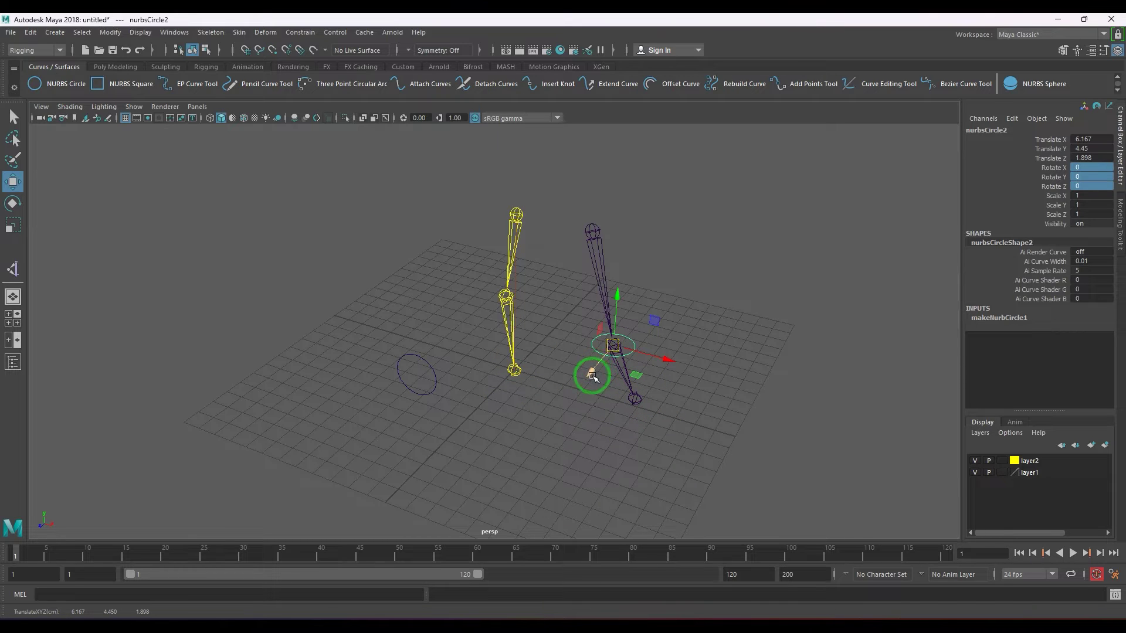
middle_click_drag(589, 382, 519, 459)
Rotate nurbsCircle2 to X 90 and bring up the Skeleton menu.
key("e")
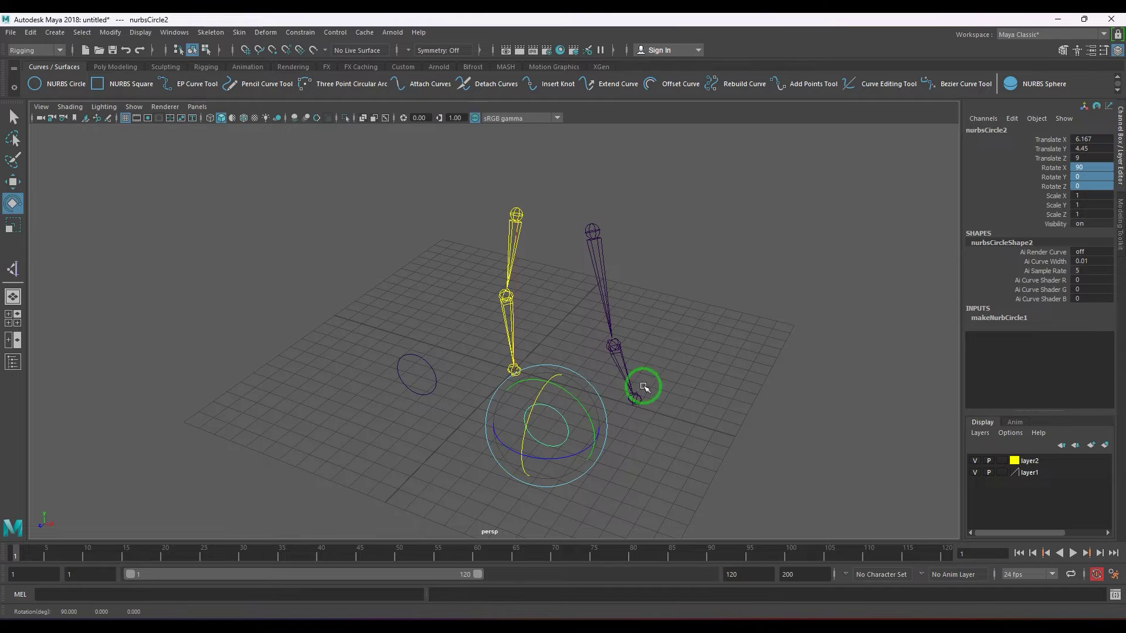
left_click_drag(641, 385, 678, 352, "alt")
key("w")
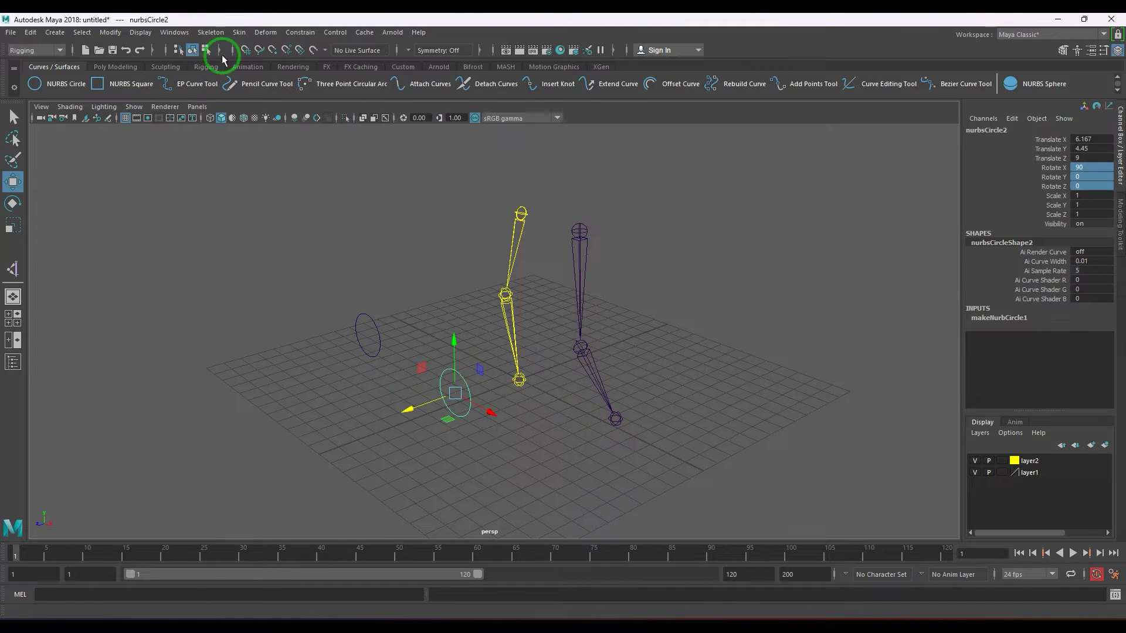
left_click(217, 32)
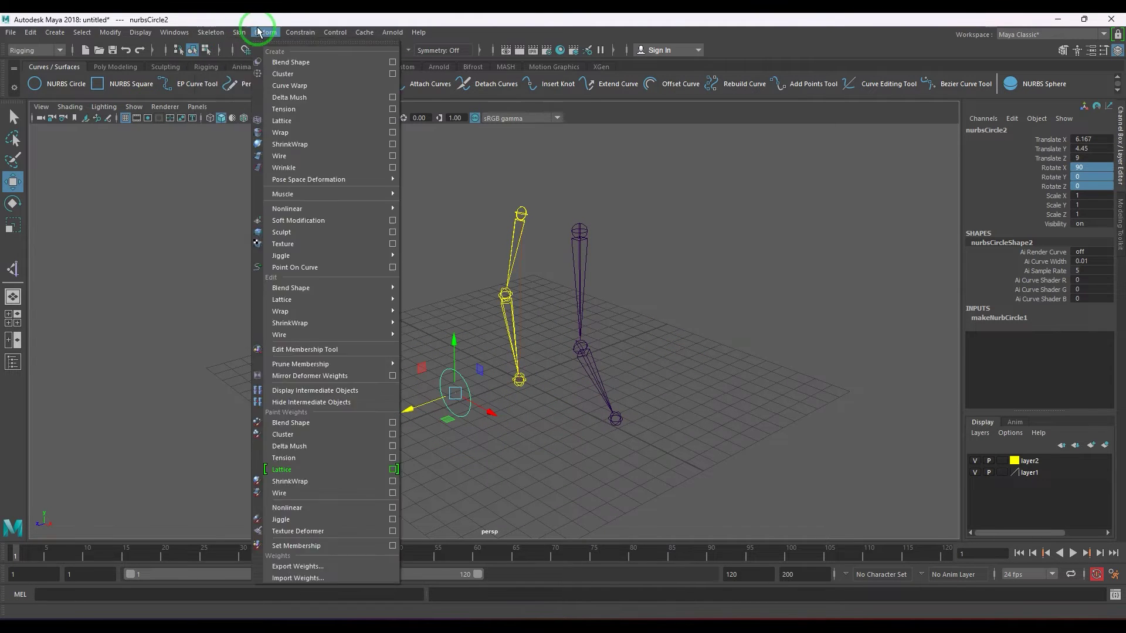
Create ikHandle2 on the second leg from the hip to the ankle.
left_click(329, 176)
left_click_drag(623, 276, 598, 221, "alt")
left_click(591, 217)
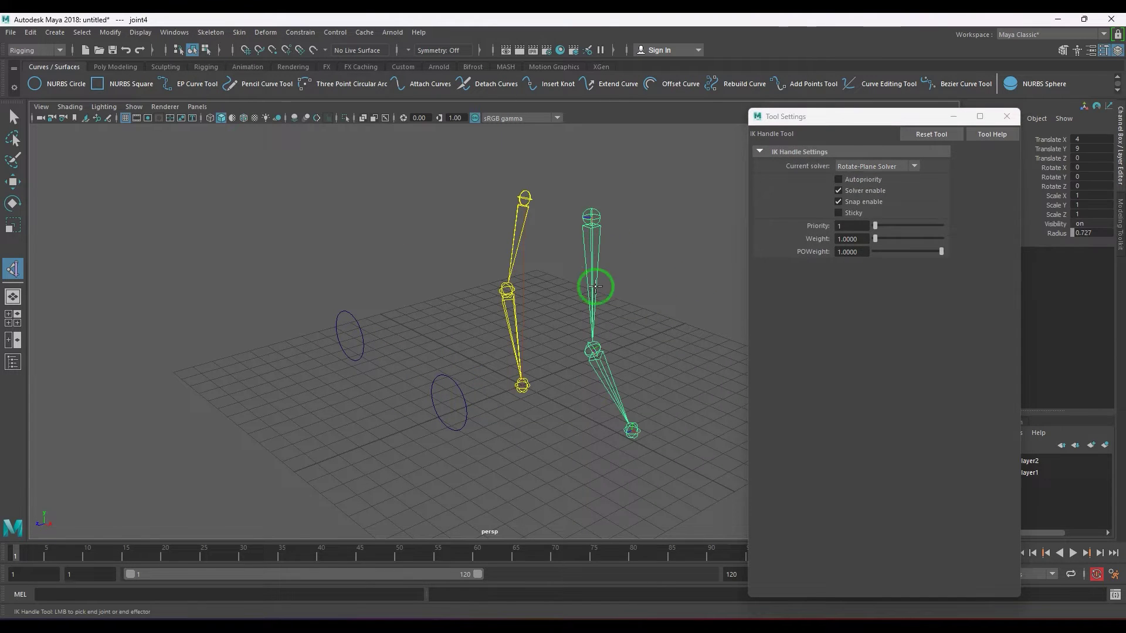
left_click(631, 430)
key("w")
Select the second leg's top joint and pick-walk through the chain.
left_click(1006, 116)
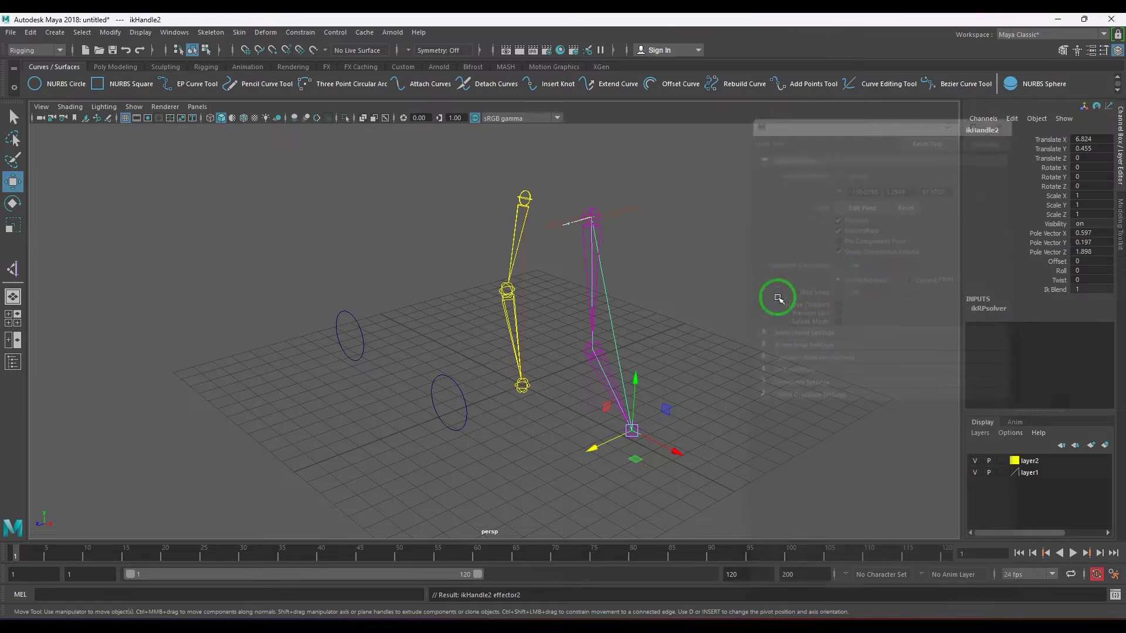
left_click_drag(565, 256, 612, 275)
key("Down")
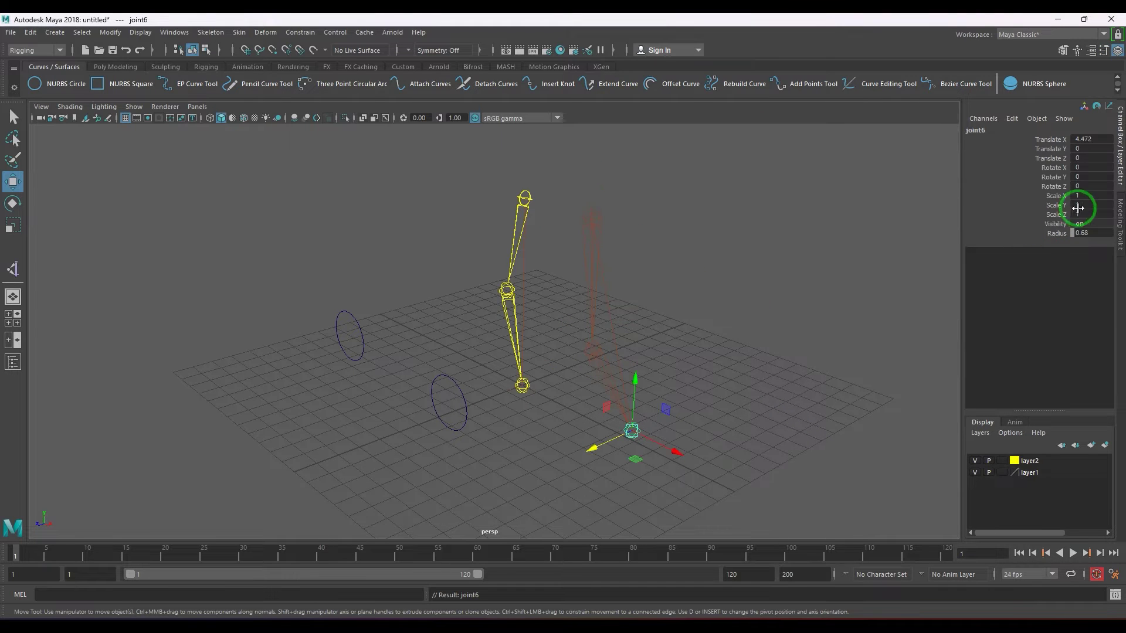
key("Up")
key("Down")
key("Down")
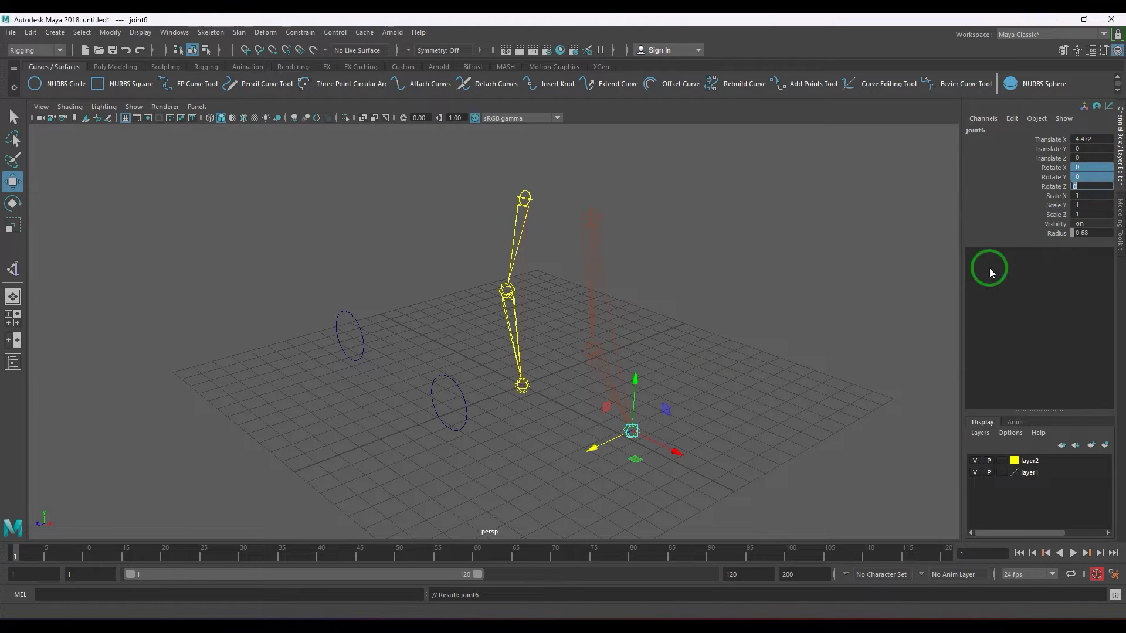
Select nurbsCircle2 and freeze its transforms to zero.
left_click(566, 247)
left_click(591, 234)
left_click(469, 427)
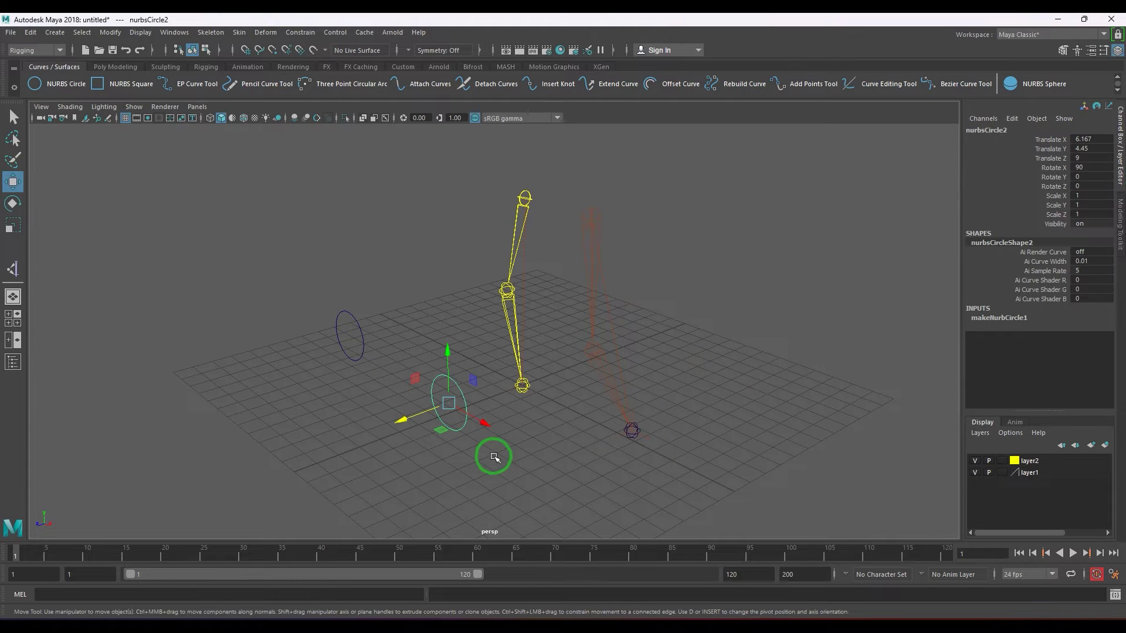
left_click(109, 32)
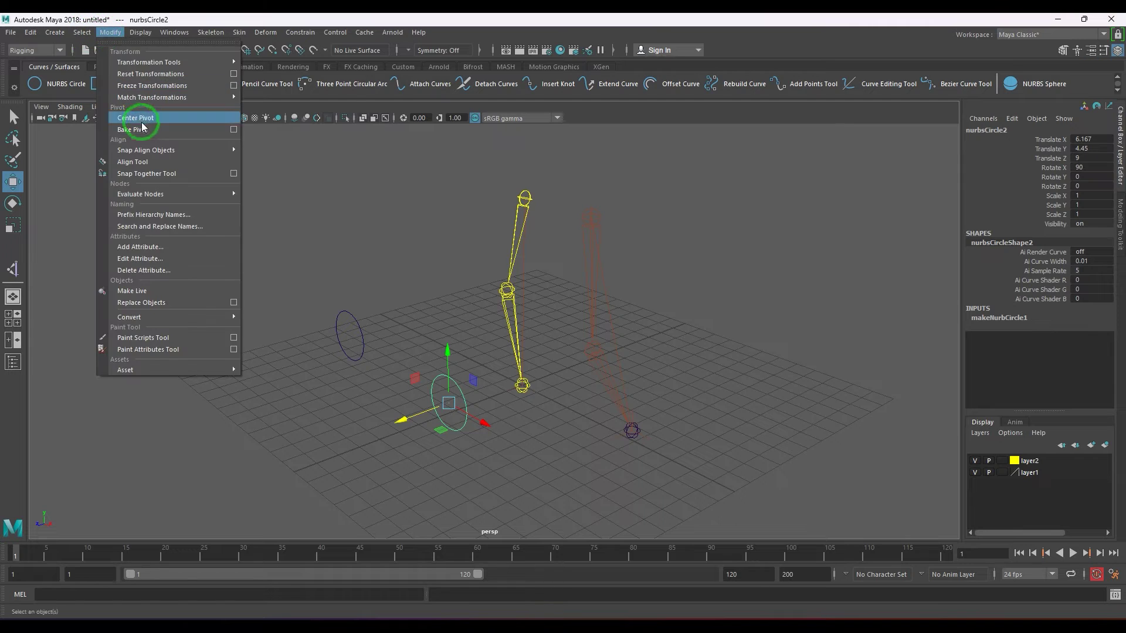
left_click(154, 87)
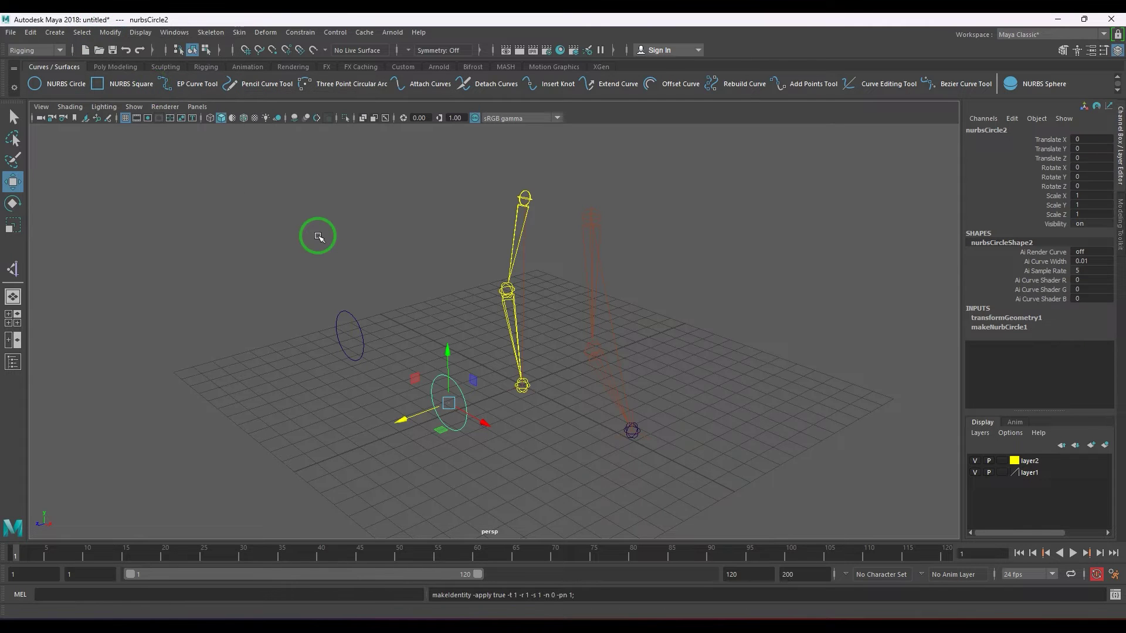
Delete nurbsCircle2's history and pole-vector constrain ikHandle2 to it.
key("alt+shift+d")
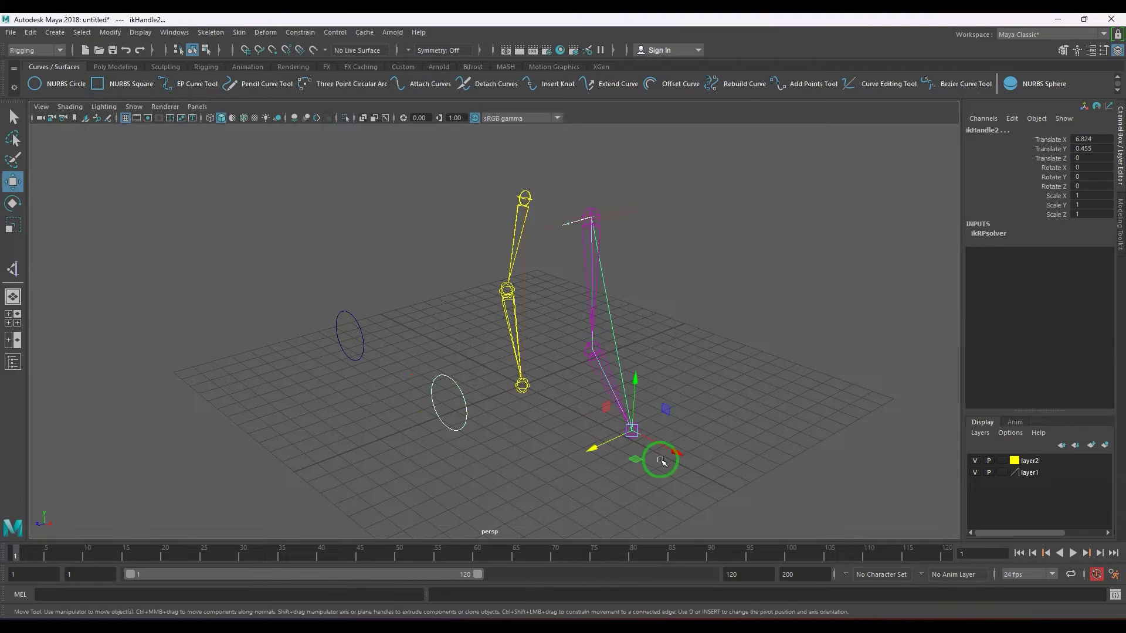
left_click(299, 33)
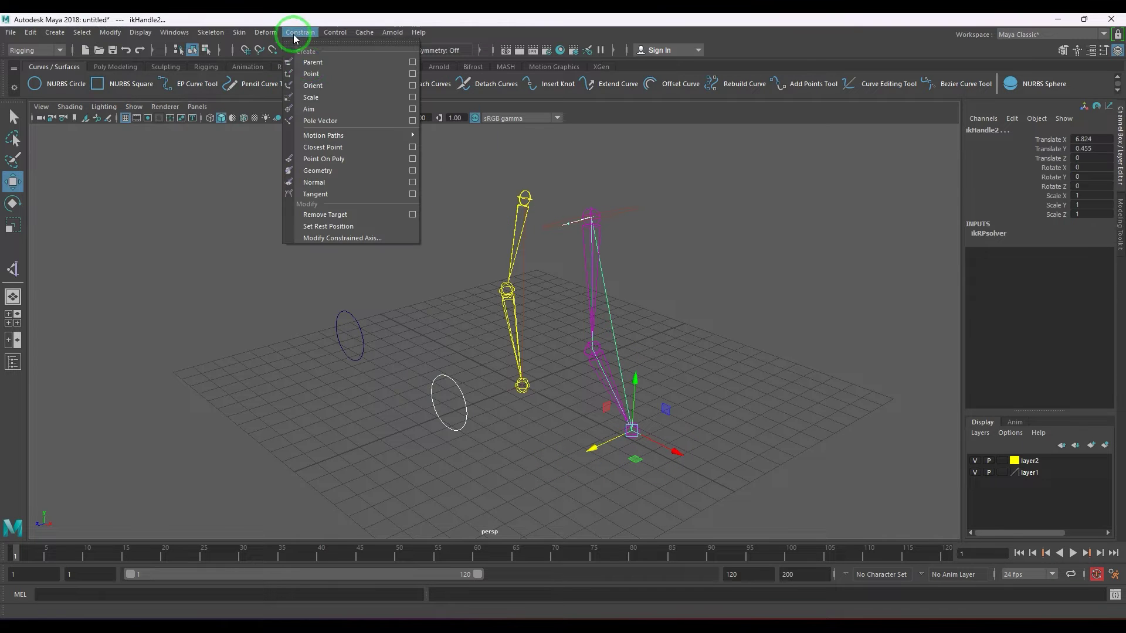
left_click(348, 121)
left_click_drag(809, 381, 643, 306, "alt")
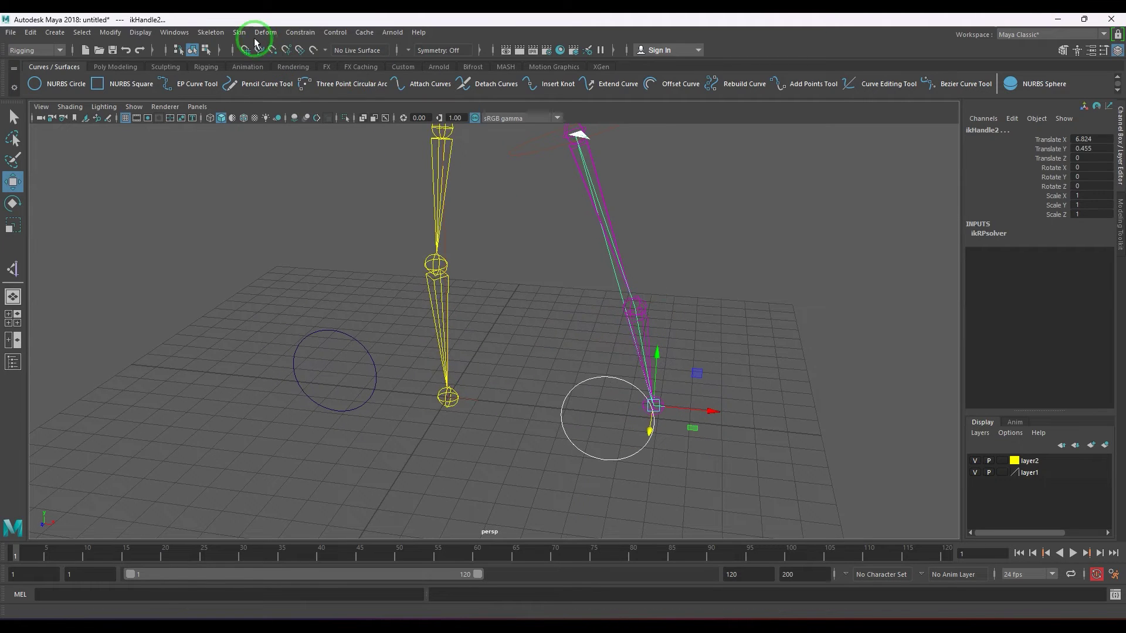
left_click(300, 32)
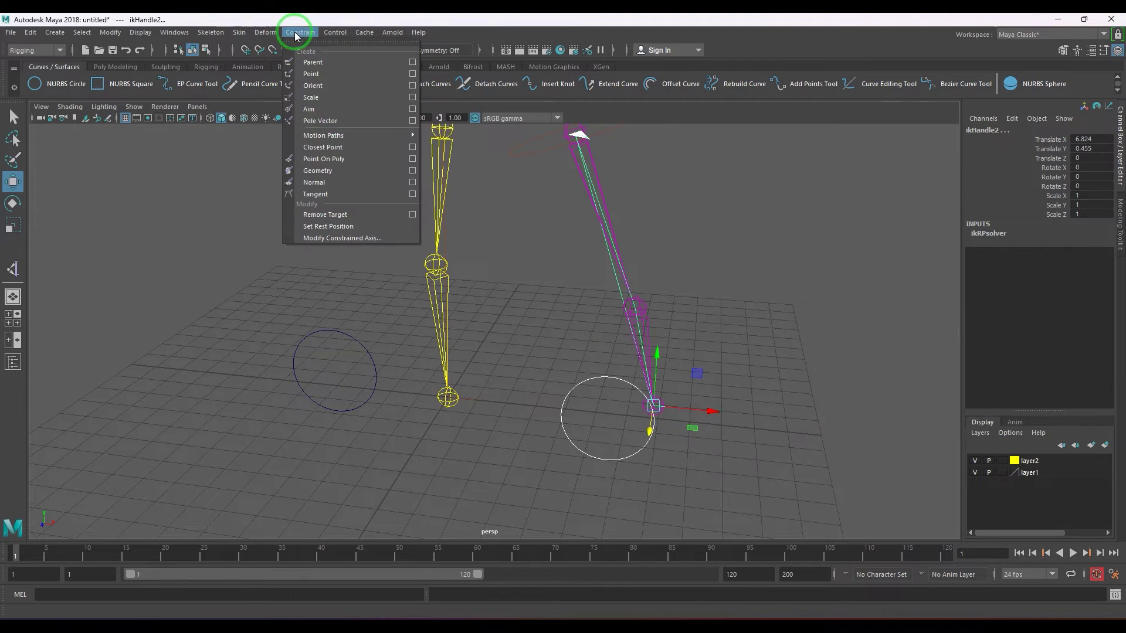
left_click(329, 122)
left_click_drag(629, 312, 624, 246)
Reselect the second leg chain and circle, frame the scene, and box-select ikHandle2.
left_click(558, 201)
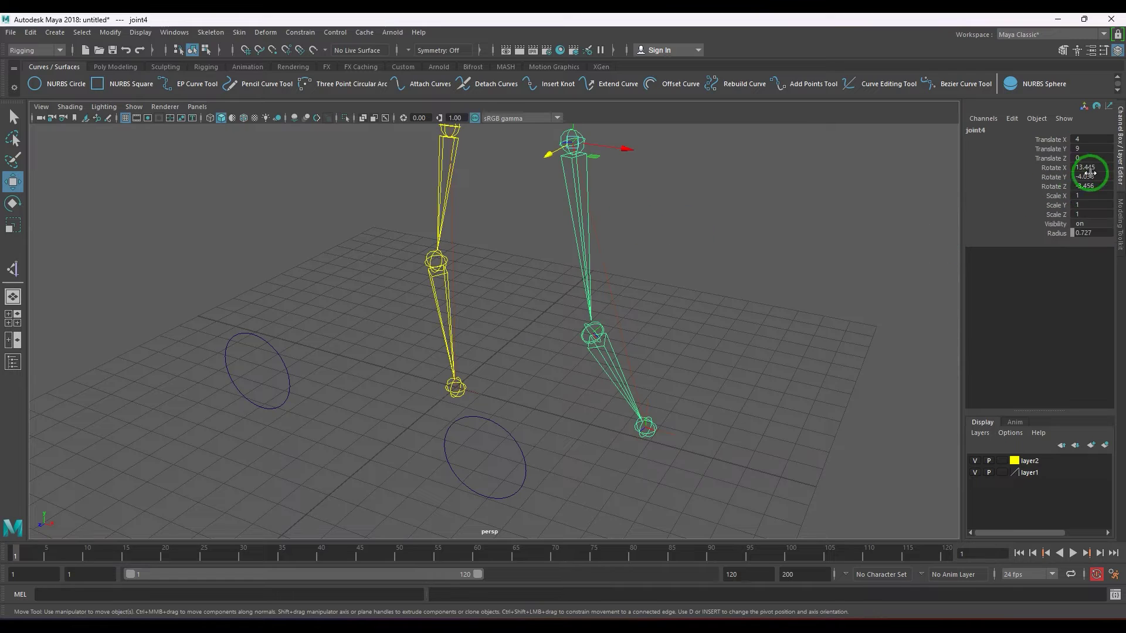
key("Down")
key("Up")
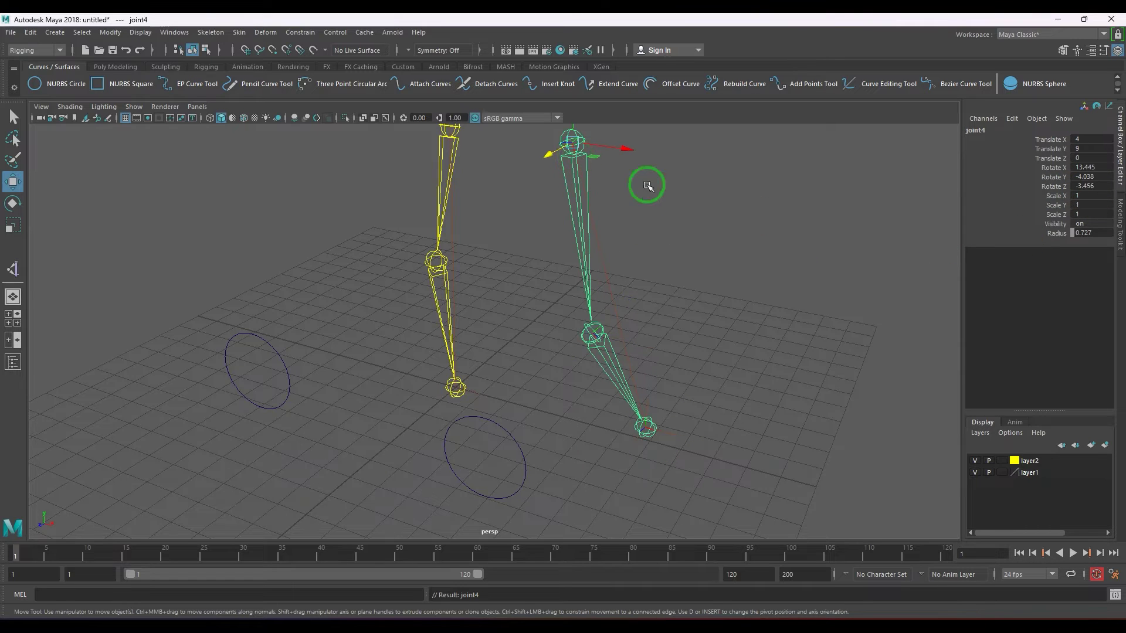
left_click(502, 418)
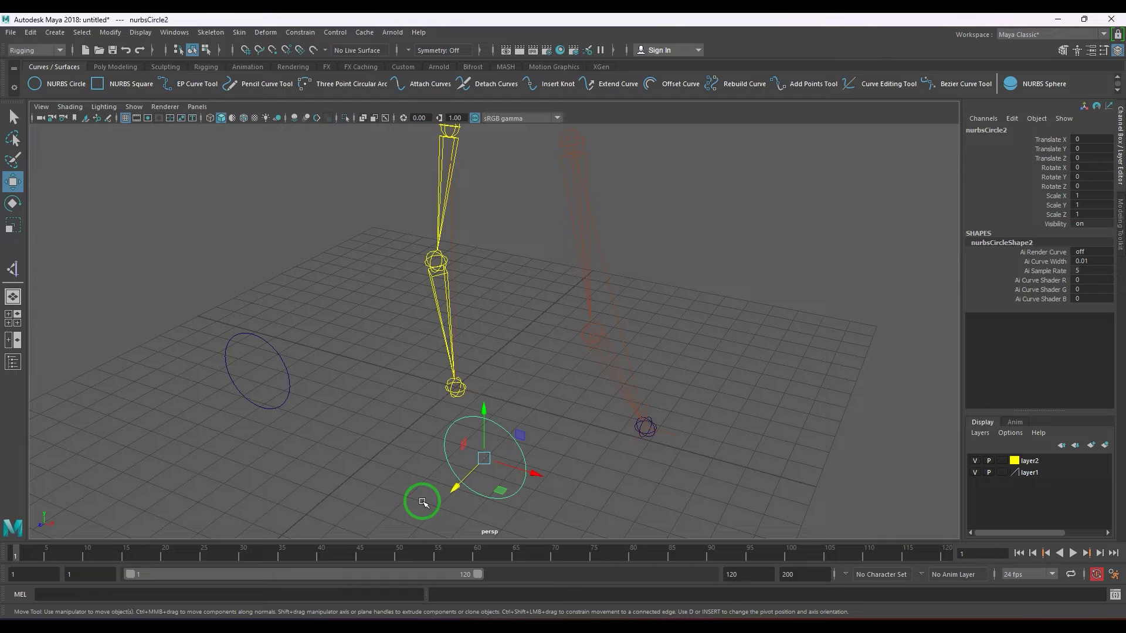
key("a")
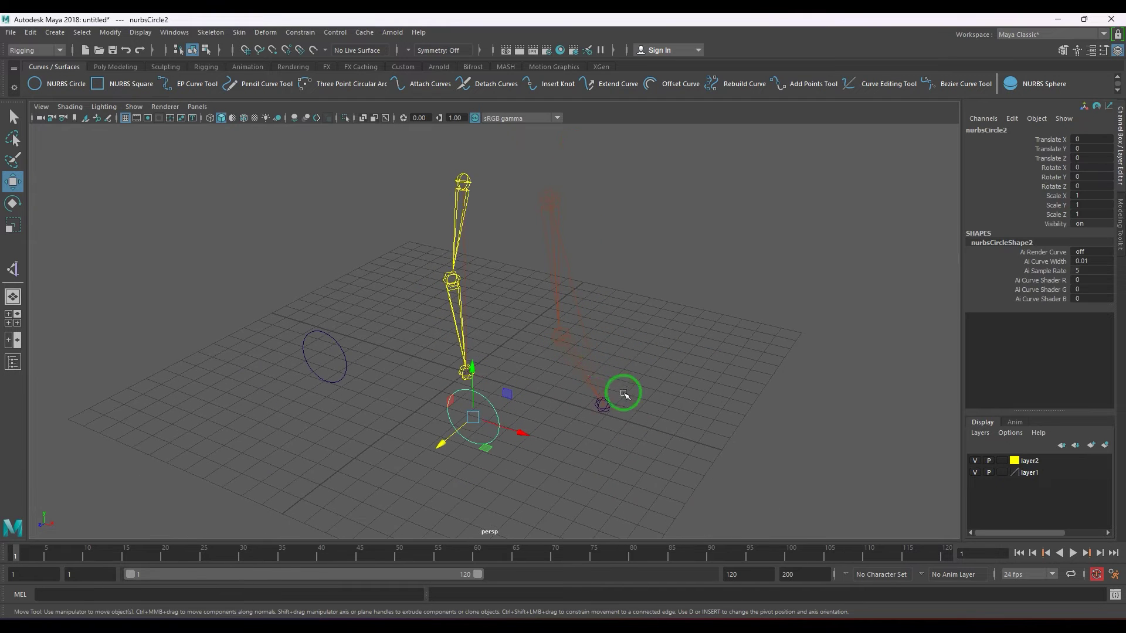
left_click_drag(576, 370, 636, 427)
Reapply the pole vector constraint, then set joint4's Rotate X, Y and Z to 0.
key("g")
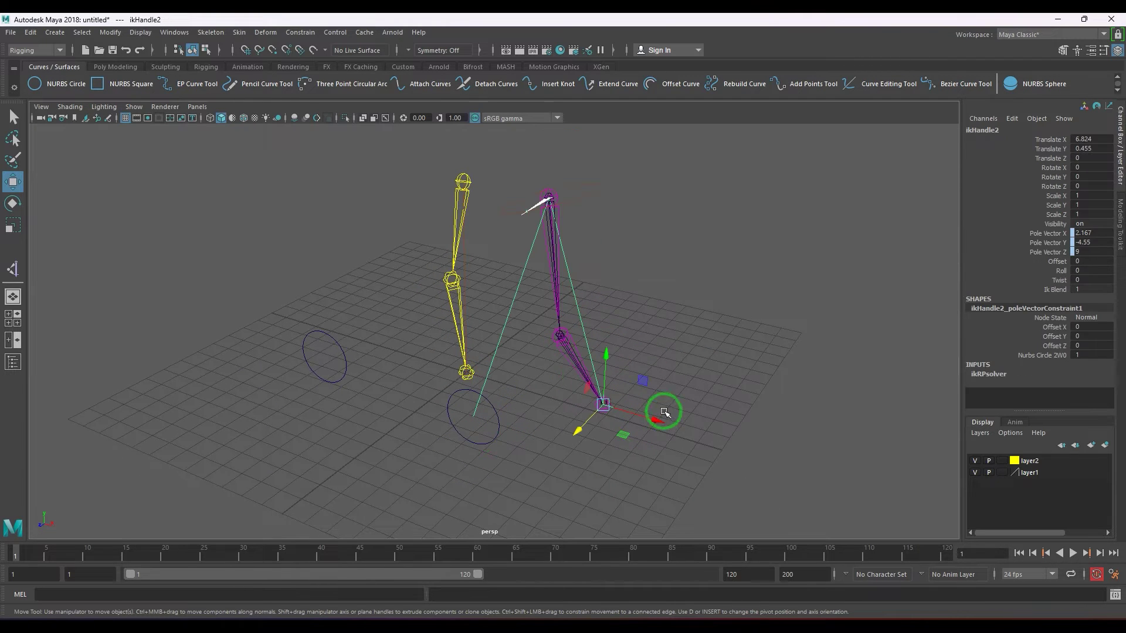
left_click(663, 406)
left_click_drag(527, 239, 612, 258)
left_click_drag(1084, 168, 1106, 176)
left_click(1103, 186)
type("0")
key("Return")
Select the second leg's knee, ankle and circle in turn, then clear the selection.
left_click(593, 397)
left_click(757, 451)
left_click(607, 408)
left_click(497, 434)
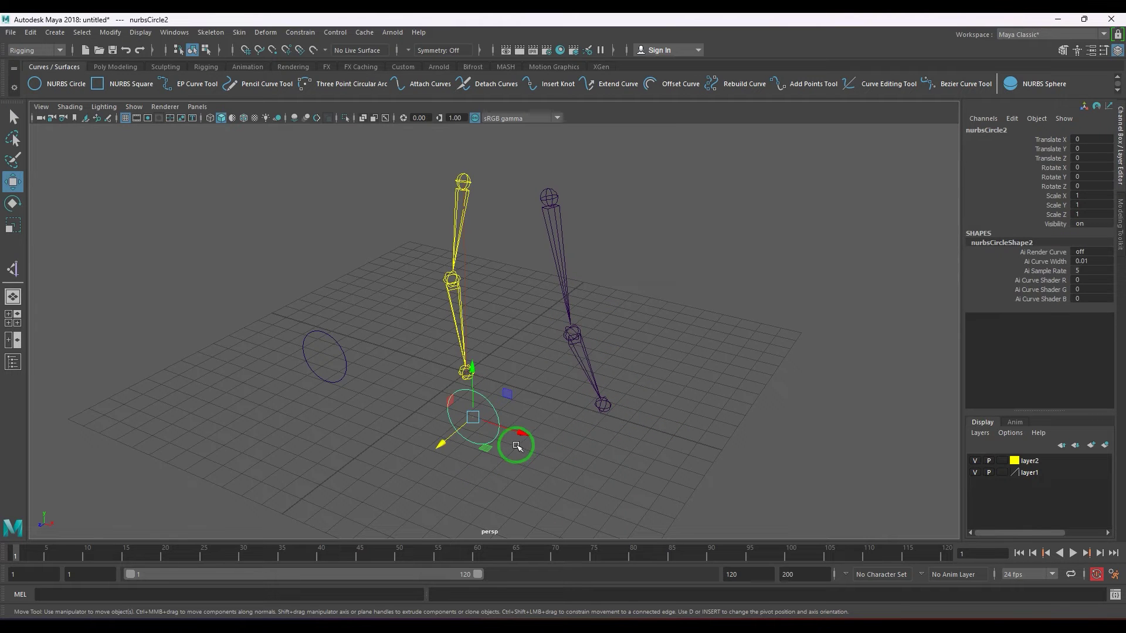
left_click(516, 447)
left_click_drag(764, 345, 585, 394, "alt")
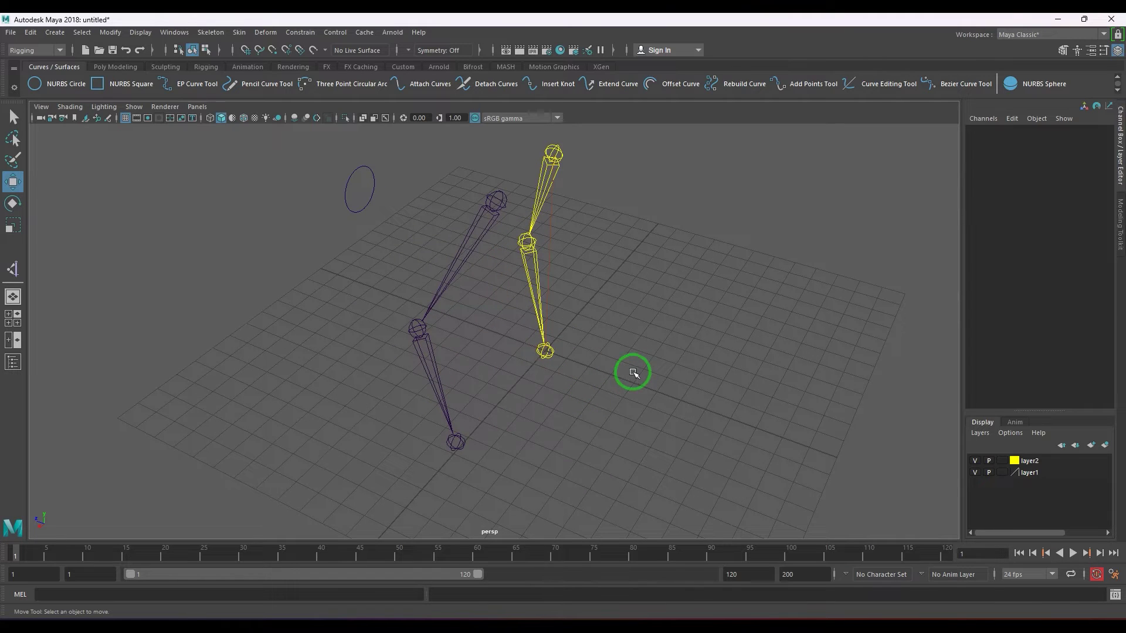
Switch to the Modeling menu set and browse the Mesh Tools menu.
left_click(39, 51)
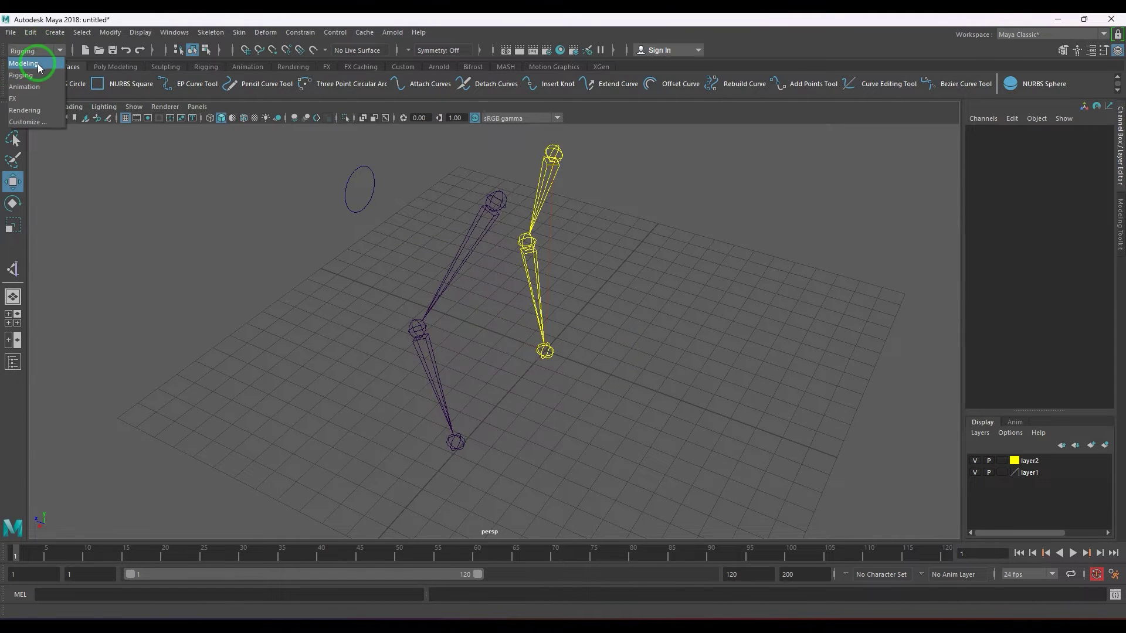
left_click(38, 63)
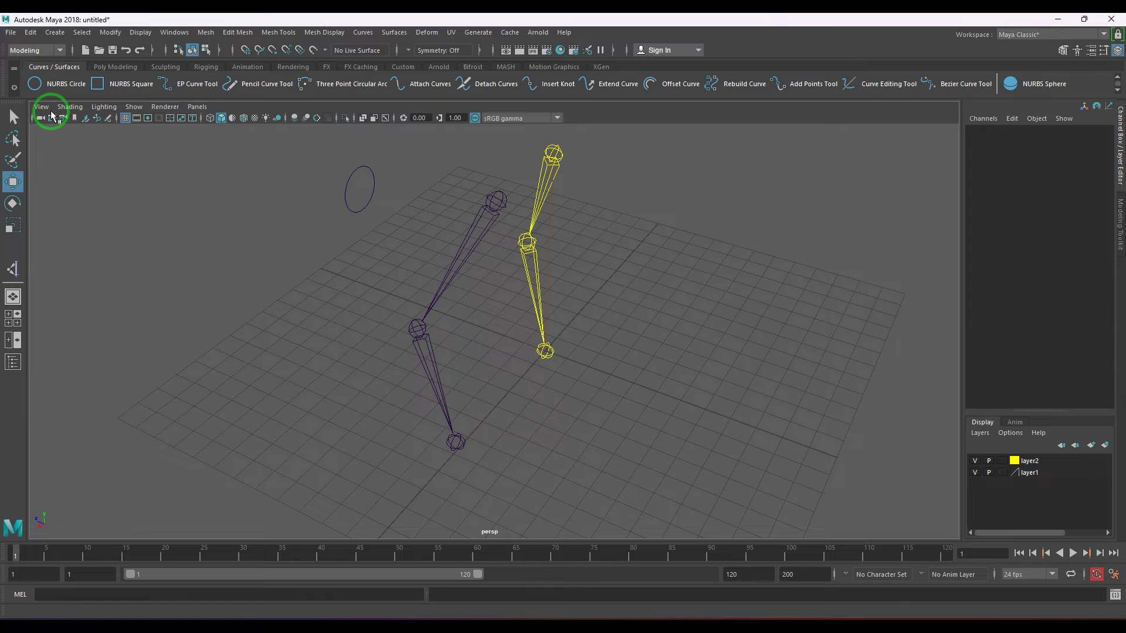
left_click(206, 33)
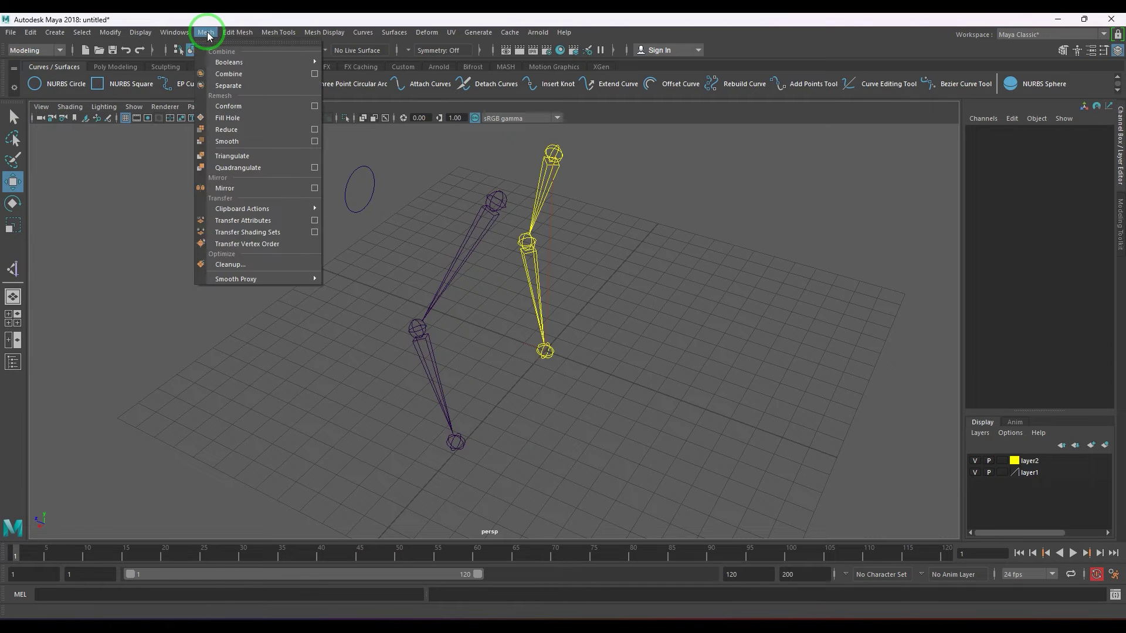
mouse_move(299, 40)
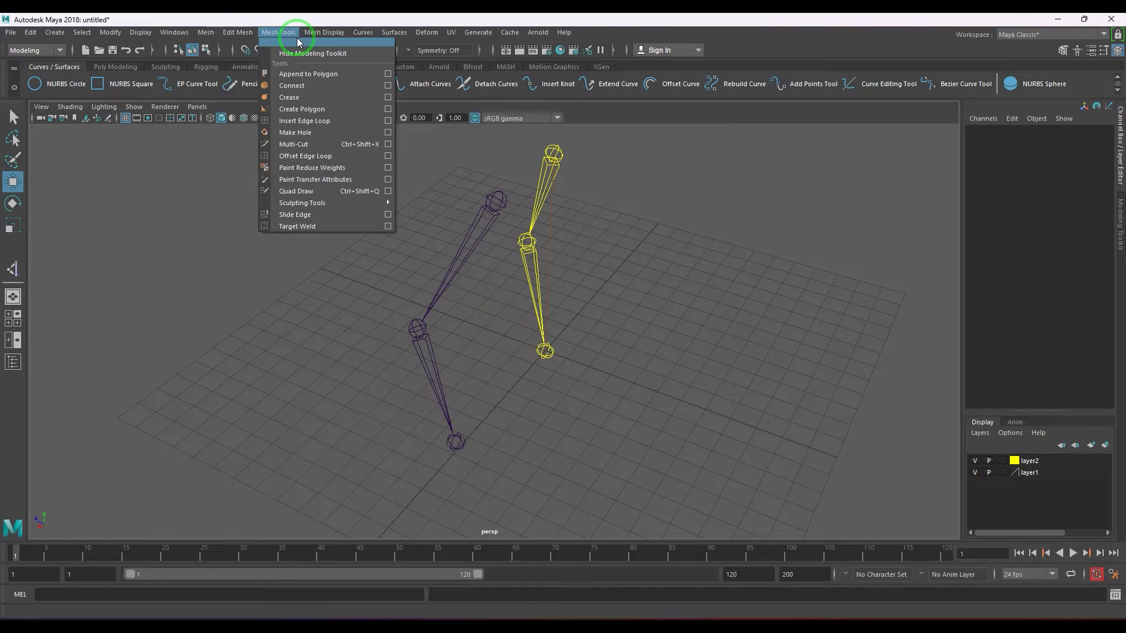
left_click(302, 109)
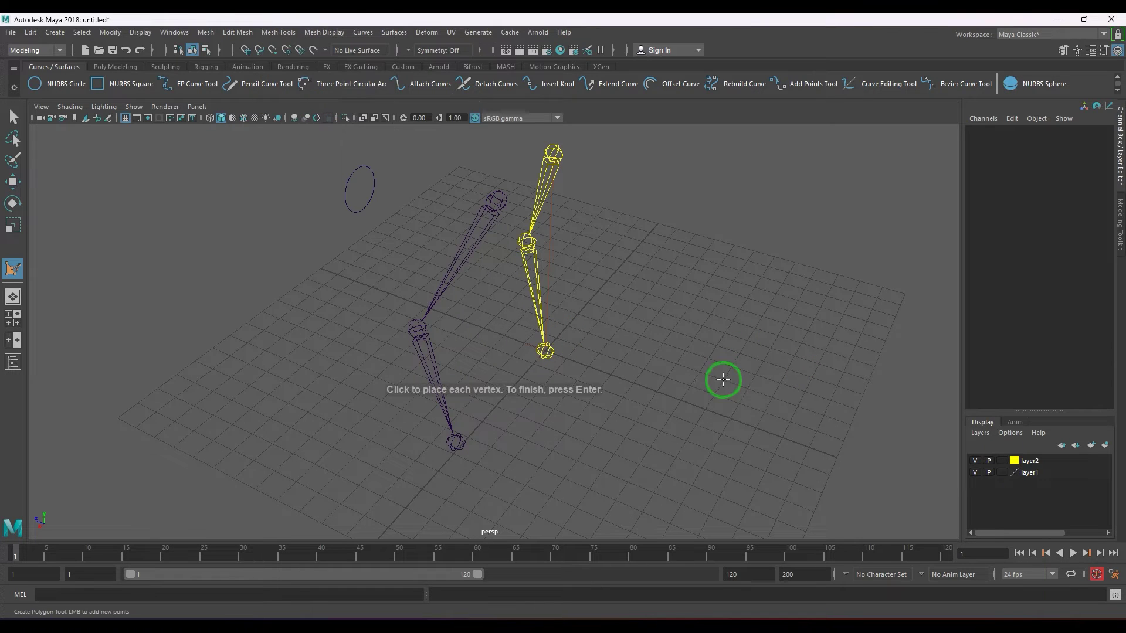
left_click(708, 321)
left_click(616, 403)
left_click(775, 430)
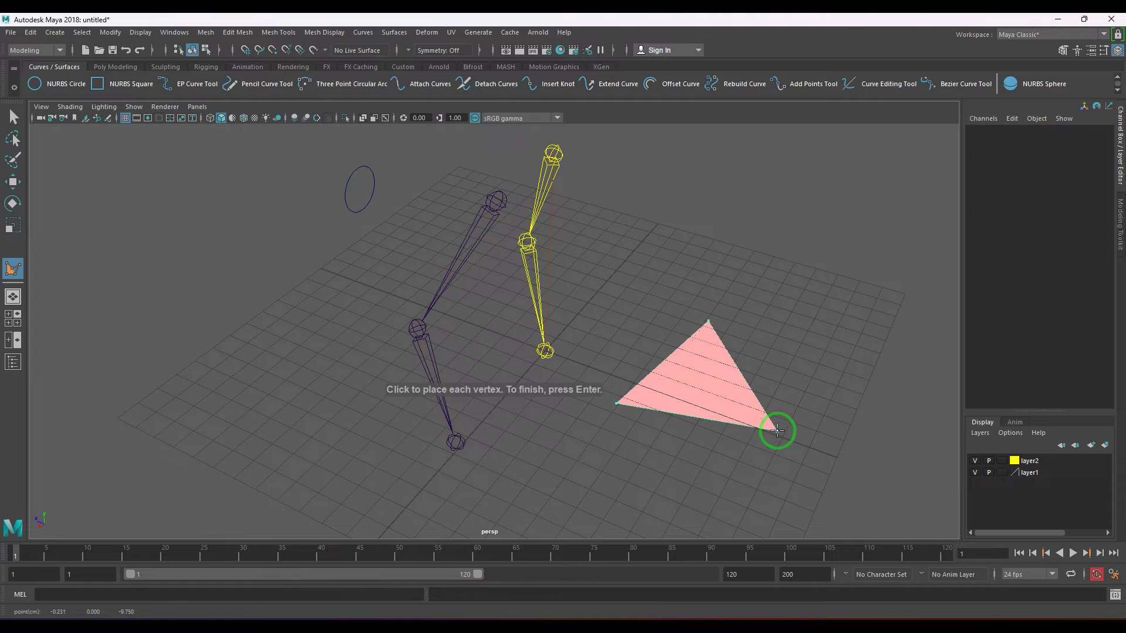
left_click(837, 371)
left_click(789, 286)
left_click(770, 361)
left_click(735, 364)
left_click(749, 312)
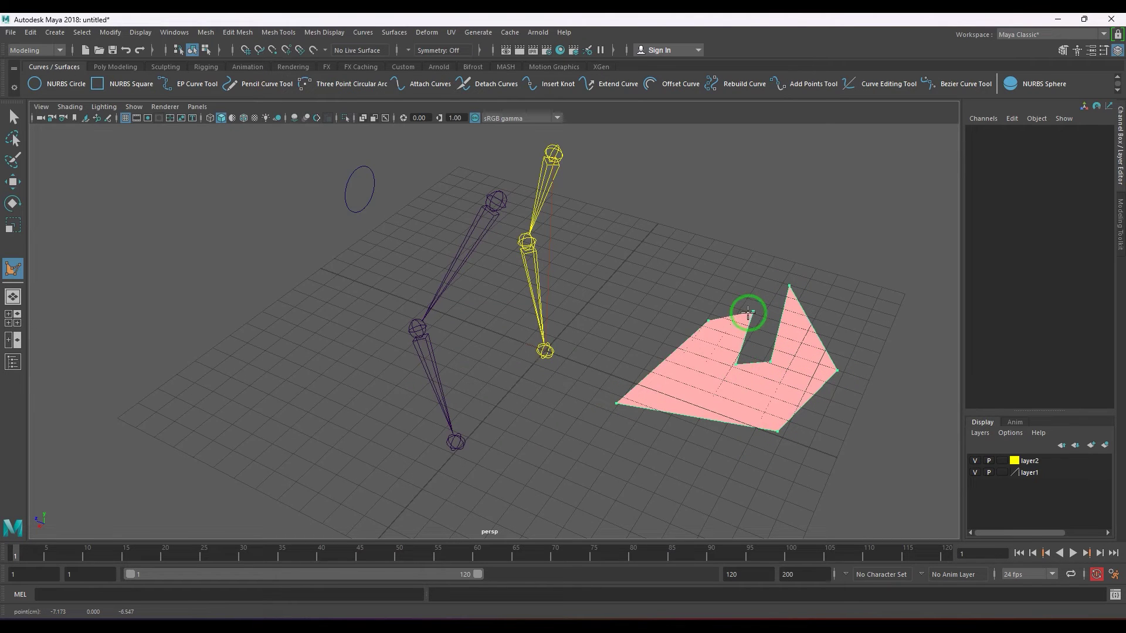
left_click(741, 271)
left_click(664, 275)
left_click(656, 293)
left_click(661, 314)
left_click(689, 288)
left_click(724, 287)
left_click(715, 363)
left_click(692, 360)
left_click(708, 321)
key("Return")
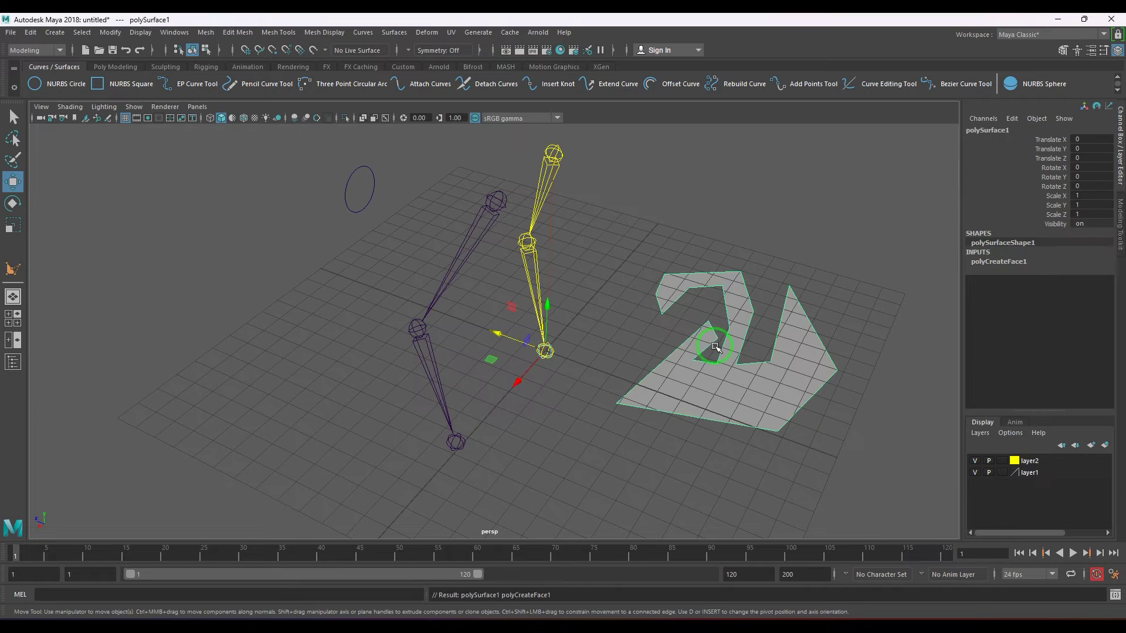
key("Delete")
left_click(278, 32)
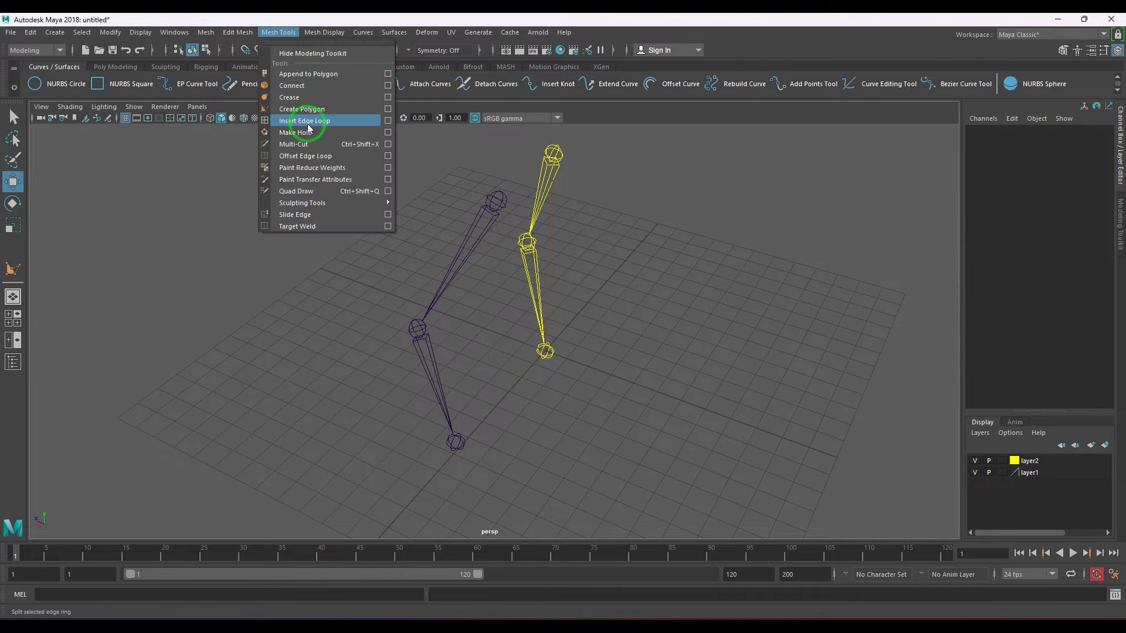
left_click(301, 109)
left_click(621, 395)
left_click(777, 410)
left_click(722, 279)
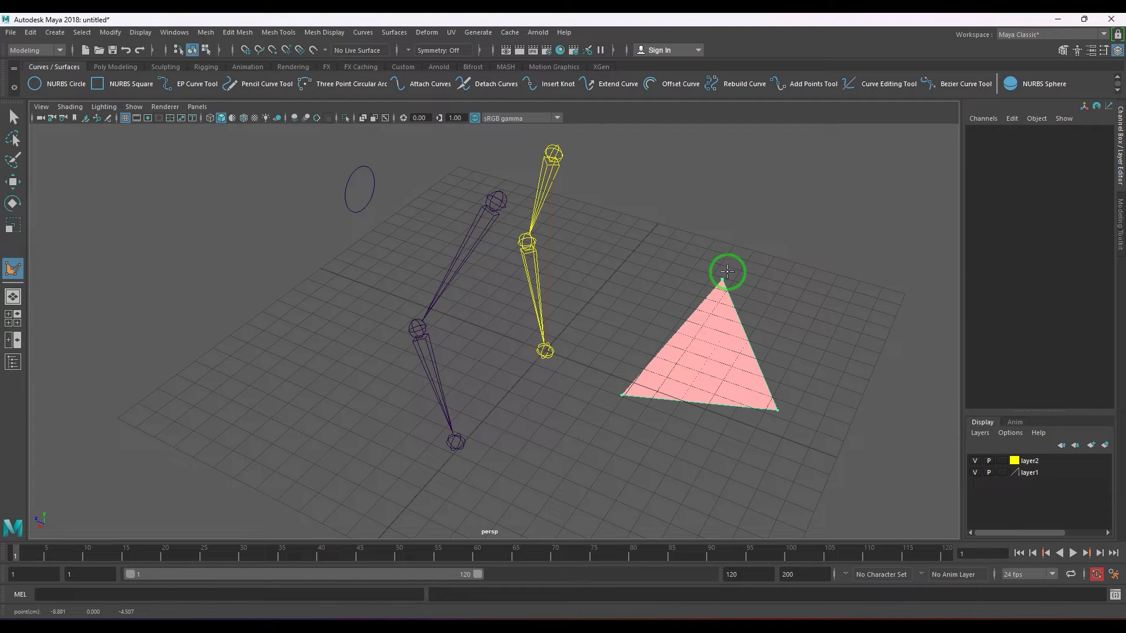
key("Return")
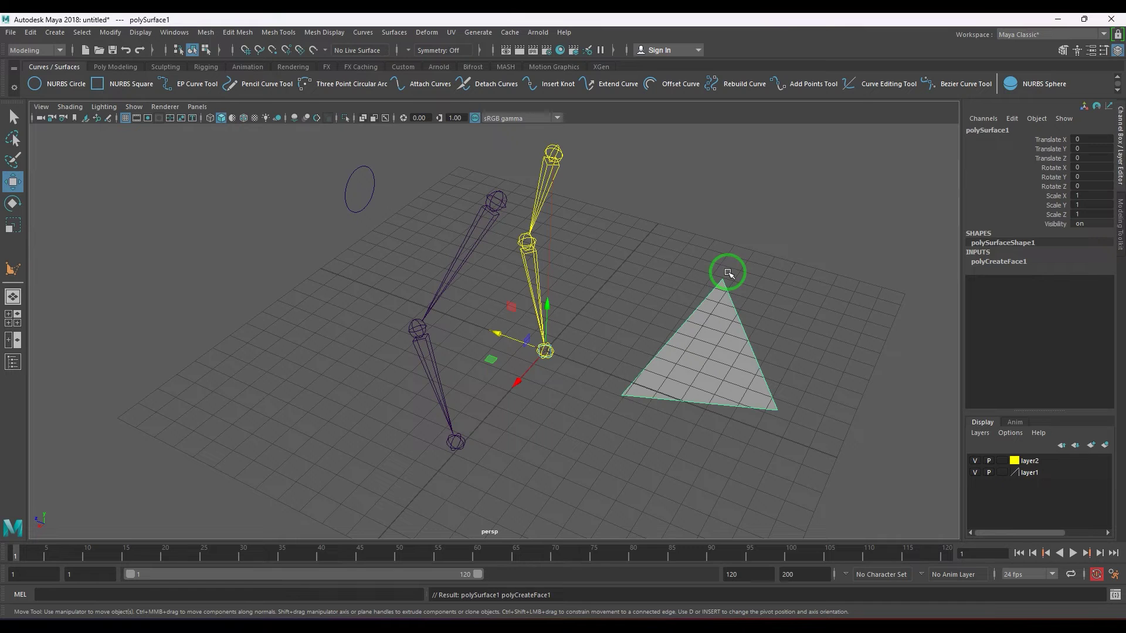
key("Delete")
Start a Create Polygon face with point snapping, place two joint vertices, then discard it.
left_click(284, 32)
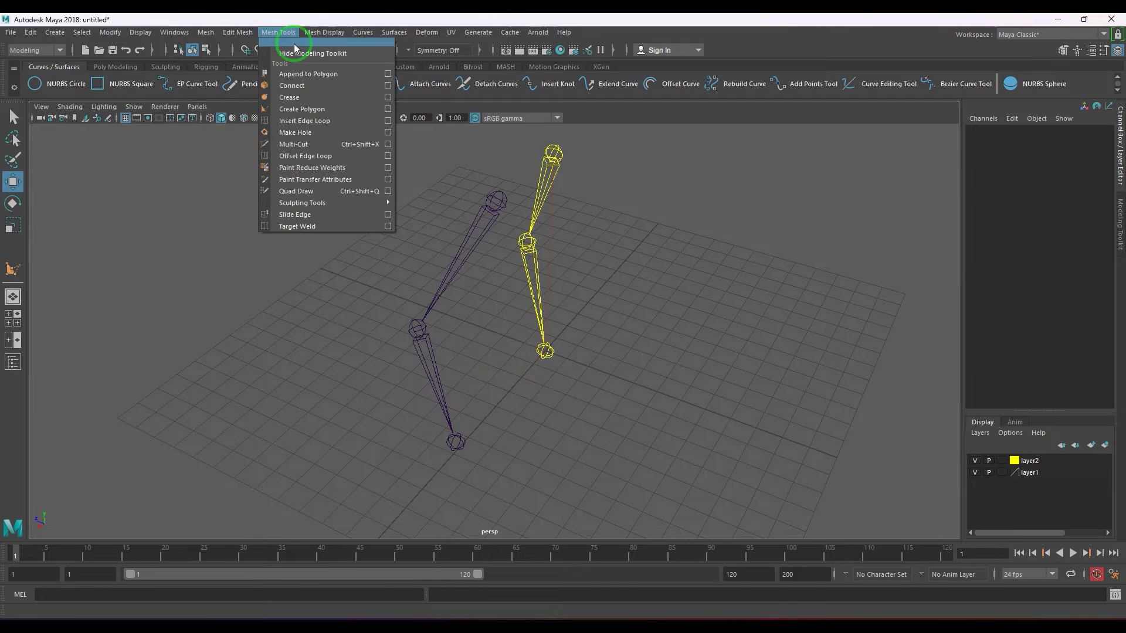
left_click(319, 109)
left_click_drag(469, 294, 450, 256, "alt")
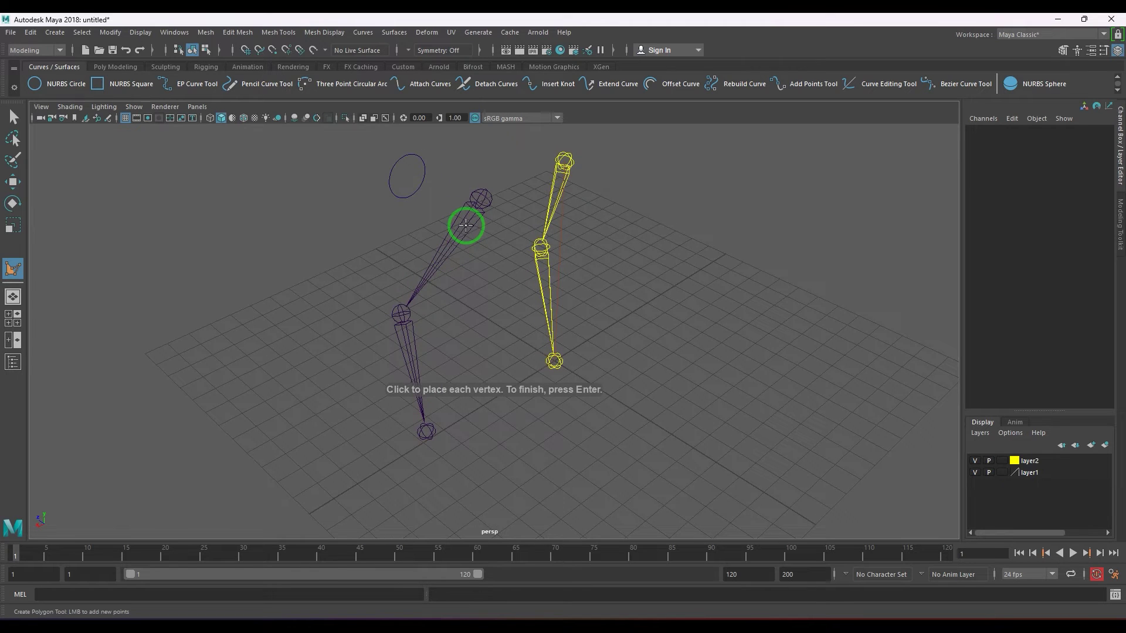
key("v")
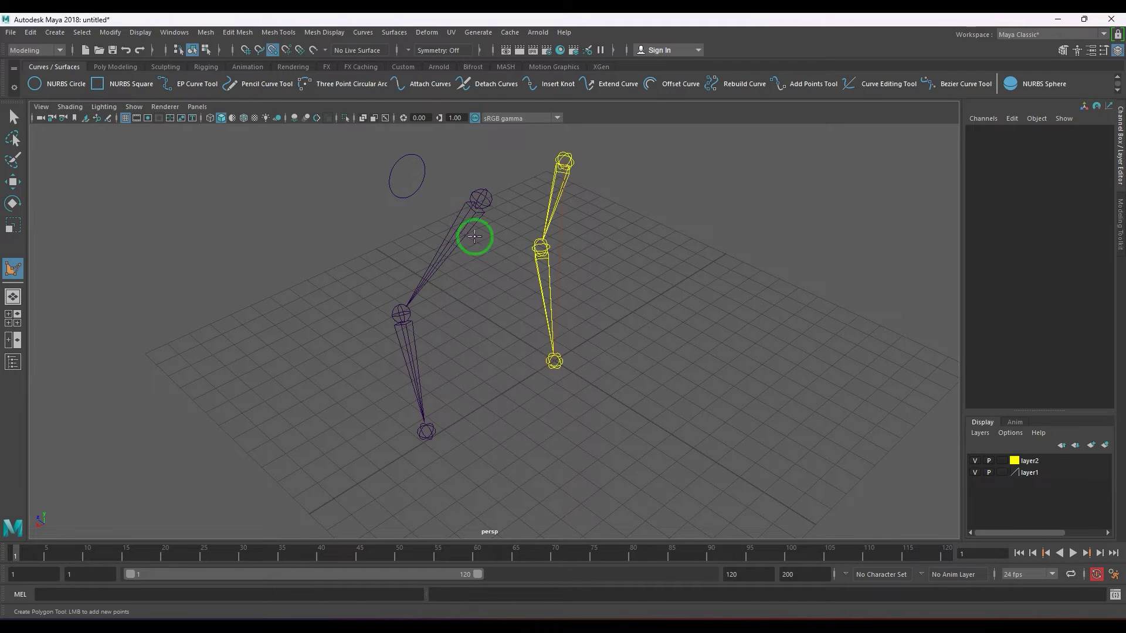
left_click(480, 200)
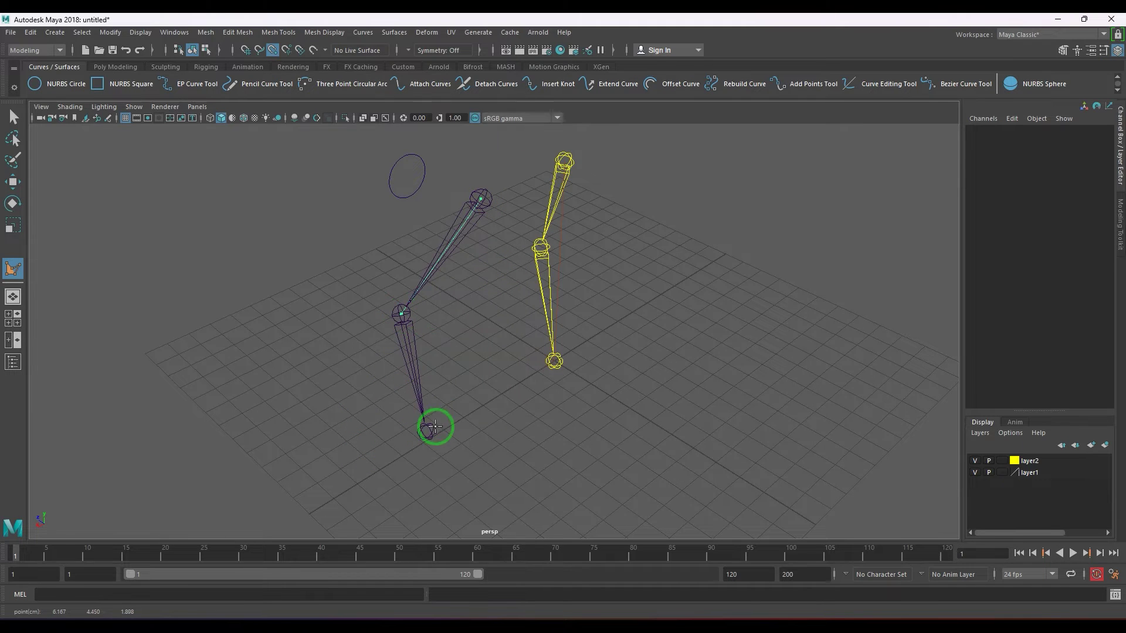
left_click(432, 431)
left_click_drag(580, 469, 409, 460, "alt")
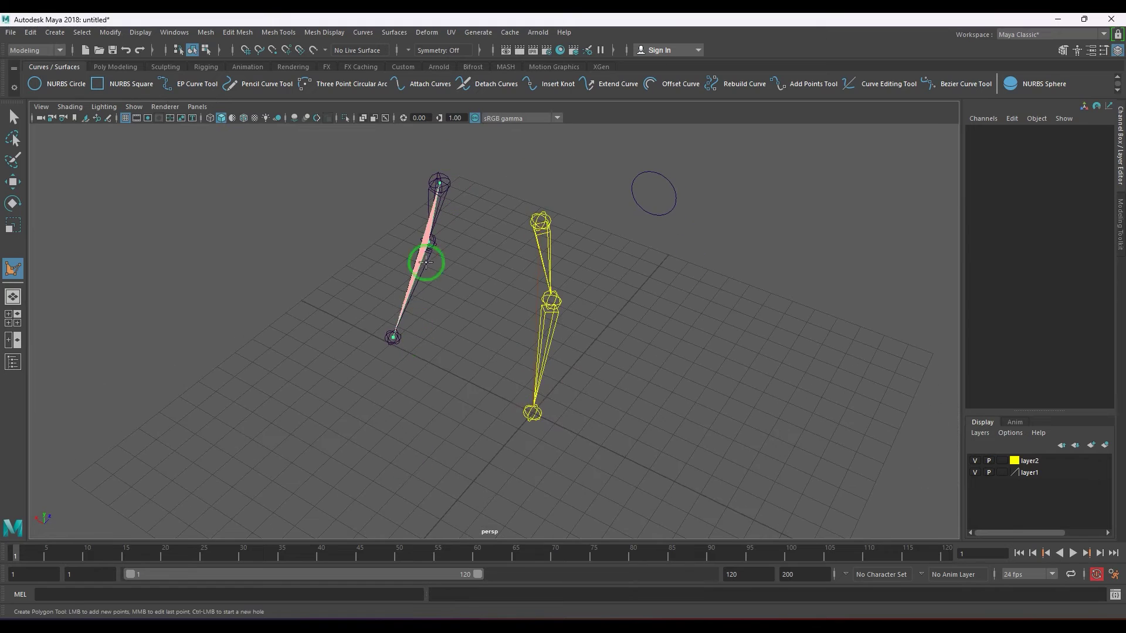
left_click_drag(372, 339, 465, 264, "alt")
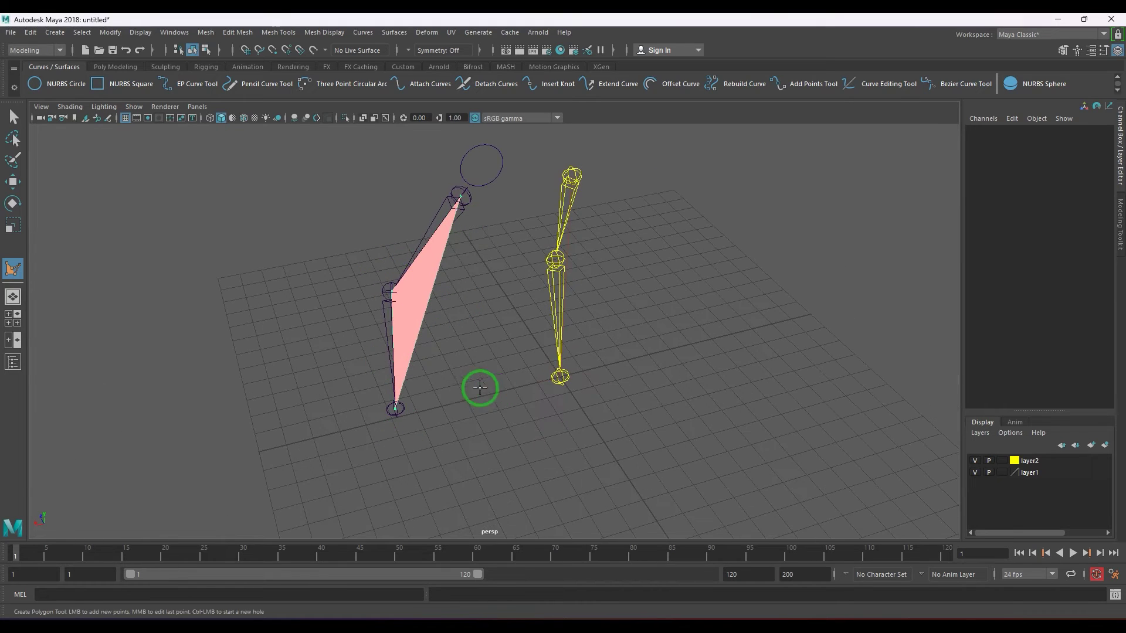
left_click_drag(483, 383, 518, 375, "alt")
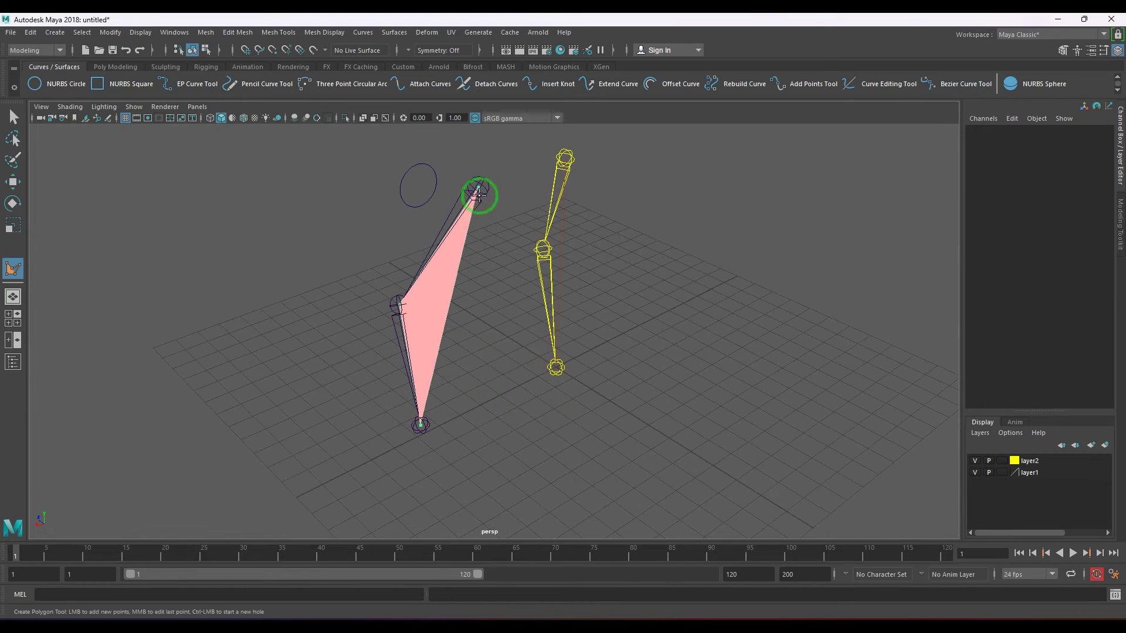
left_click_drag(460, 448, 465, 230, "alt")
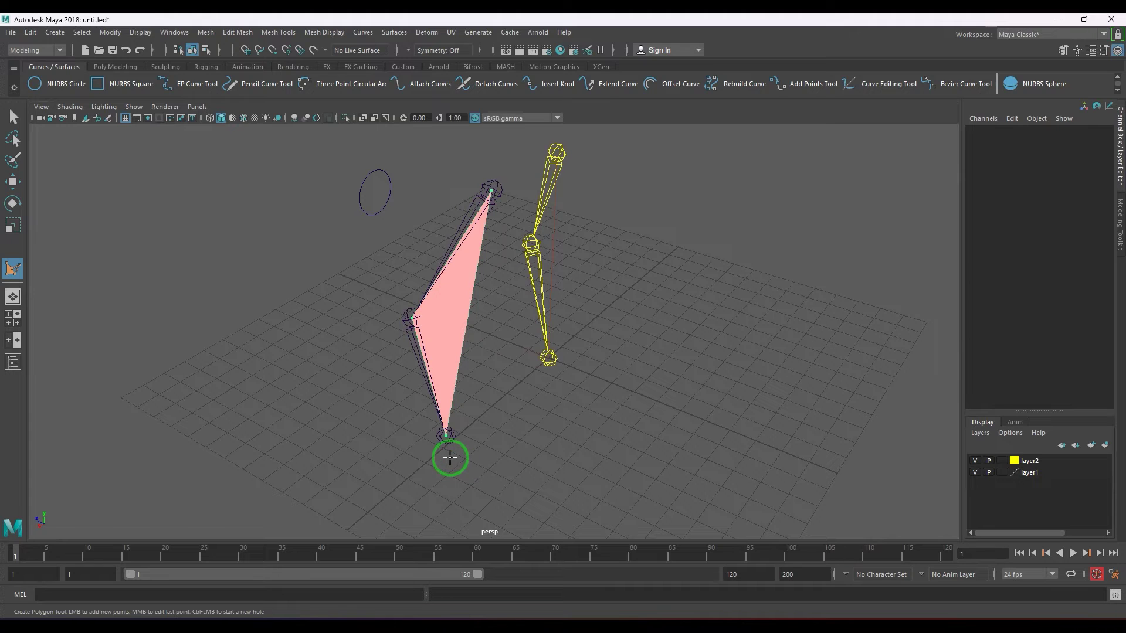
left_click_drag(450, 457, 520, 434, "alt")
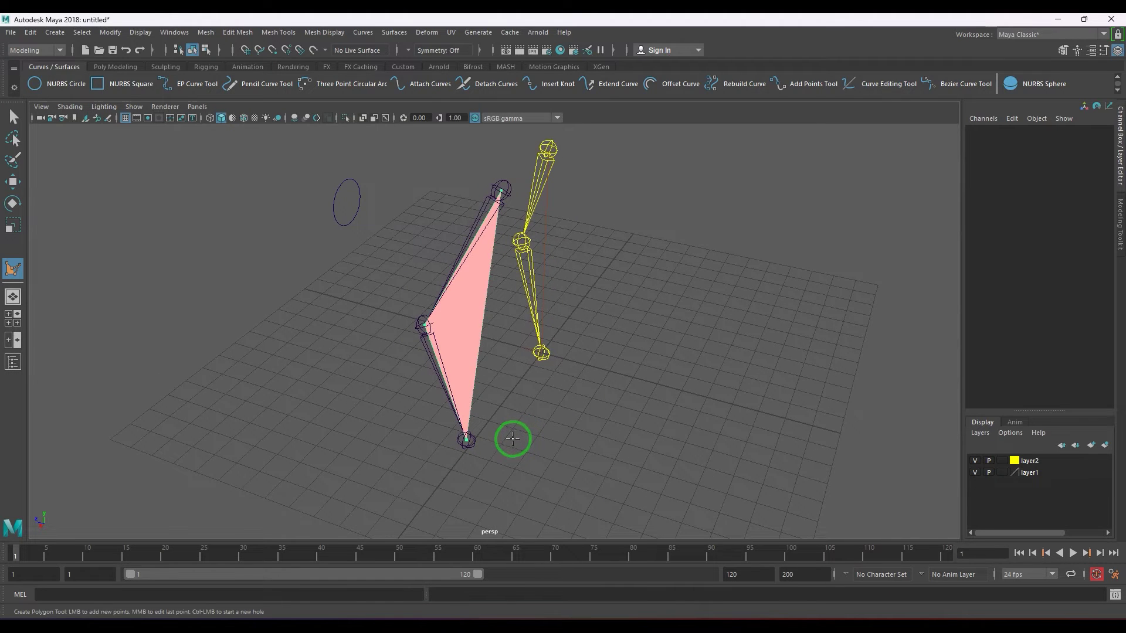
key("Escape")
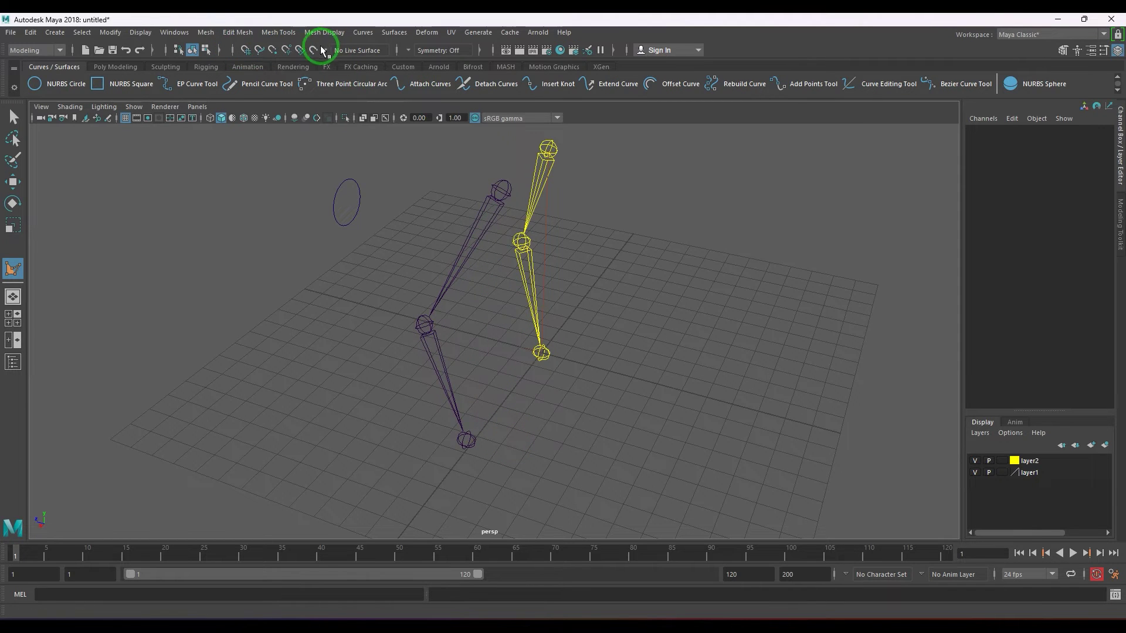
Snap vertices to the hip, knee and ankle joints to finish the triangular face polySurface1.
left_click(272, 52)
left_click(493, 194)
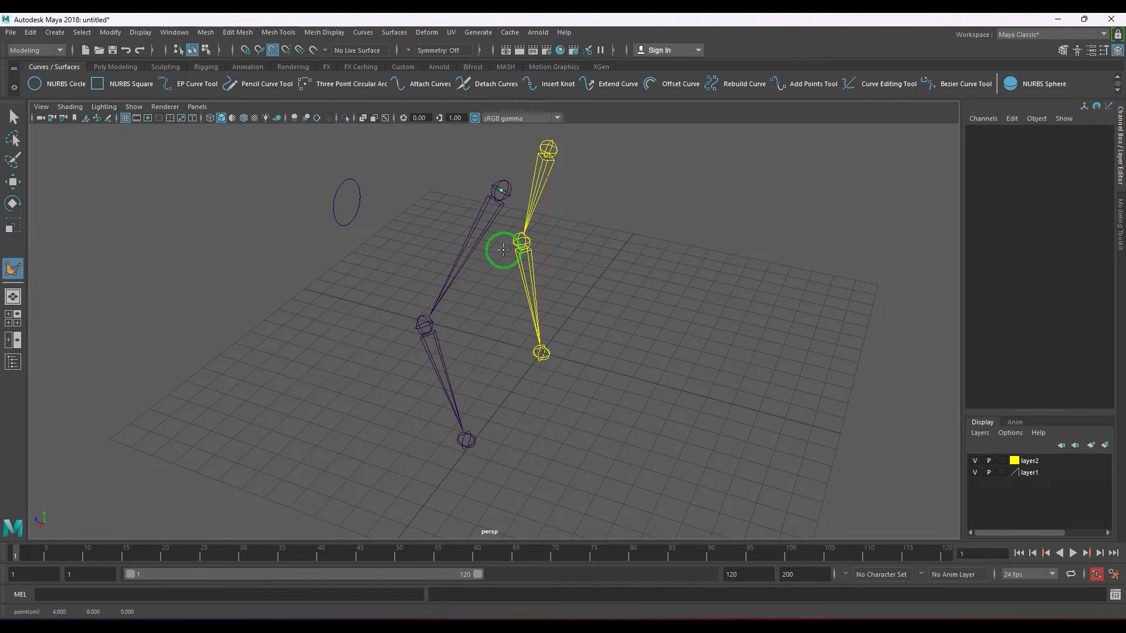
left_click(427, 325)
left_click(469, 444)
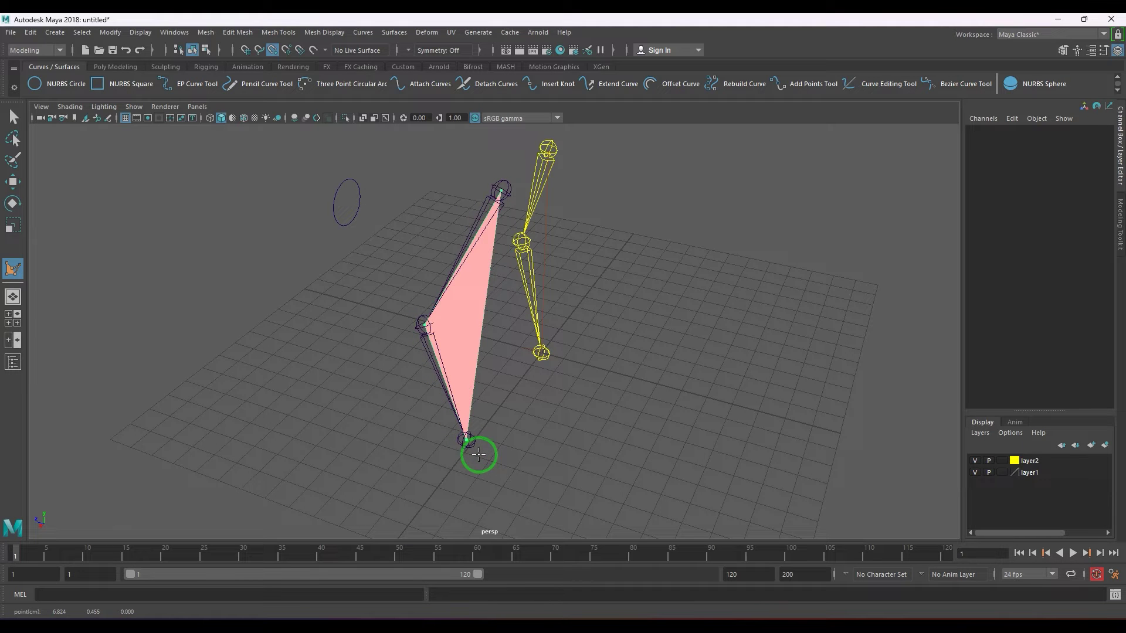
key("w")
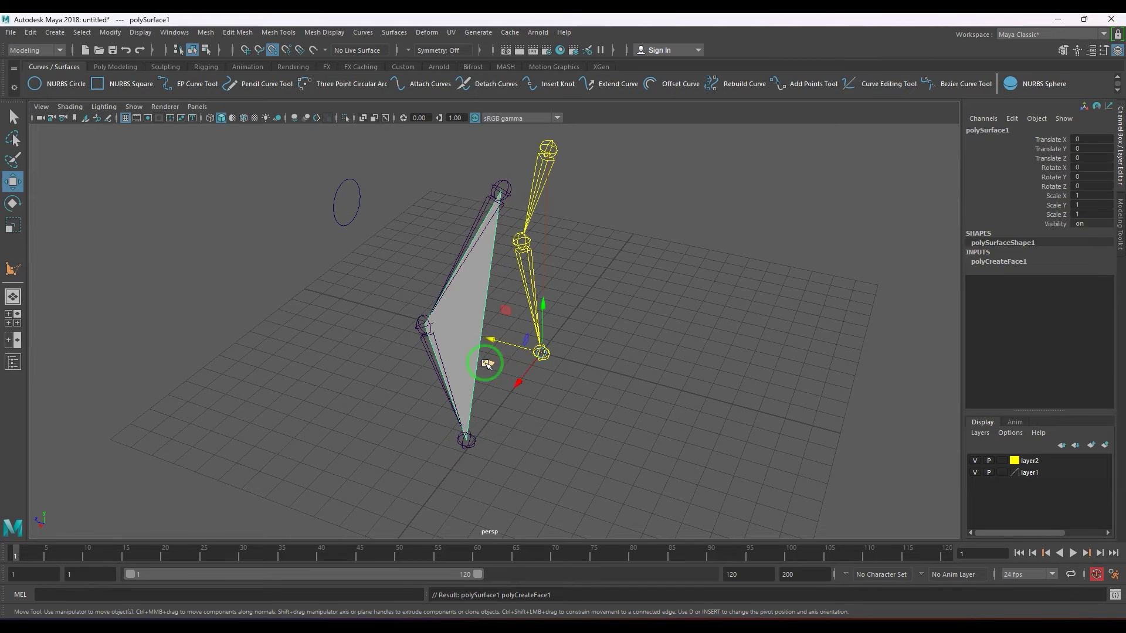
left_click_drag(486, 359, 517, 219, "alt")
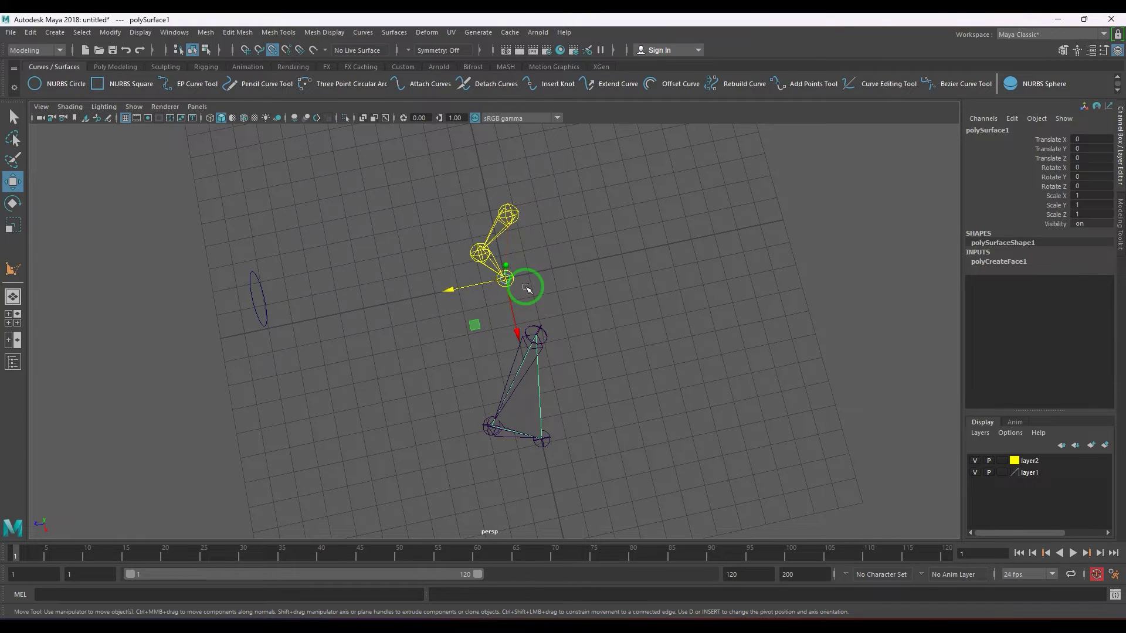
Put the purple leg's top joint on a new layer3 and hide that layer.
left_click(253, 281)
left_click_drag(253, 280, 350, 370, "alt")
left_click(455, 350)
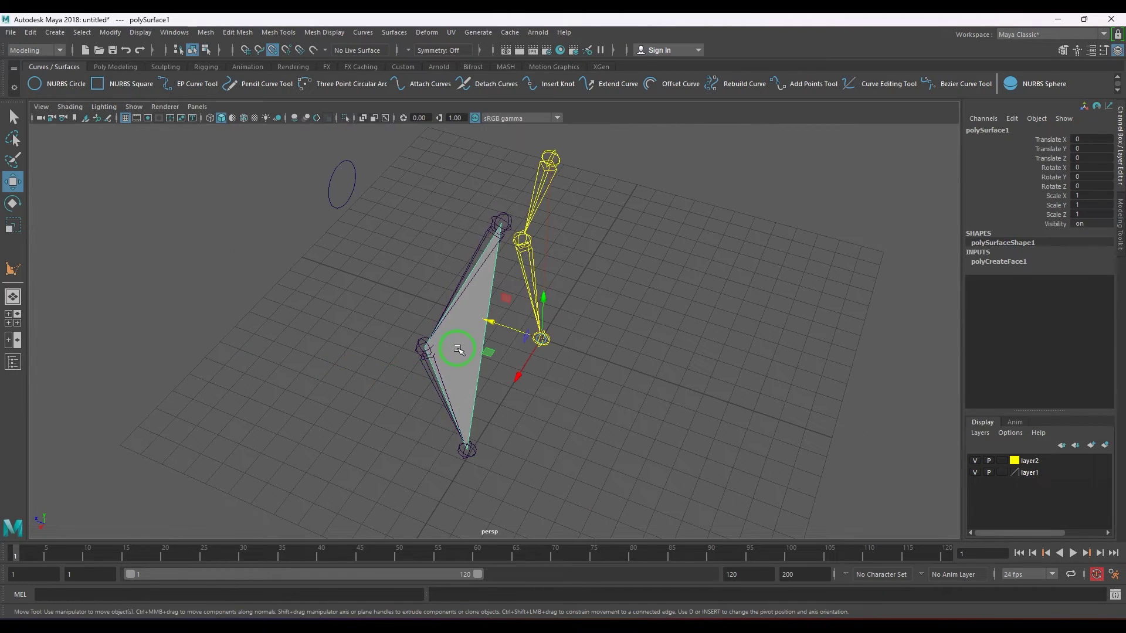
left_click(507, 224)
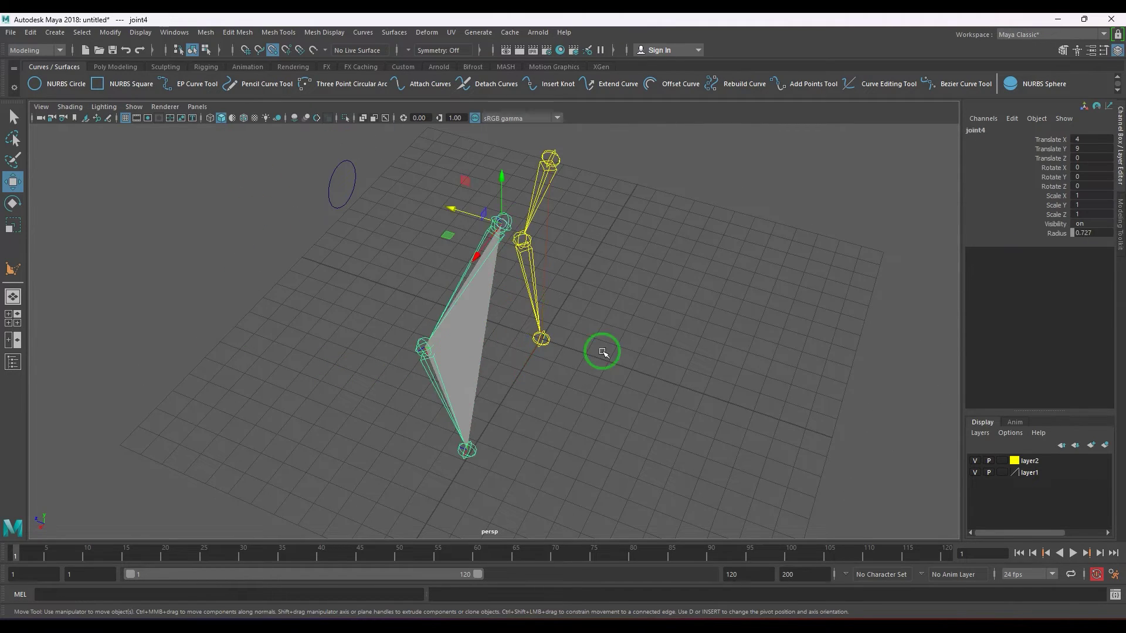
left_click(1105, 444)
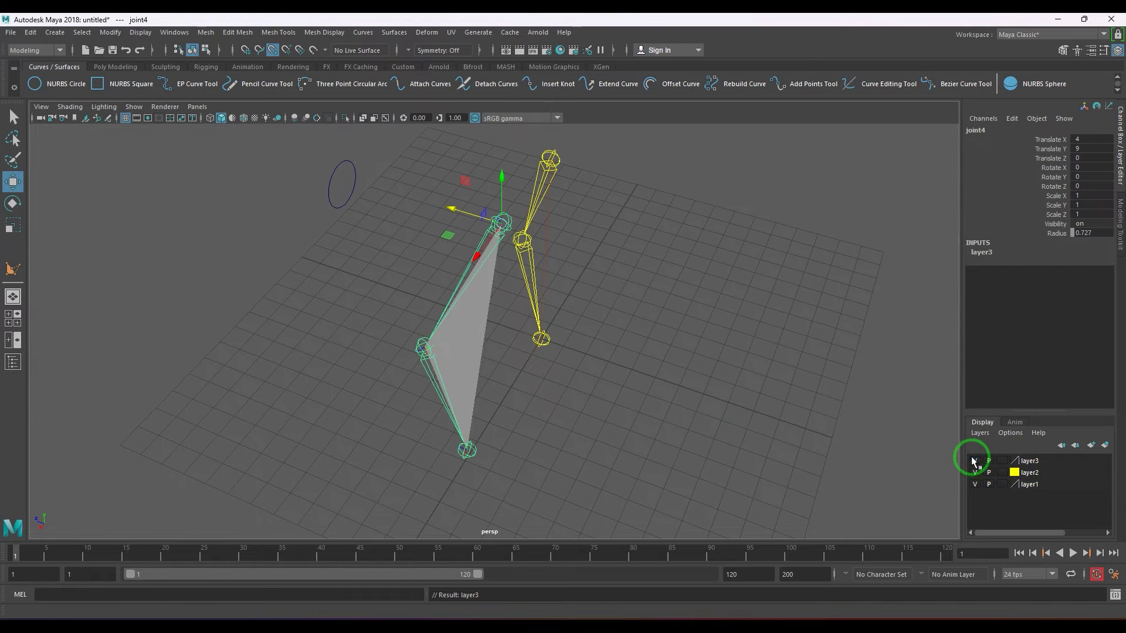
left_click(974, 461)
left_click(723, 432)
Select one corner vertex of the triangle polygon in vertex mode, undoing a stray move.
left_click(452, 360)
key("F9")
left_click_drag(382, 314, 431, 353)
left_click_drag(410, 369, 535, 458, "alt")
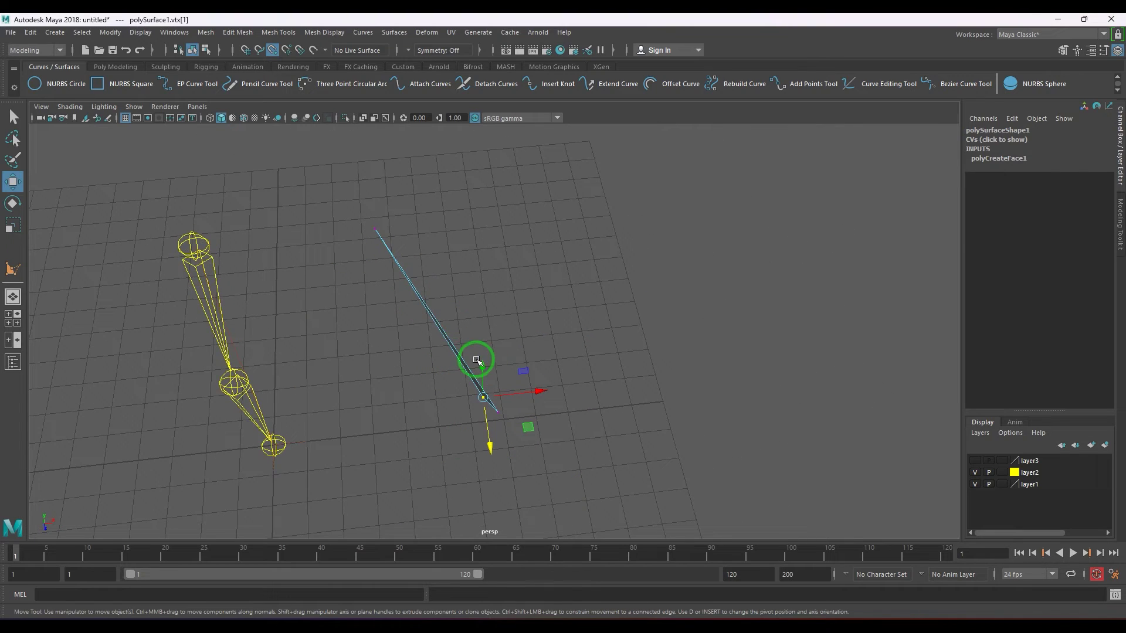
left_click_drag(489, 403, 531, 410)
key("ctrl+z")
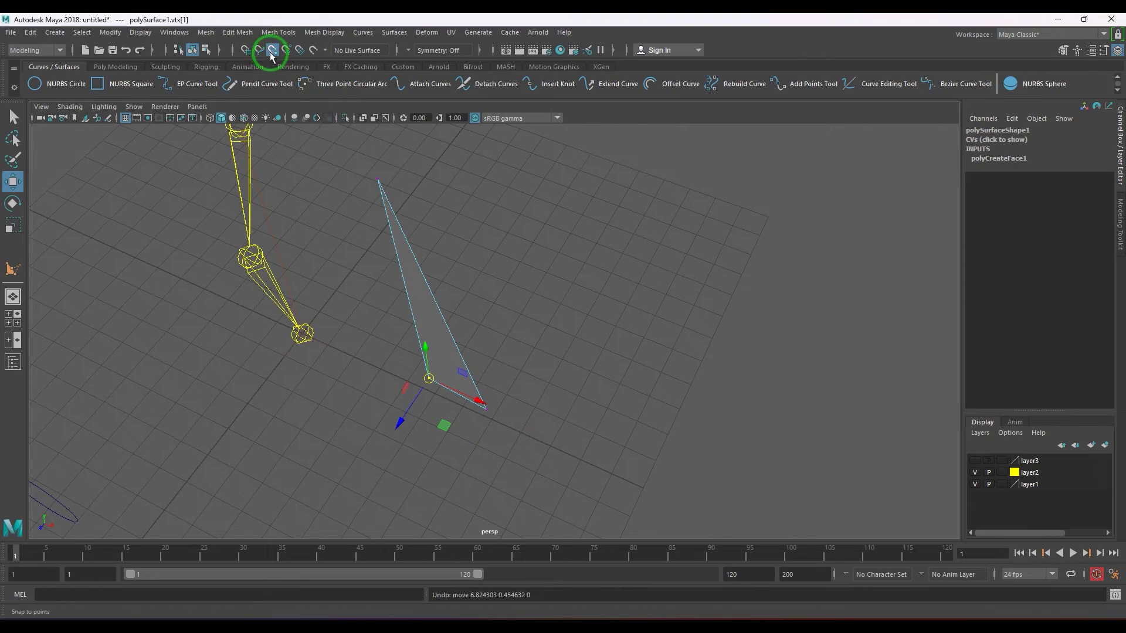
left_click_drag(396, 343, 485, 322, "alt")
Turn layer3's visibility back on and tumble around the selected vertex.
left_click(973, 461)
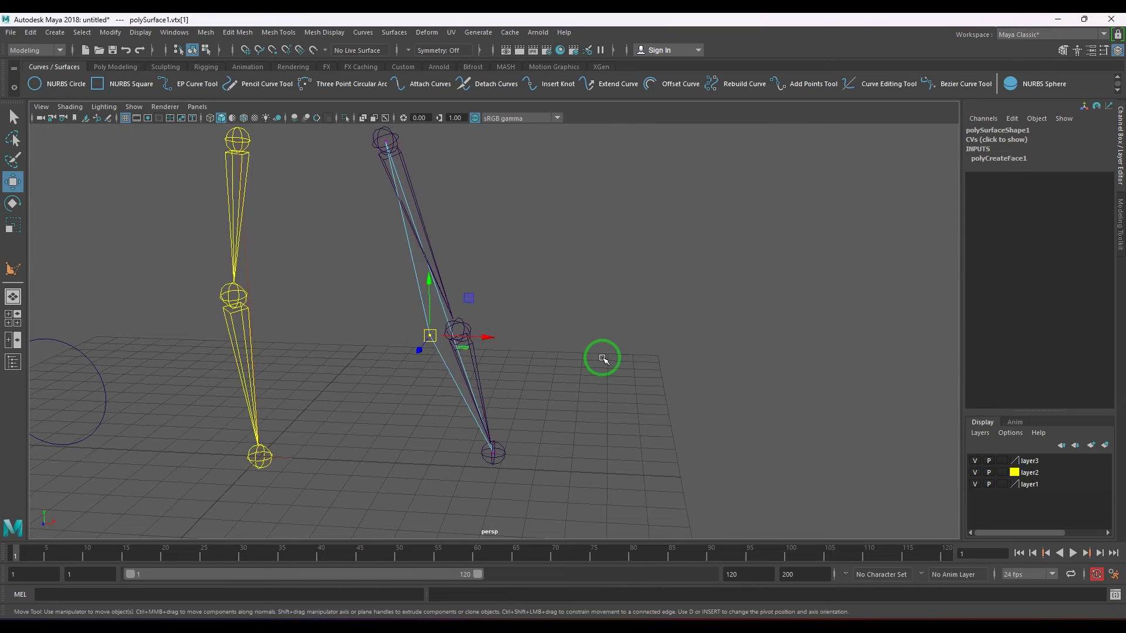
key("ctrl+z")
key("ctrl+z")
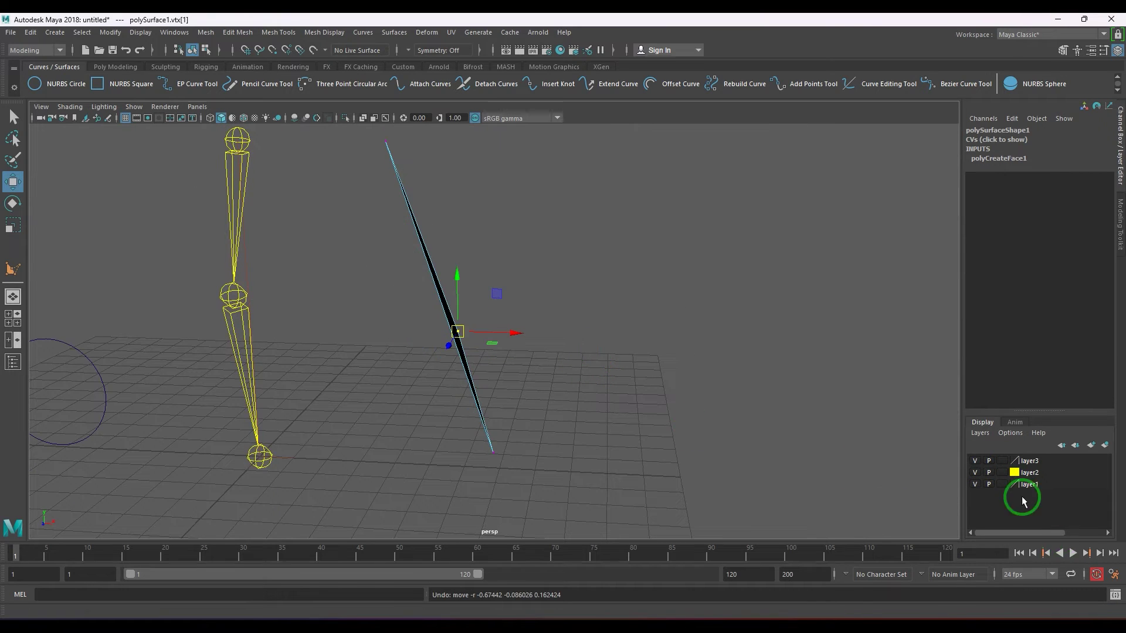
left_click(974, 461)
left_click_drag(577, 419, 659, 418, "alt")
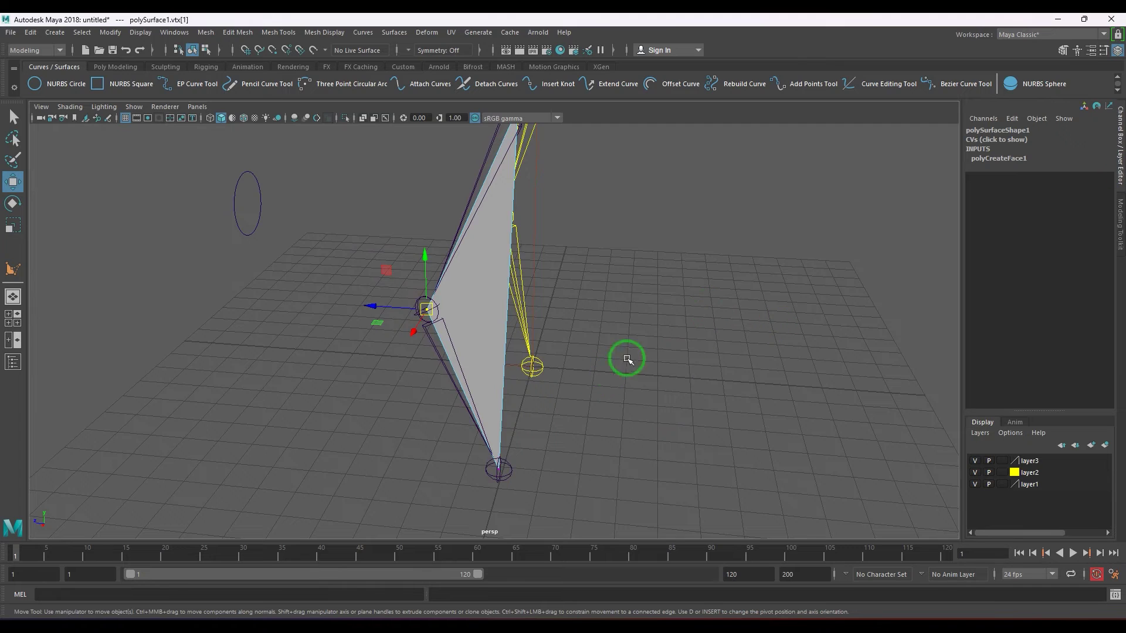
Set Move axis orientation to Component and push the triangle's knee vertex outward along it.
left_click(1105, 50)
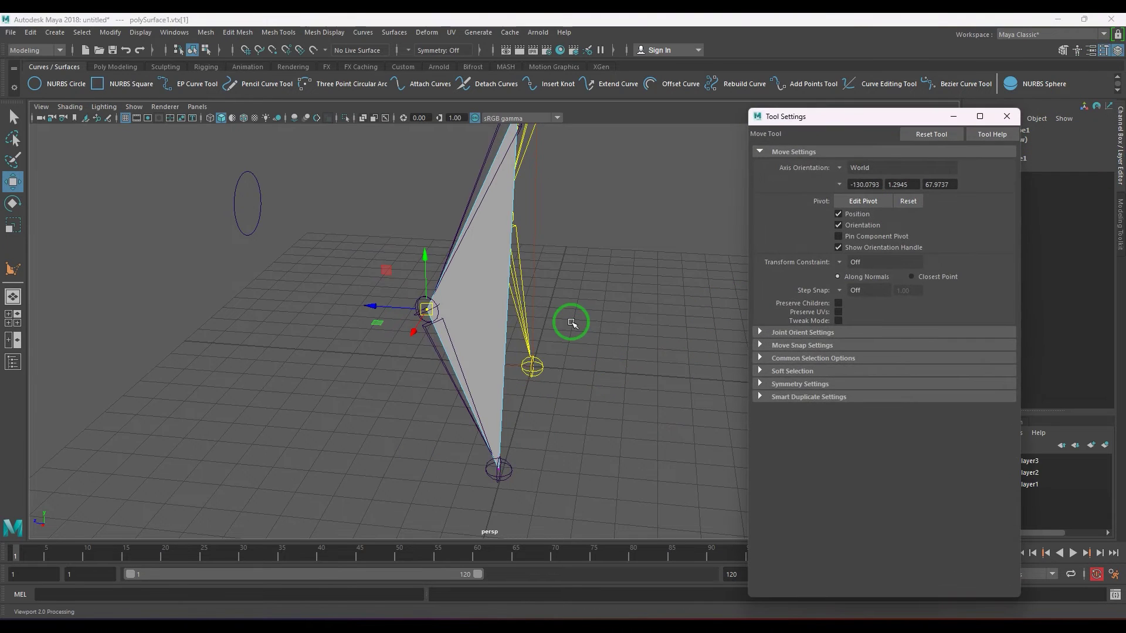
left_click(844, 168)
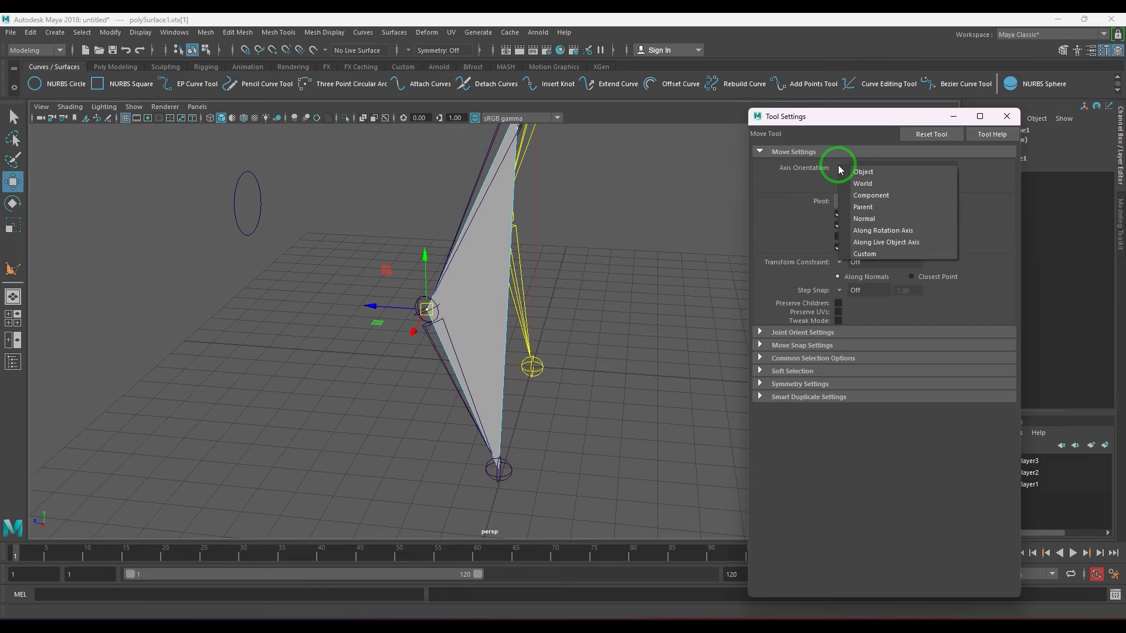
left_click(858, 197)
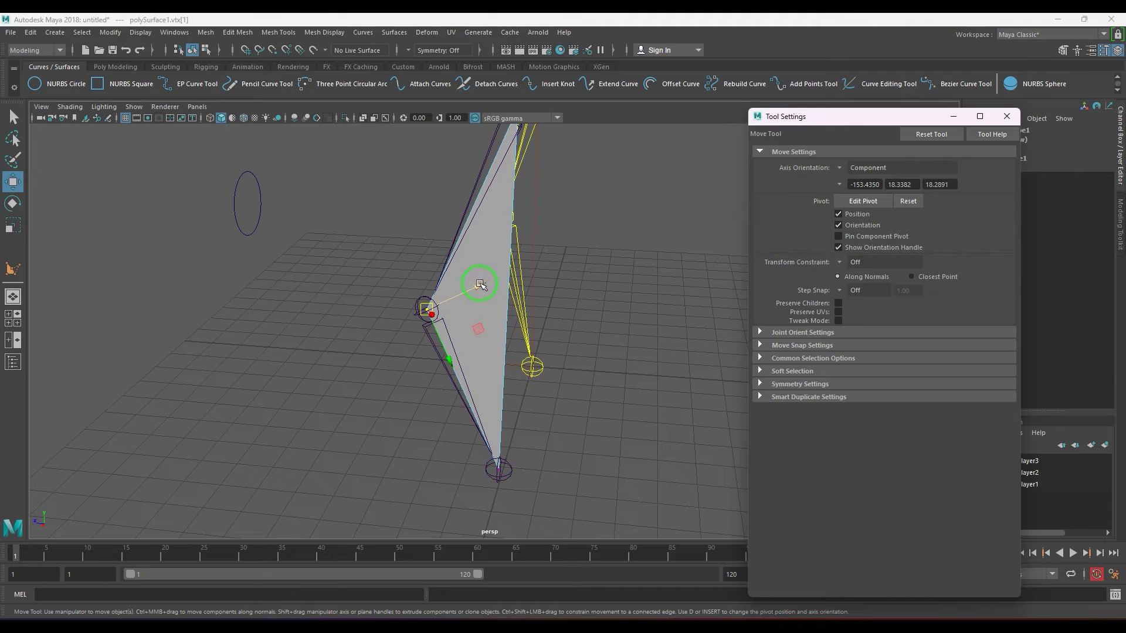
left_click_drag(475, 286, 310, 329)
key("F8")
left_click_drag(244, 309, 380, 360, "alt")
left_click(395, 335)
middle_click_drag(406, 376, 410, 377)
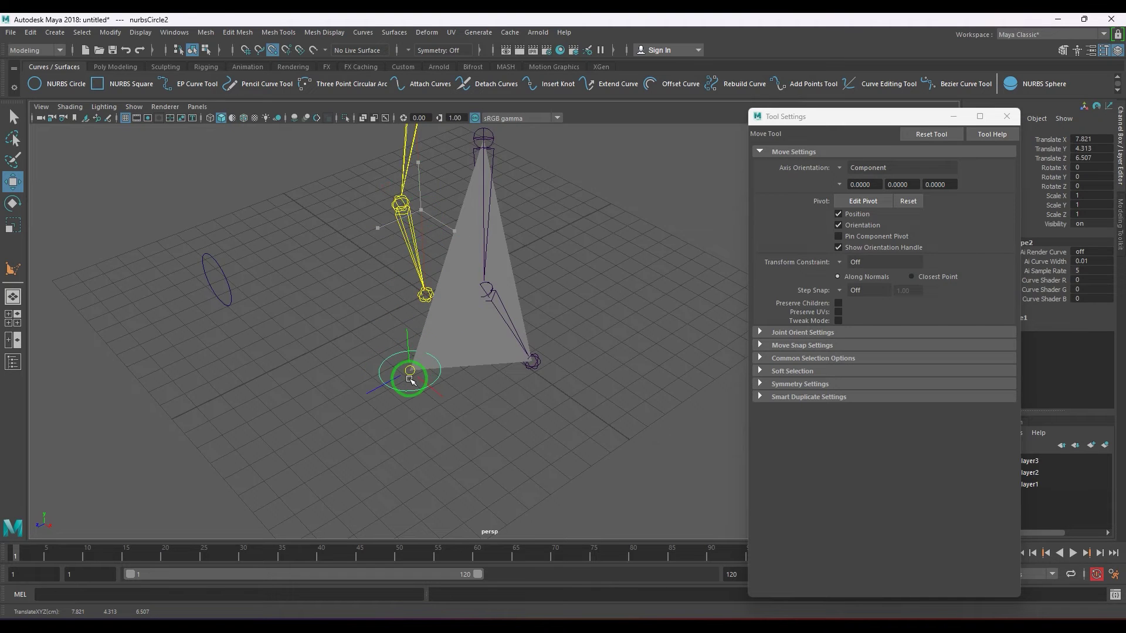
left_click_drag(426, 397, 413, 376, "alt")
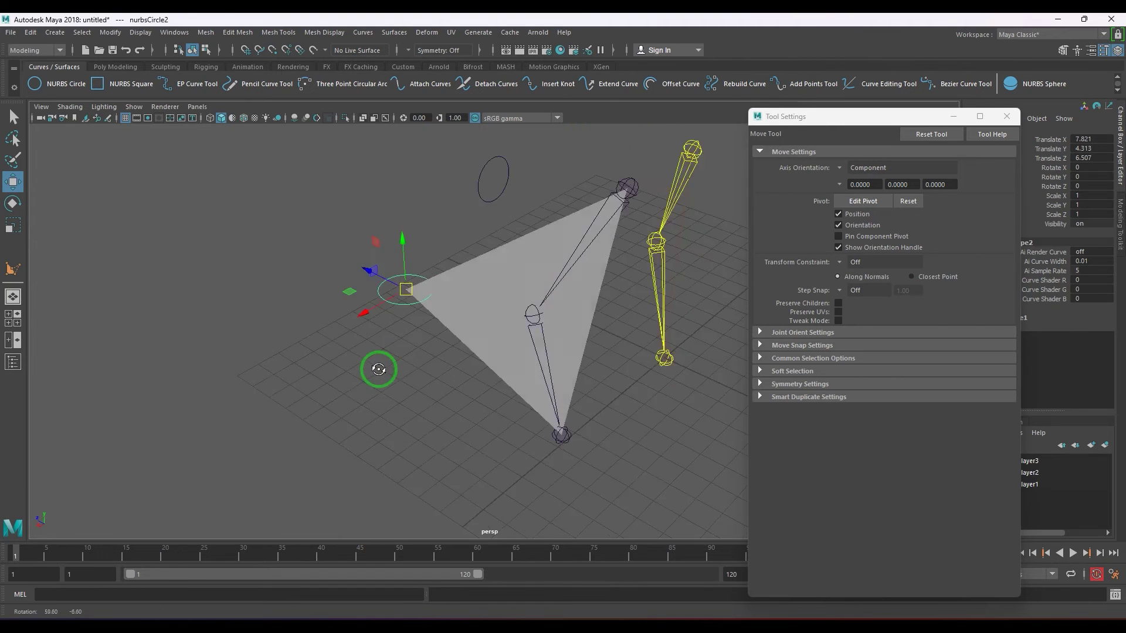
left_click_drag(387, 366, 454, 402, "alt")
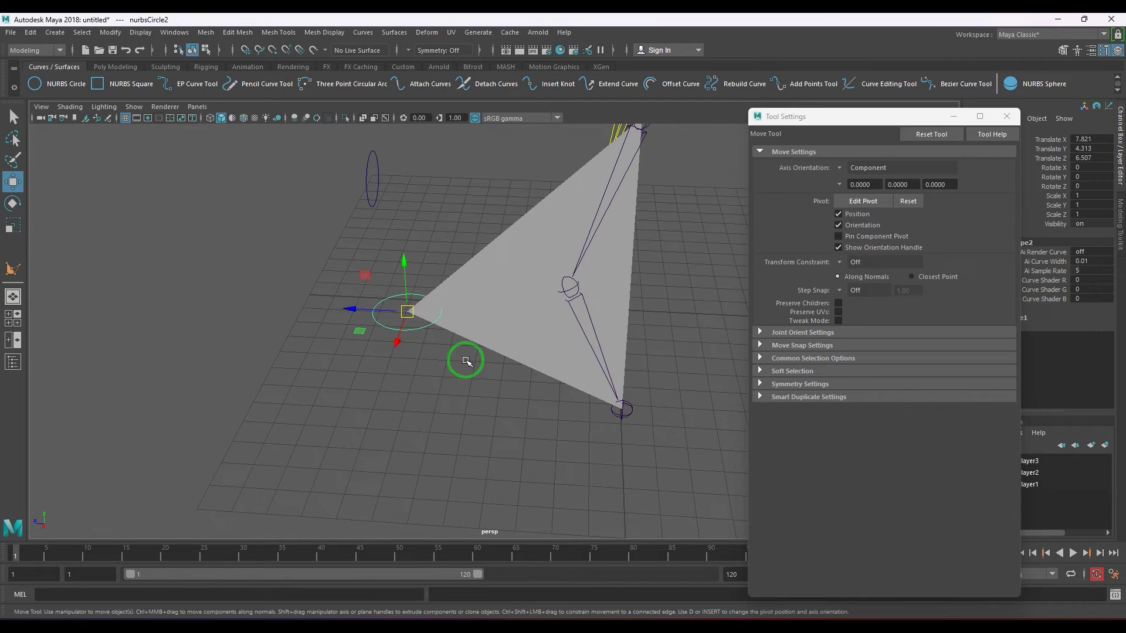
key("ctrl+z")
key("ctrl+z")
key("ctrl+z")
key("ctrl+z")
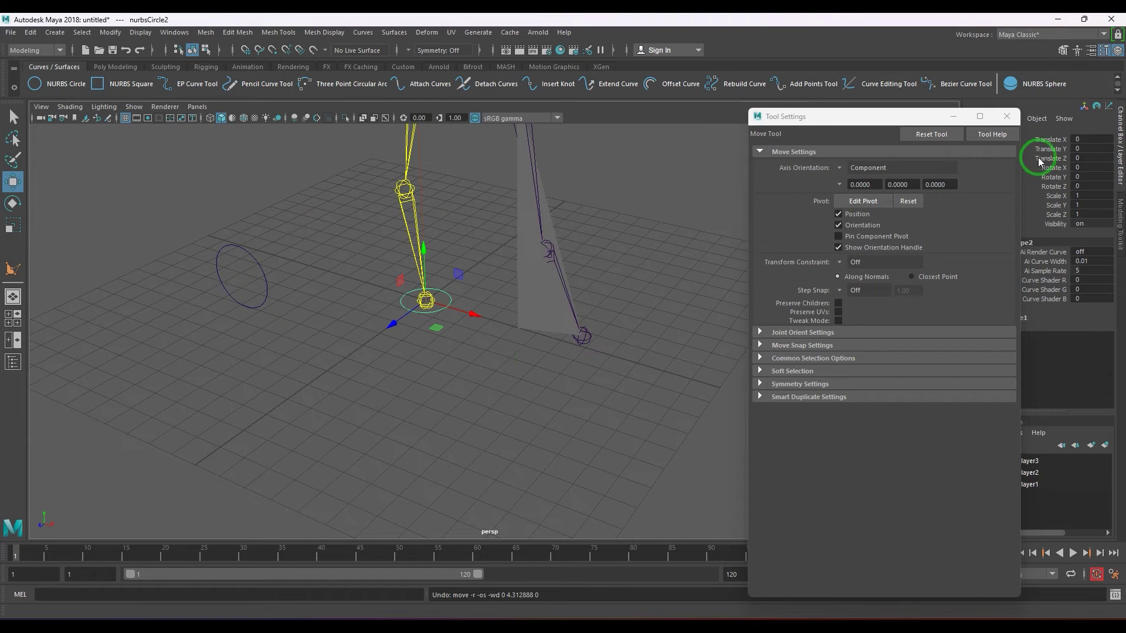
left_click_drag(881, 120, 735, 142)
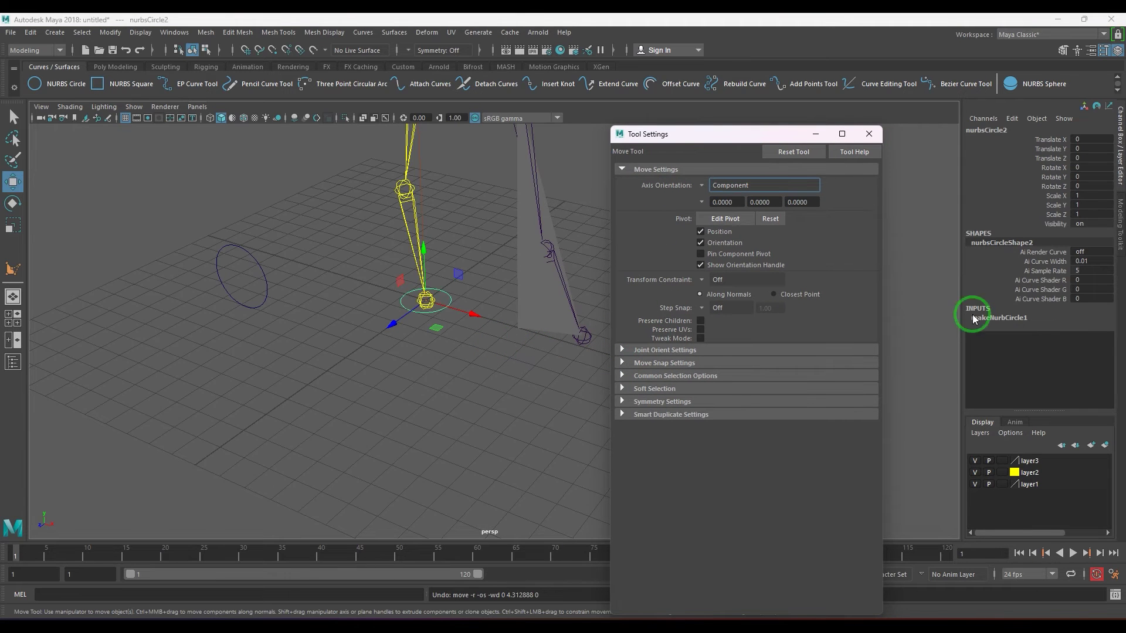
left_click(452, 410)
left_click(447, 302)
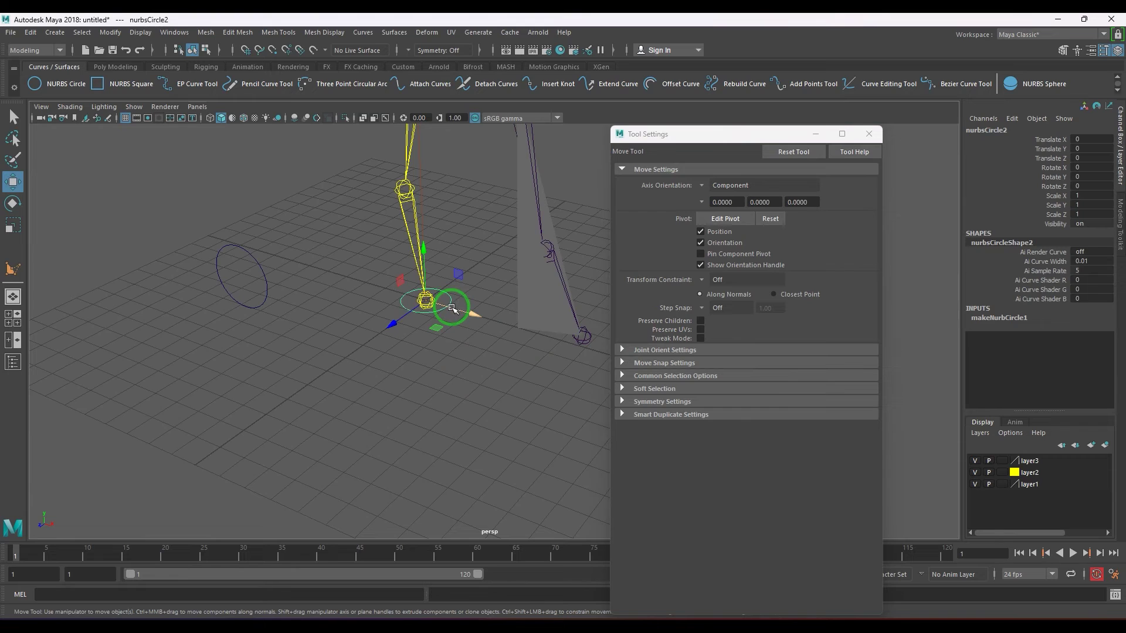
left_click_drag(497, 301, 414, 328, "alt")
Rename the circle to ctrl and group it into a group named ctrl_grp.
double_click(988, 130)
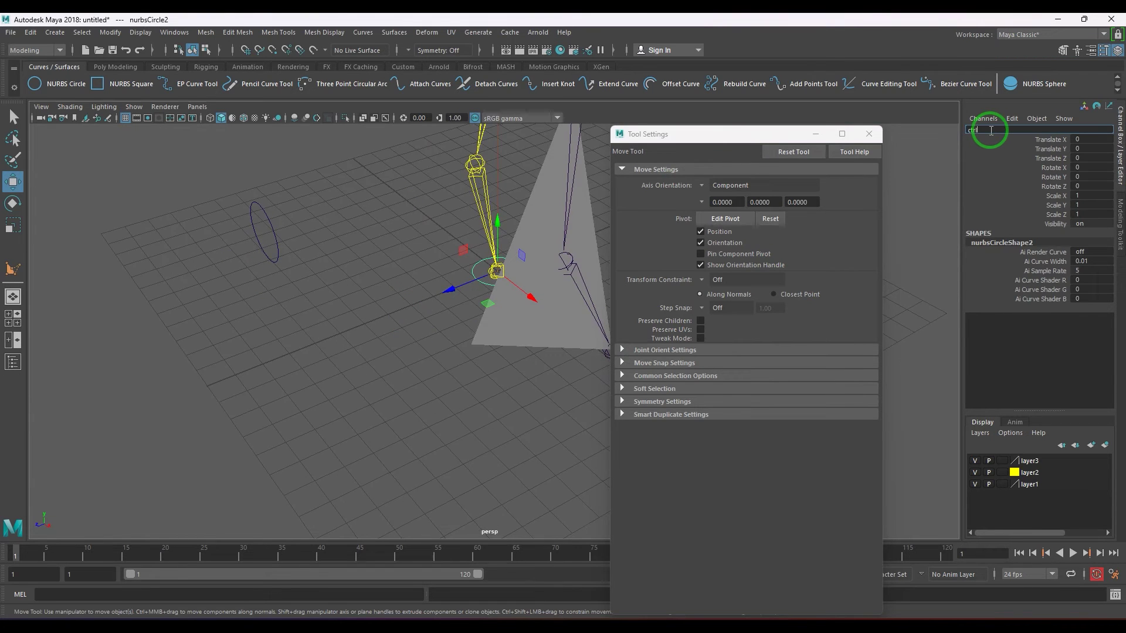
key("Return")
left_click_drag(478, 319, 467, 334, "alt")
key("ctrl+g")
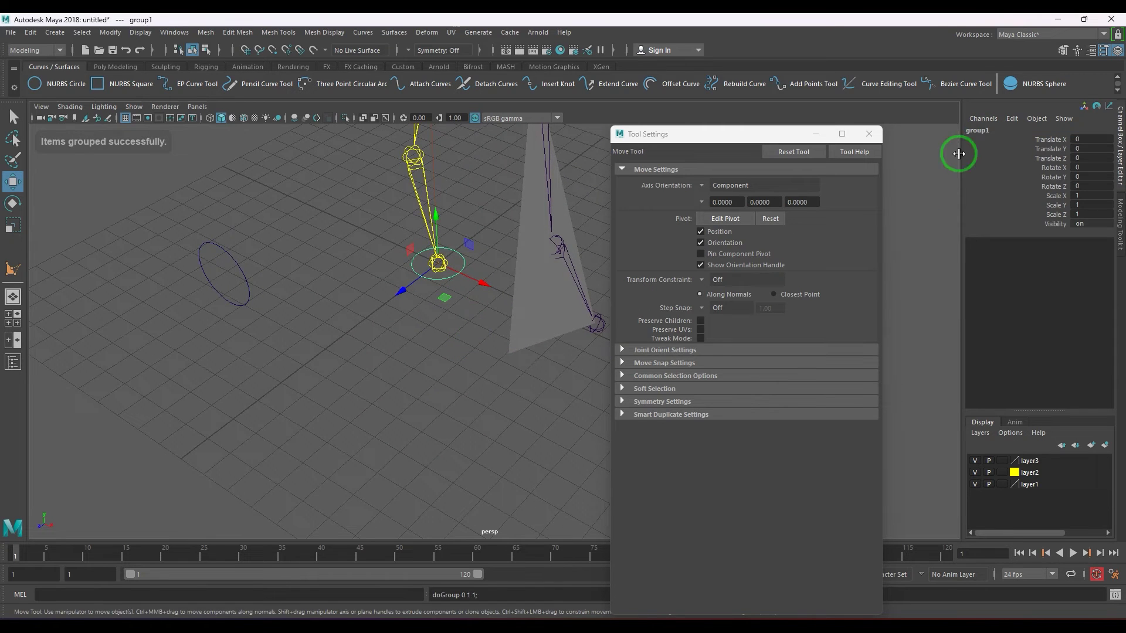
double_click(979, 130)
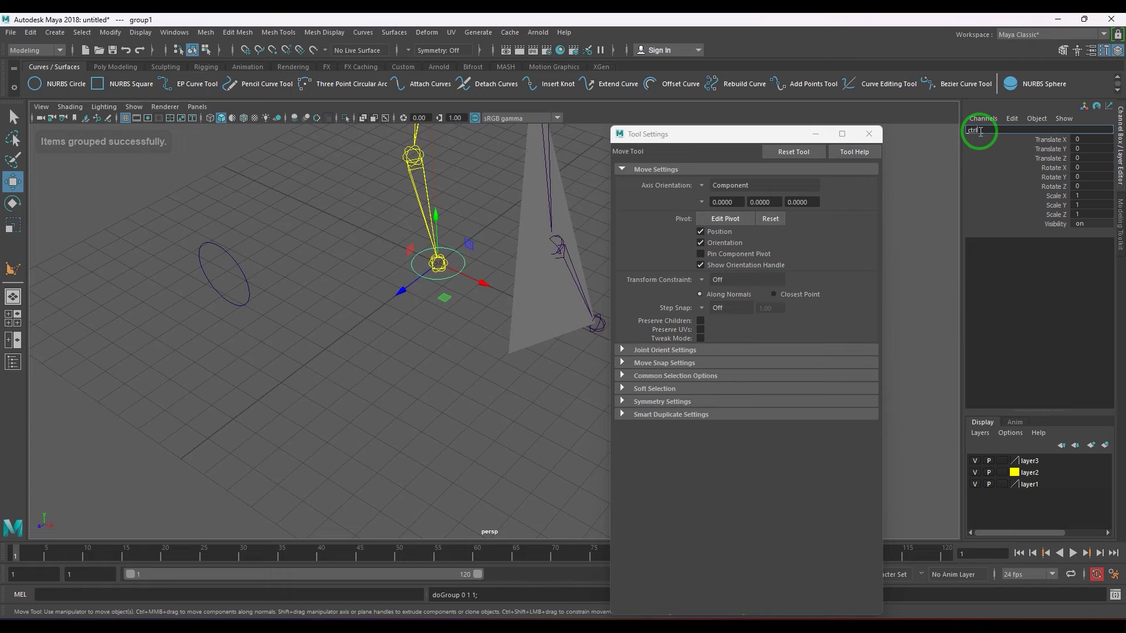
key("Return")
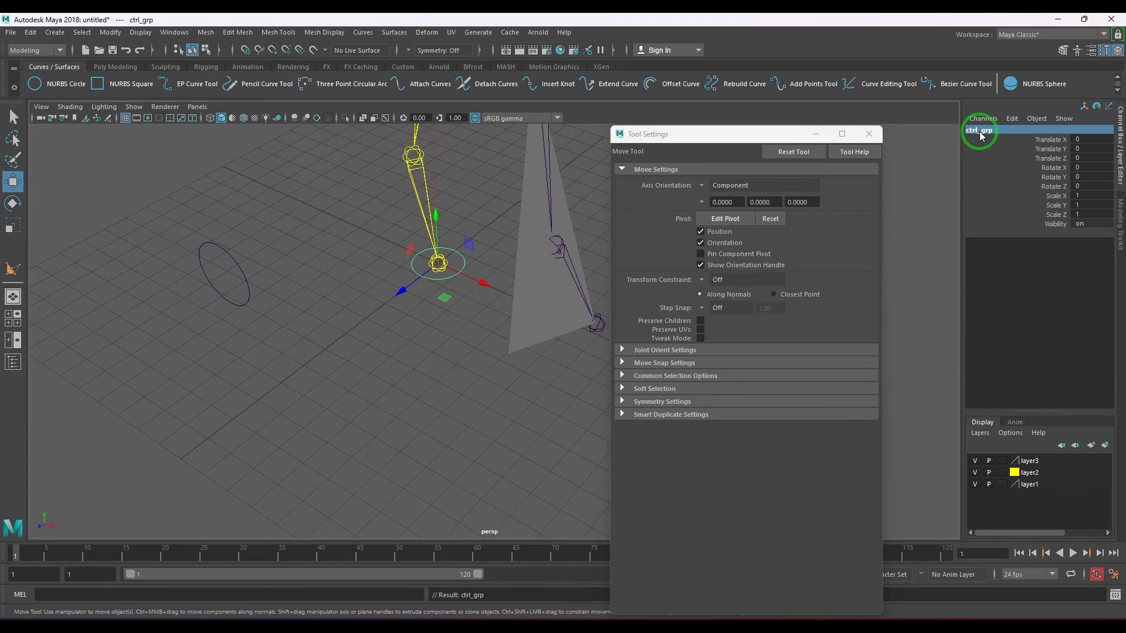
Move ctrl_grp to the knee position at 7.821, 4.313, 6.507.
left_click_drag(457, 320, 533, 334, "alt")
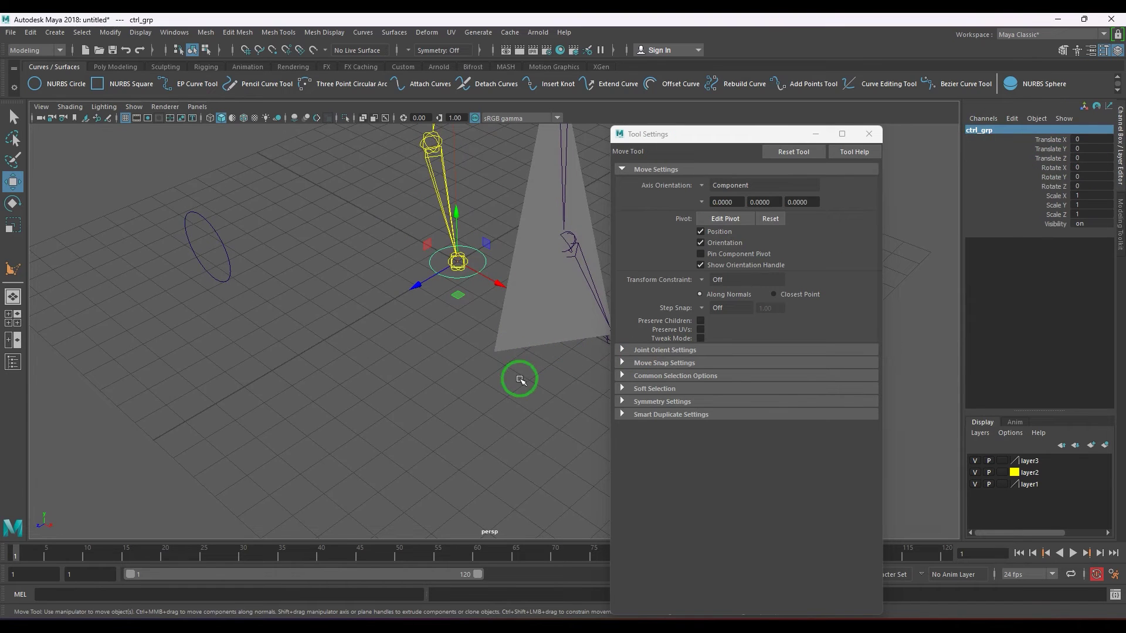
middle_click_drag(498, 345, 496, 351)
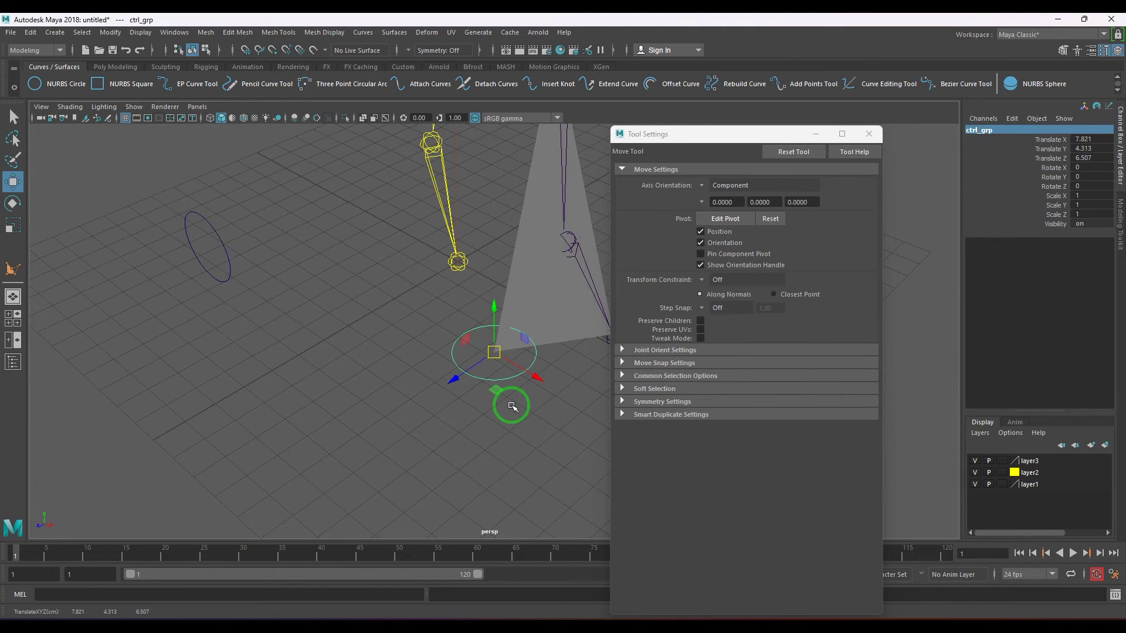
left_click_drag(538, 402, 586, 375, "alt")
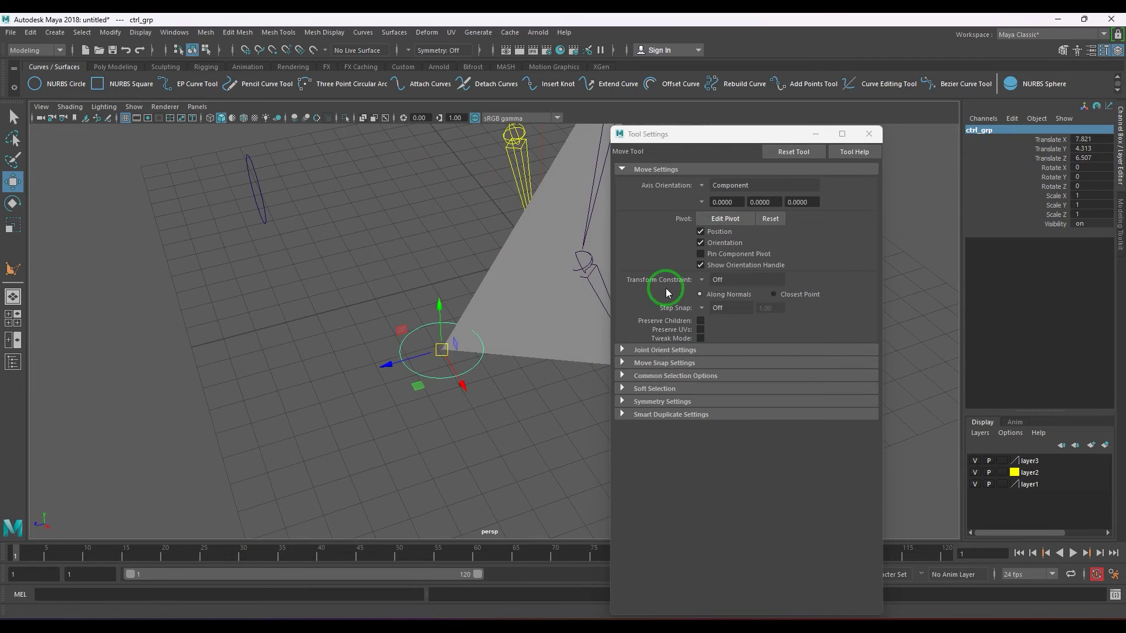
left_click_drag(779, 134, 975, 162)
left_click_drag(516, 351, 548, 372, "alt")
Put the triangle polySurface1 on a new layer4 and hide it.
left_click(581, 334)
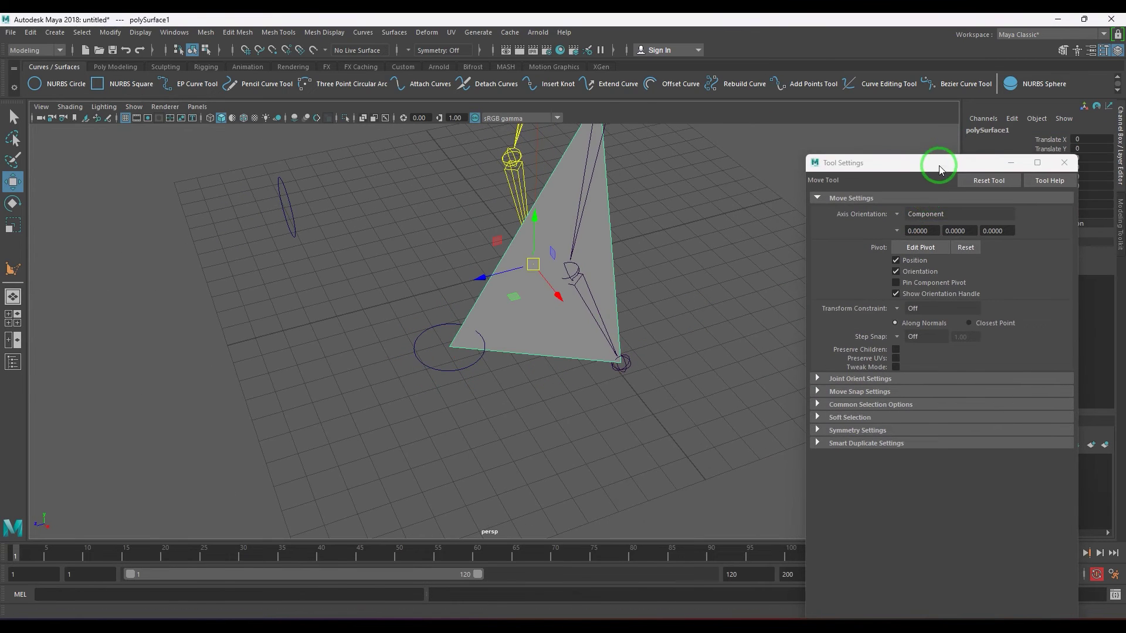
left_click_drag(939, 164, 923, 522)
left_click(1092, 444)
left_click(974, 461)
left_click_drag(504, 375, 572, 346, "alt")
left_click(588, 378)
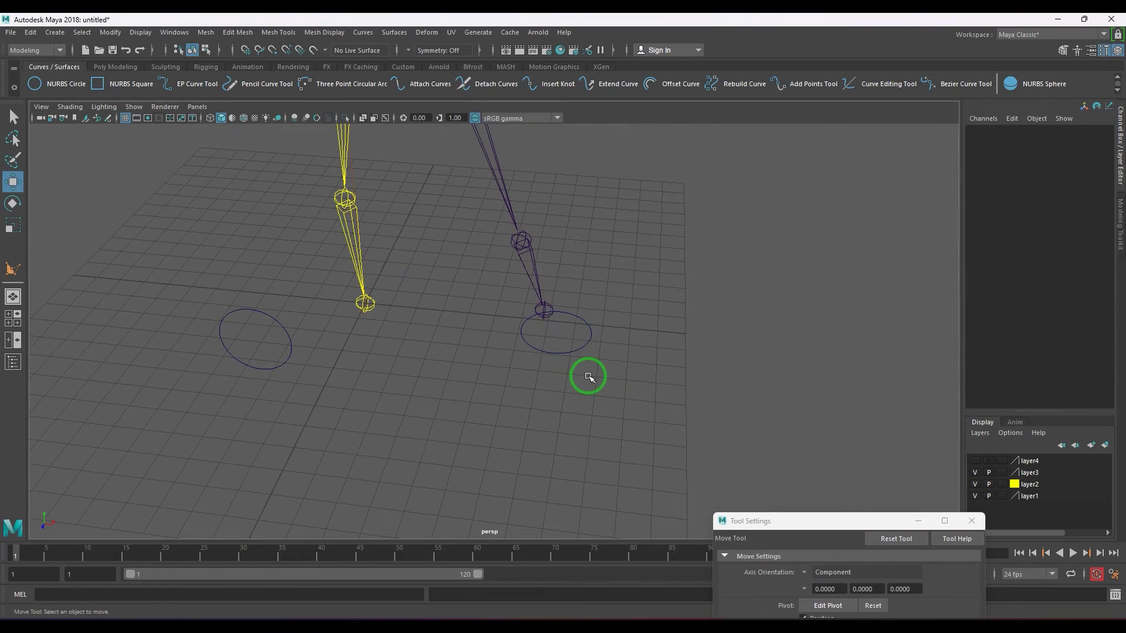
Select the ctrl circle and switch move axis orientation to Object via the marking menu.
left_click_drag(598, 381, 565, 311, "alt")
left_click(434, 352)
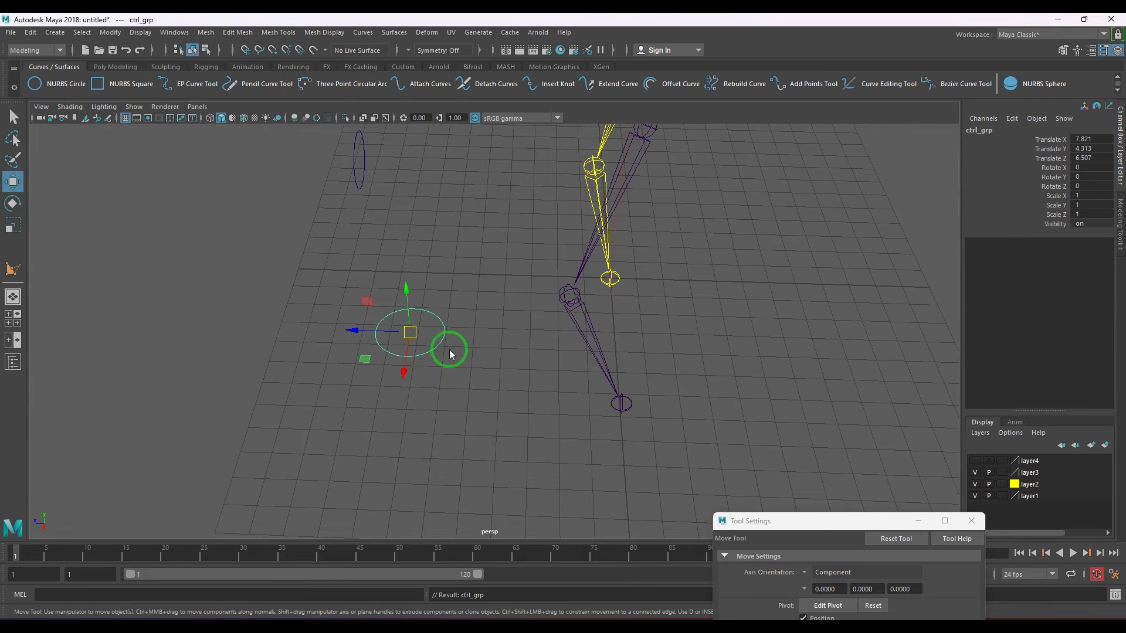
left_click(445, 350)
left_click(400, 332)
left_click_drag(400, 332, 428, 323, "alt")
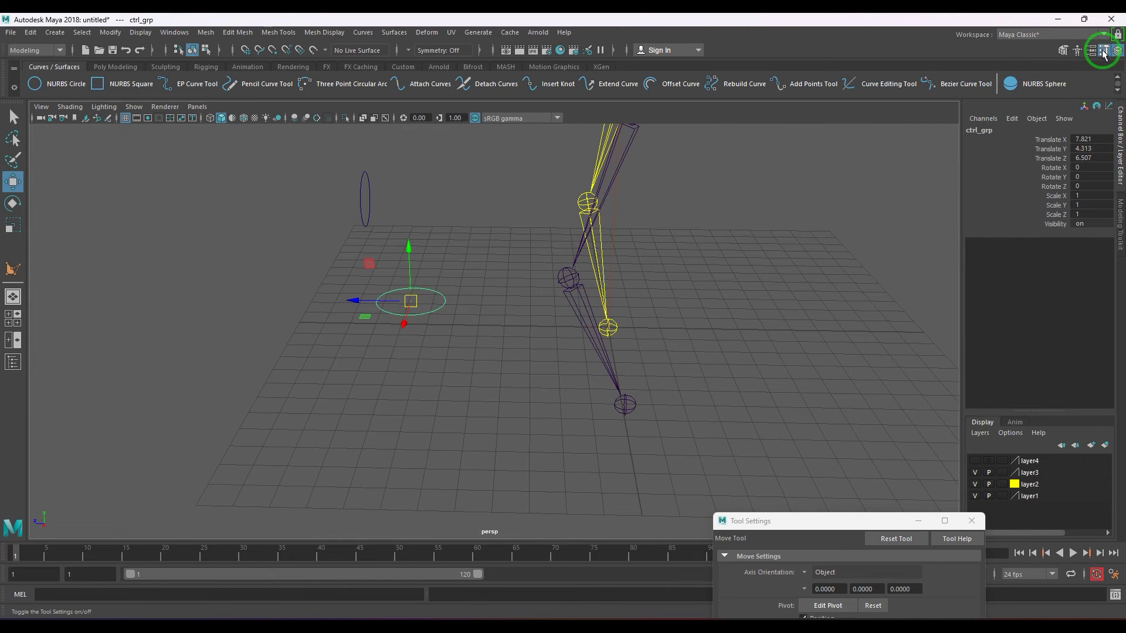
Confirm Object orientation in Tool Settings, close the window, and select the dark leg's knee joint.
left_click_drag(854, 518, 879, 162)
left_click(824, 211)
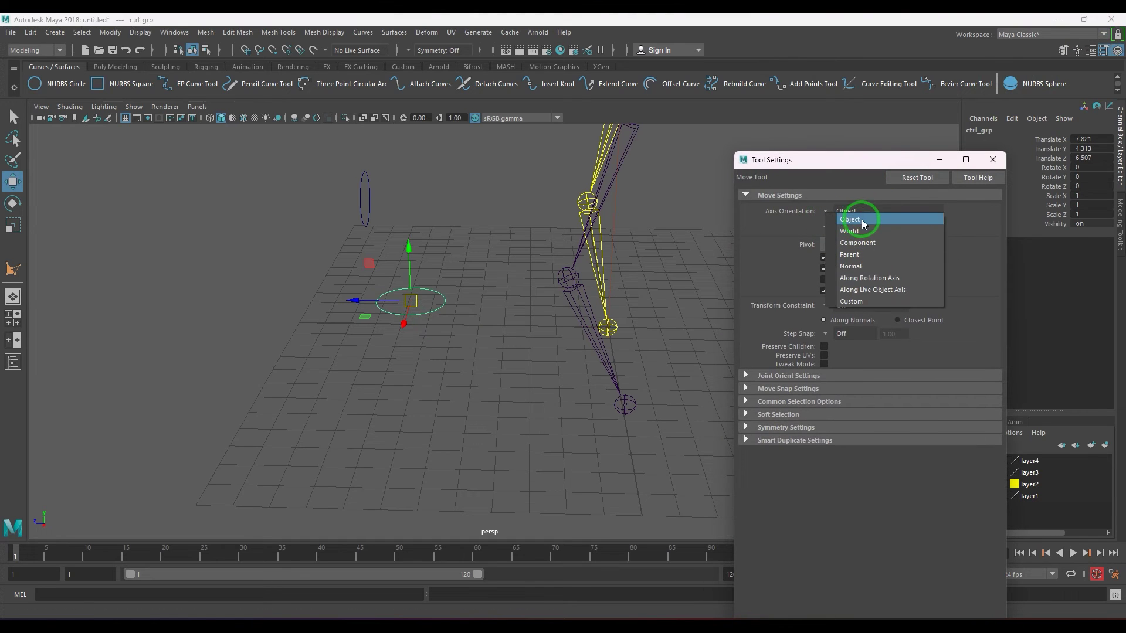
left_click(736, 269)
left_click_drag(469, 317, 402, 326, "alt")
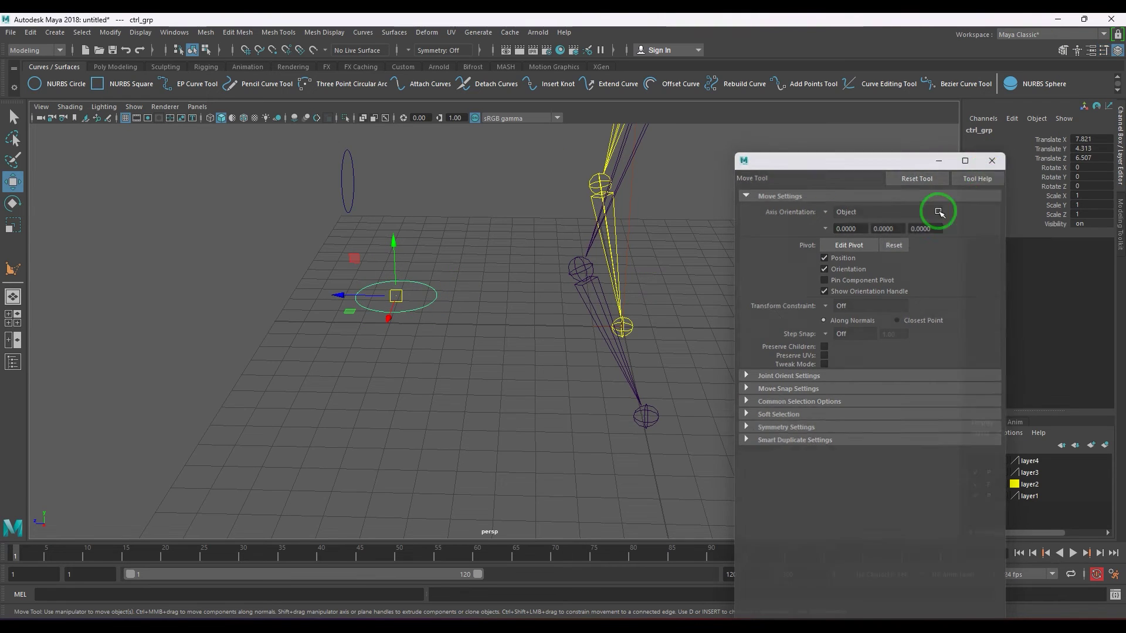
left_click(992, 160)
left_click_drag(659, 311, 596, 338, "alt")
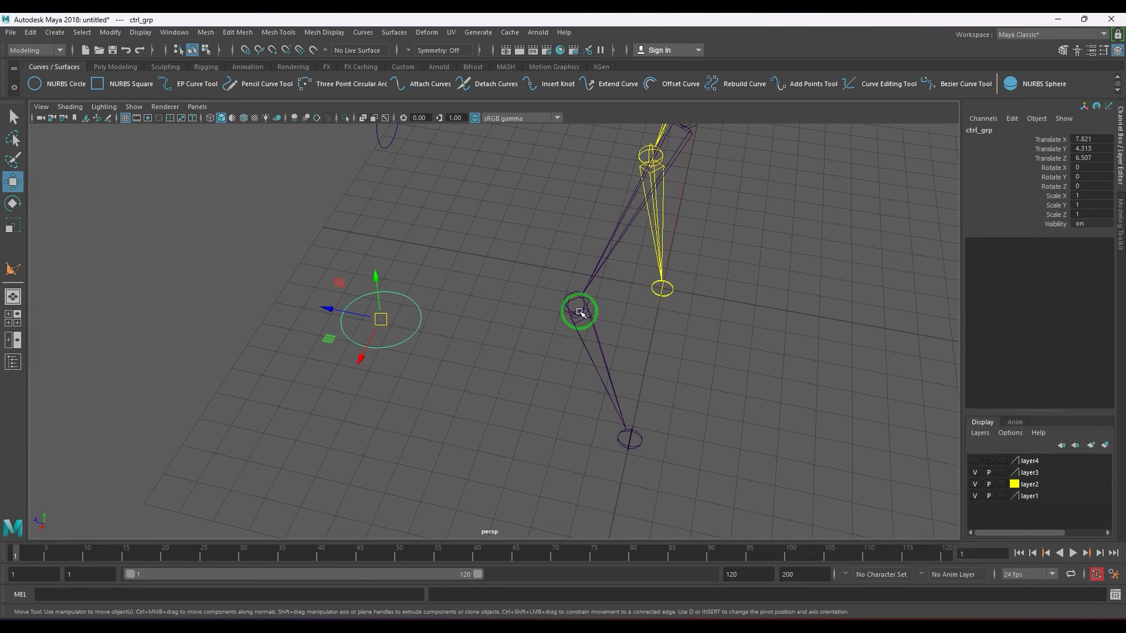
left_click(583, 314)
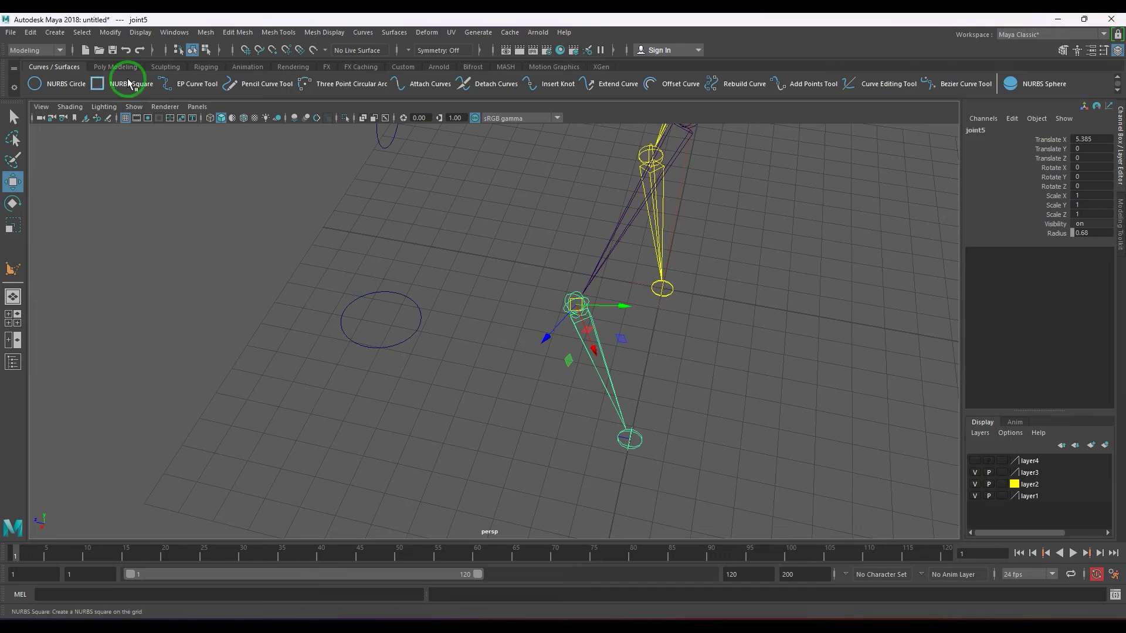
Select ctrl_grp in the Outliner and open the Aim Constraint options reset to defaults.
left_click(175, 32)
left_click(193, 158)
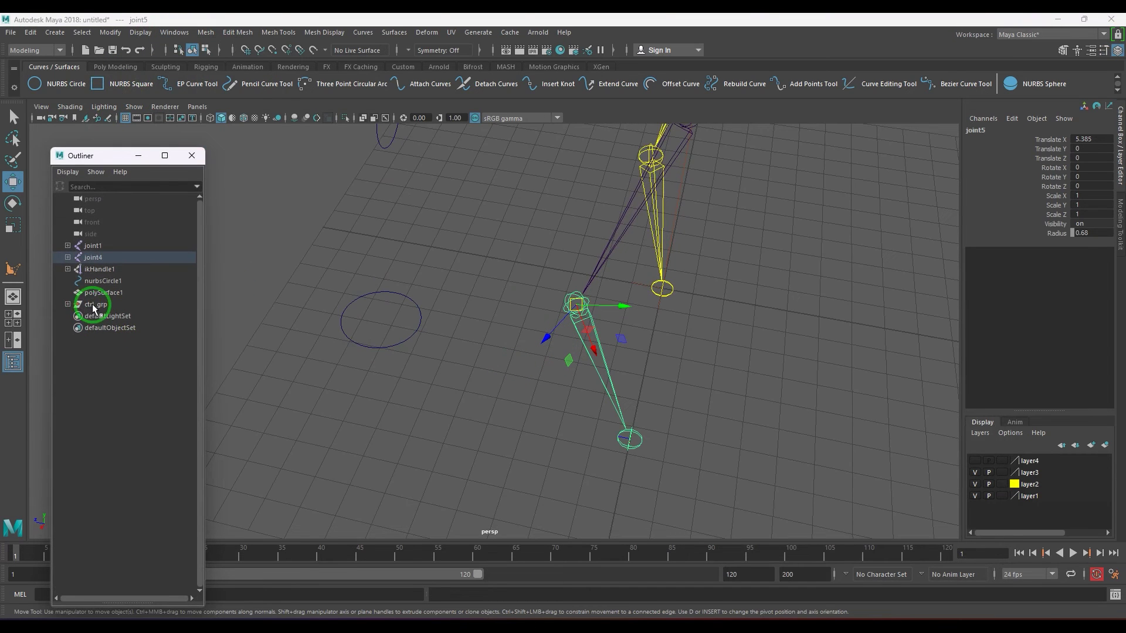
left_click(94, 306)
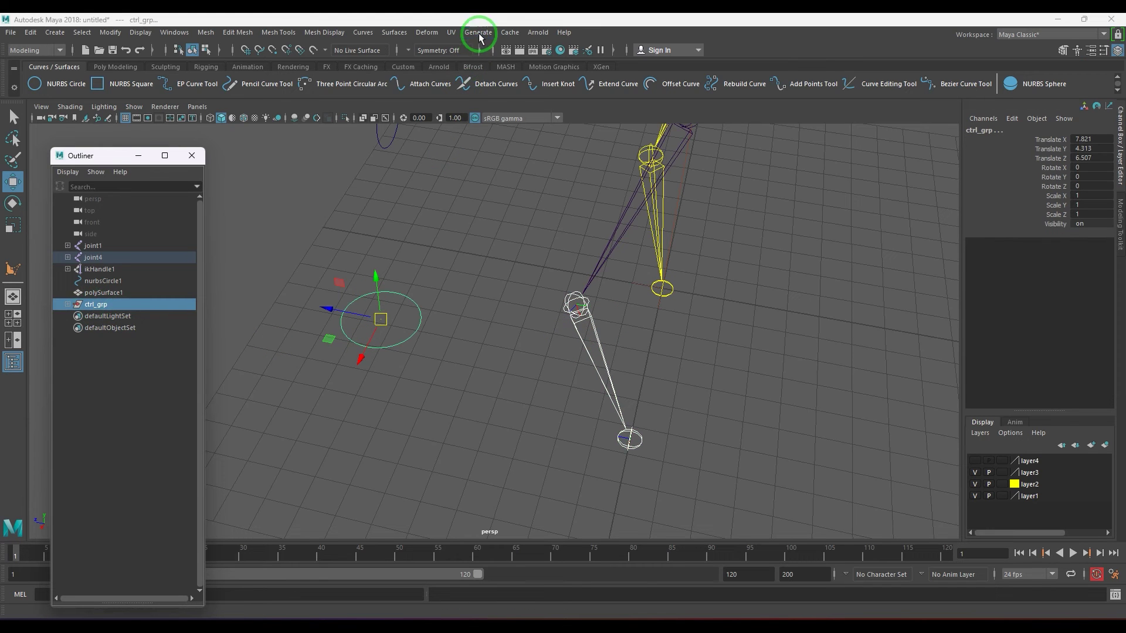
left_click(35, 50)
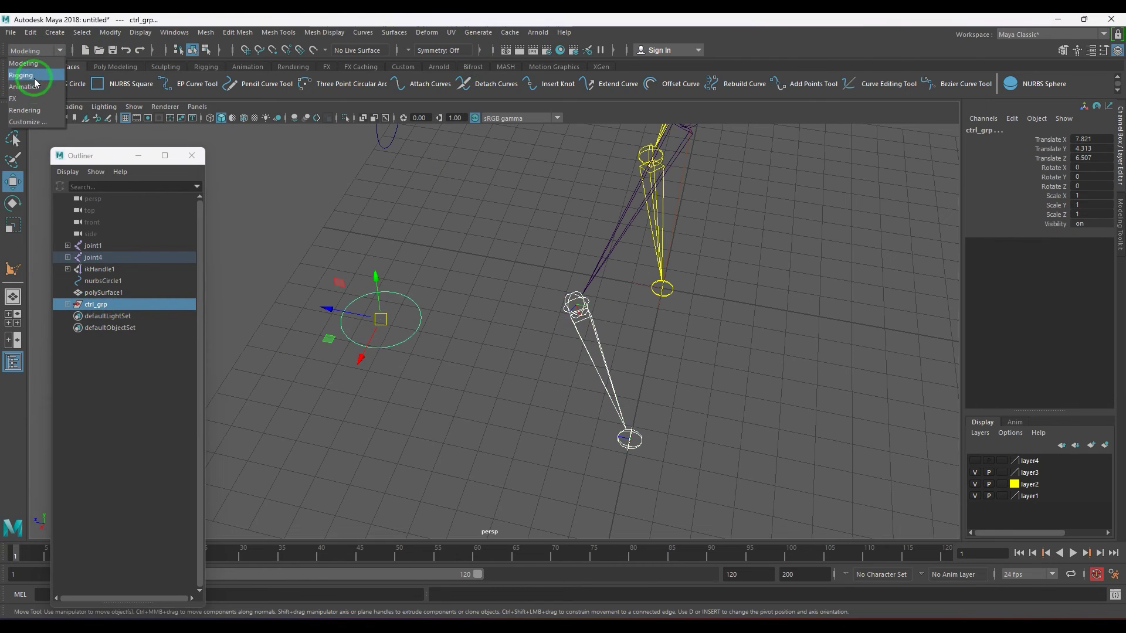
left_click(34, 76)
left_click(300, 32)
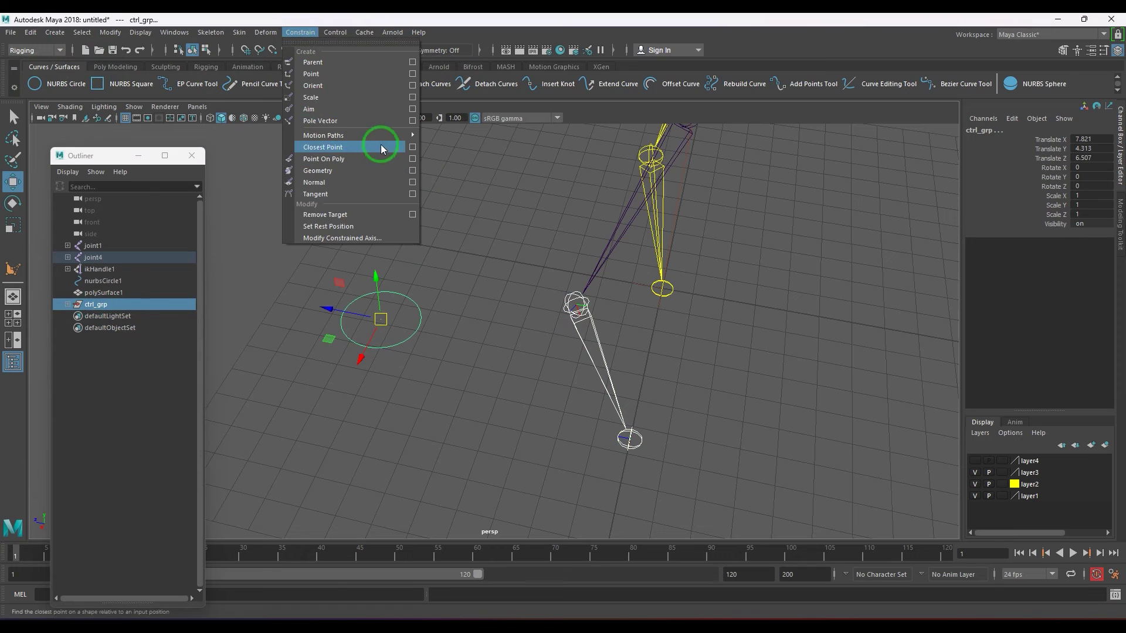
left_click(412, 109)
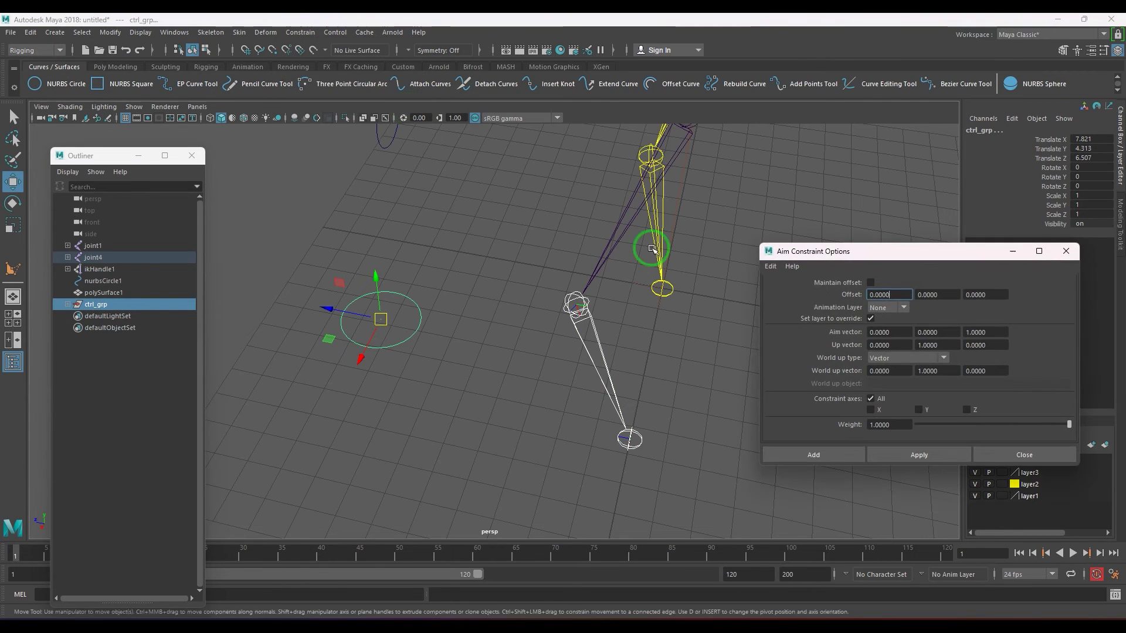
left_click(770, 267)
left_click(772, 285)
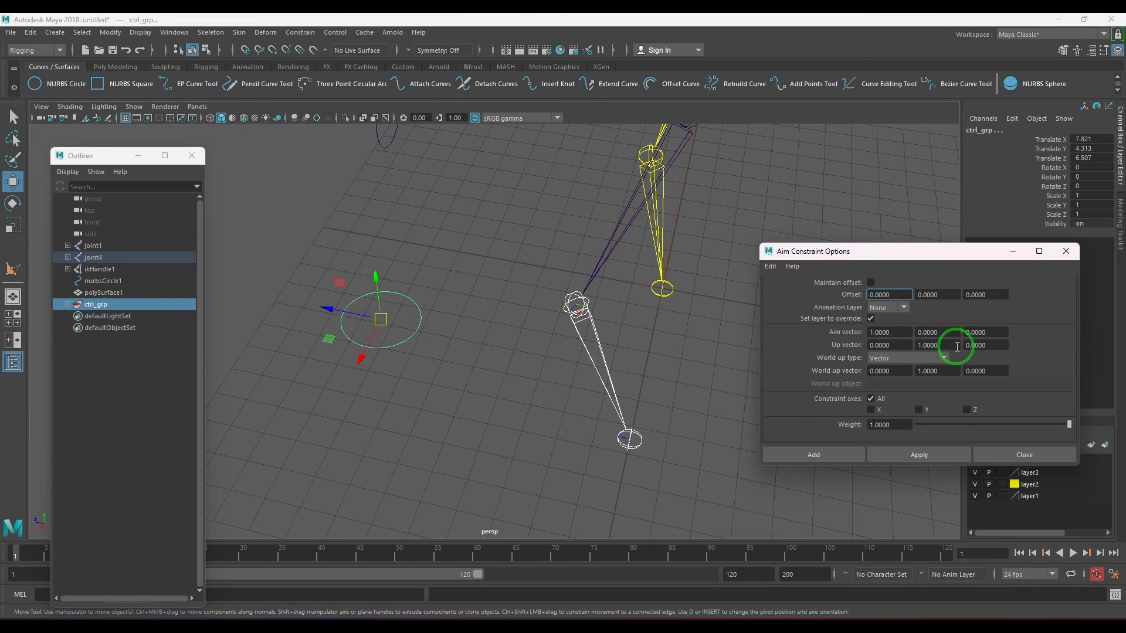
Set Aim vector 0,1,0 and Up vector 0,0,1, then add the aim constraint to ctrl_grp.
left_click(939, 332)
left_click(889, 332)
type("0")
left_click(938, 344)
type("0")
key("Return")
left_click(976, 346)
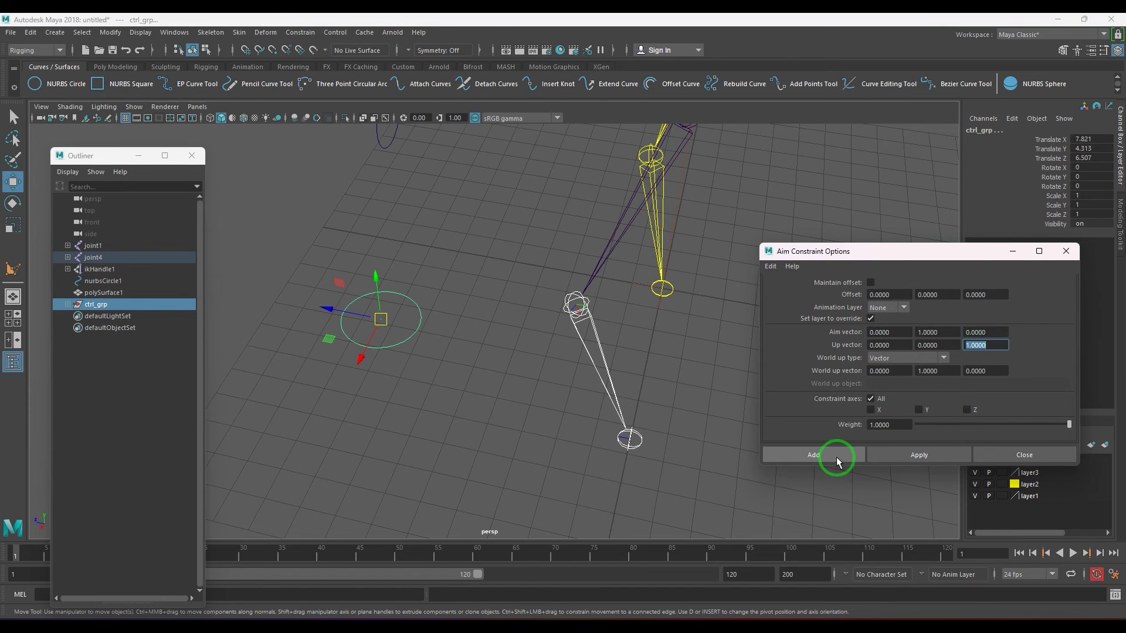
left_click_drag(485, 382, 512, 346, "alt")
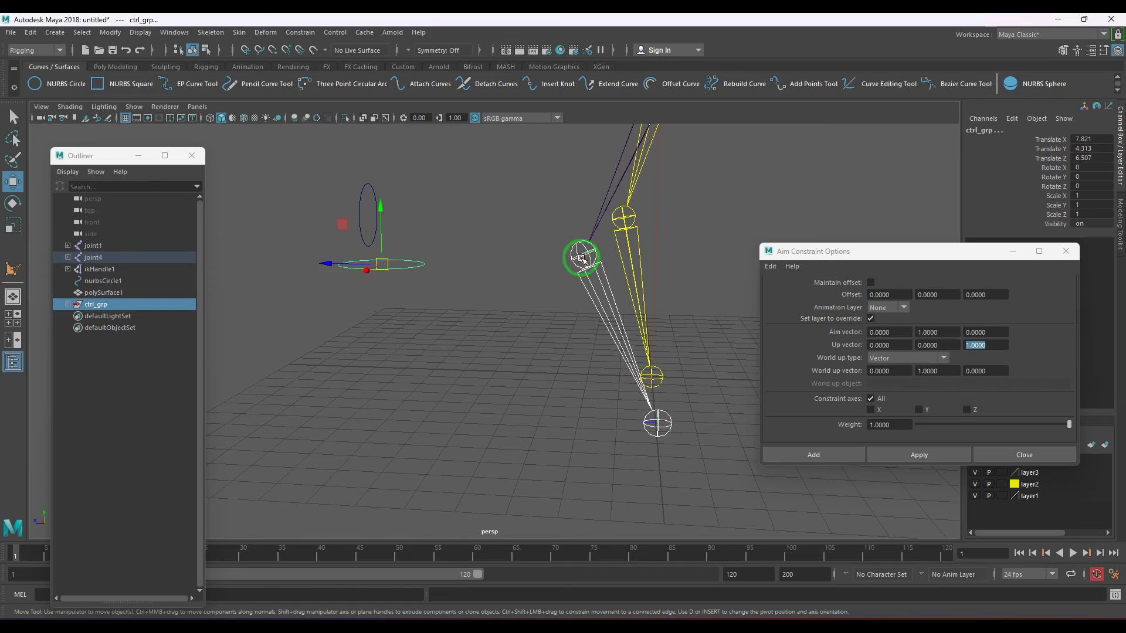
left_click(915, 455)
Close the aim options and select the aim constraint node under ctrl_grp for deletion.
left_click_drag(658, 359, 568, 401, "alt")
left_click(1034, 458)
left_click(68, 304)
left_click(122, 328)
key("Delete")
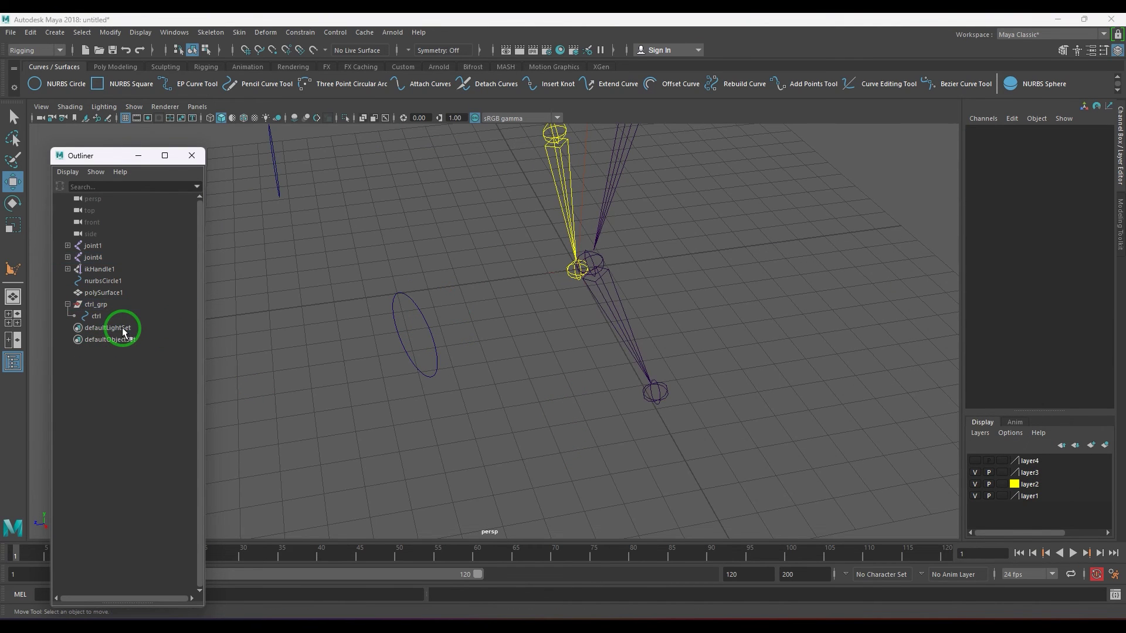
left_click(116, 316)
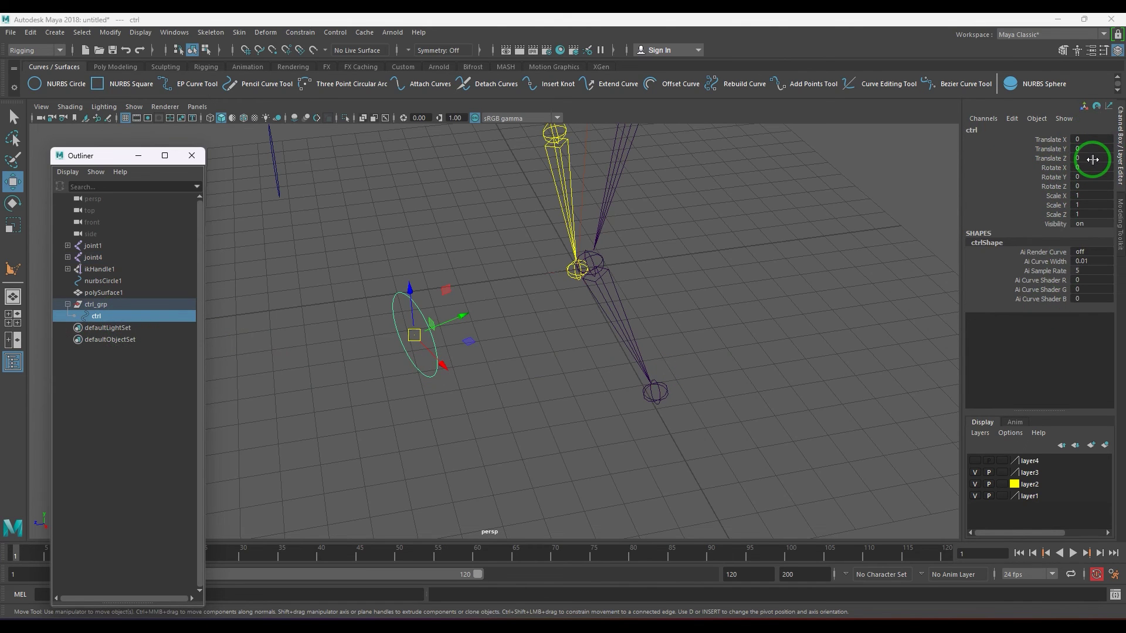
left_click_drag(1087, 139, 1099, 186)
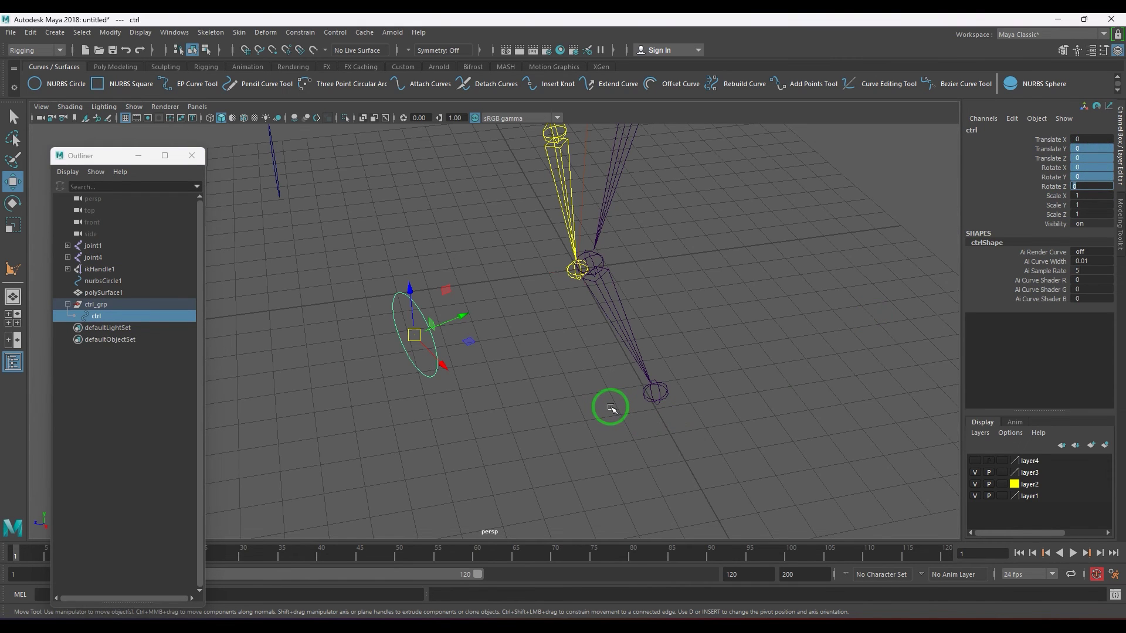
left_click_drag(575, 368, 410, 299, "alt")
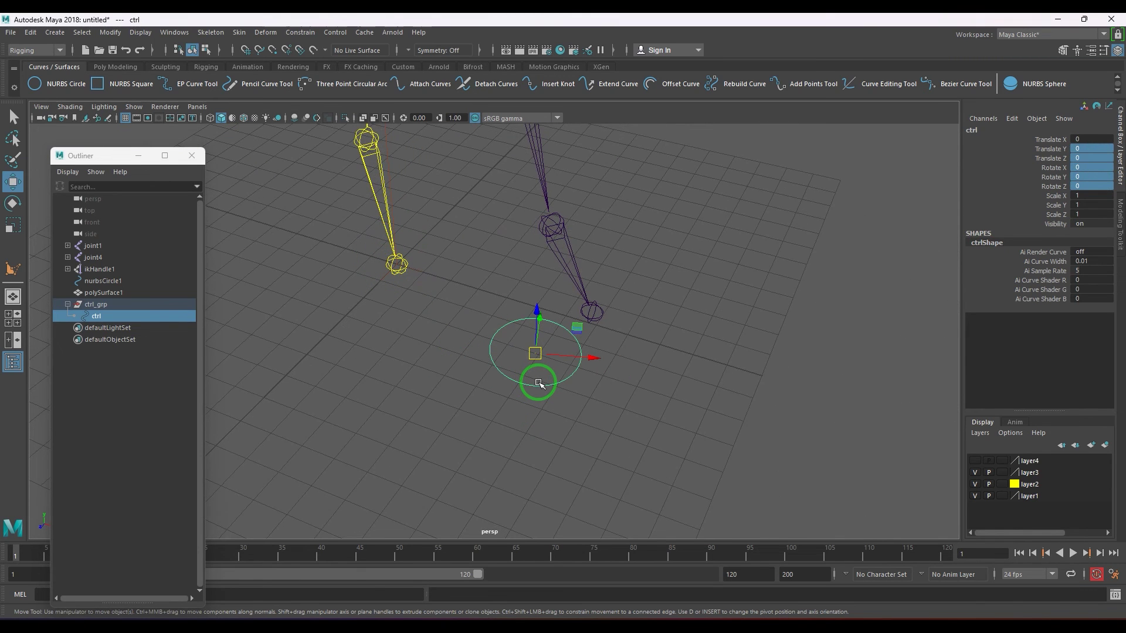
left_click(118, 304)
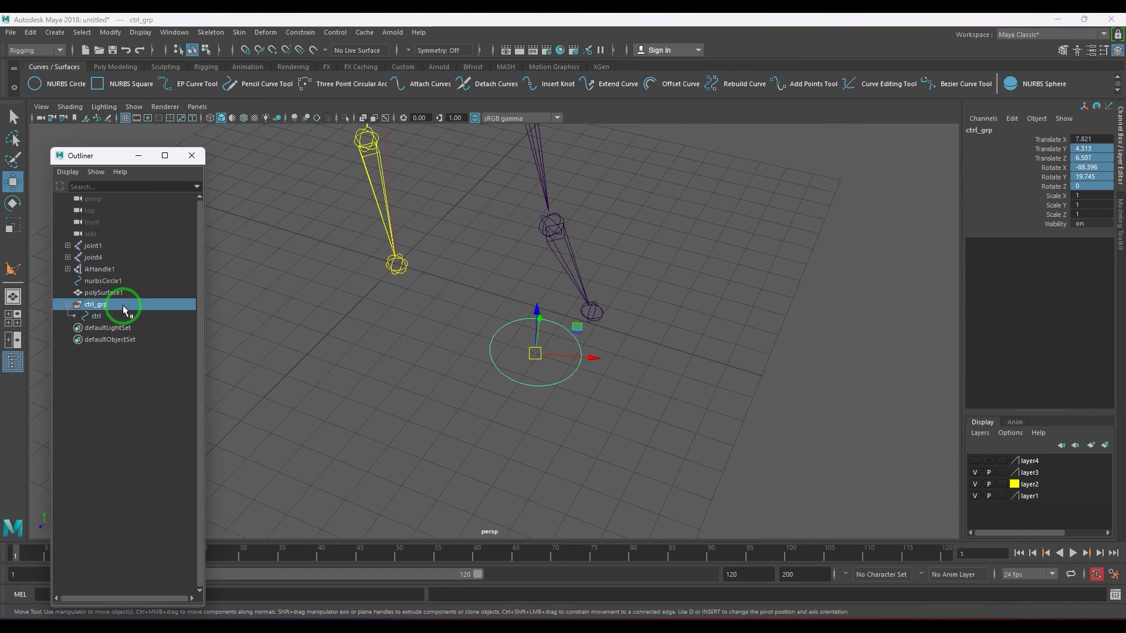
left_click_drag(452, 346, 669, 380)
Create IK handle ikHandle2 from joint4 to the leg's end joint.
left_click(668, 380)
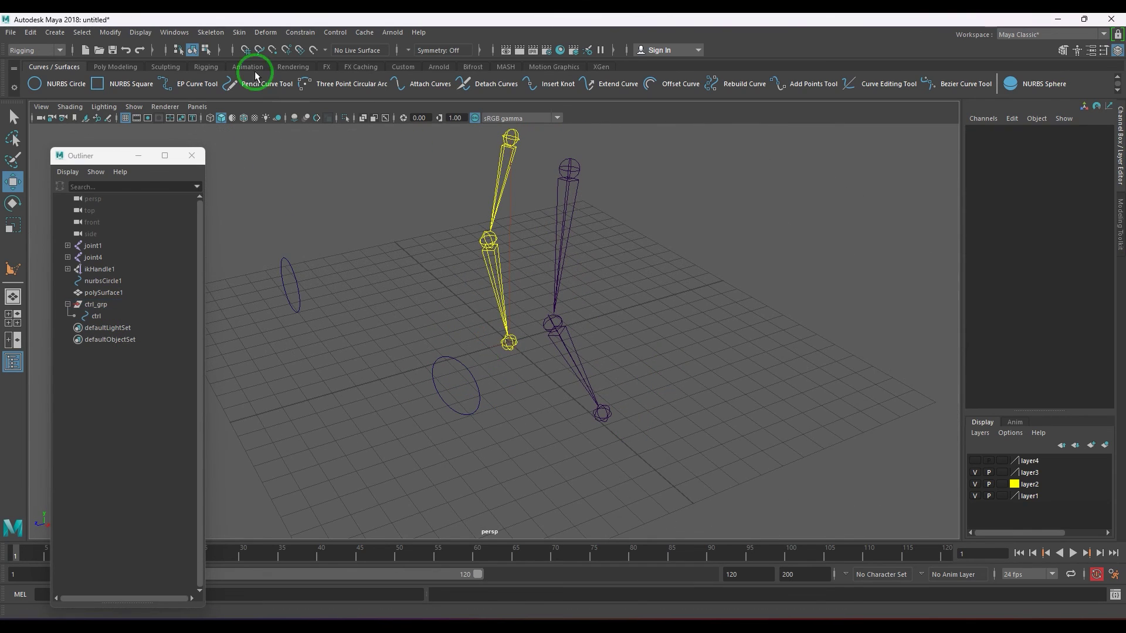
left_click(975, 462)
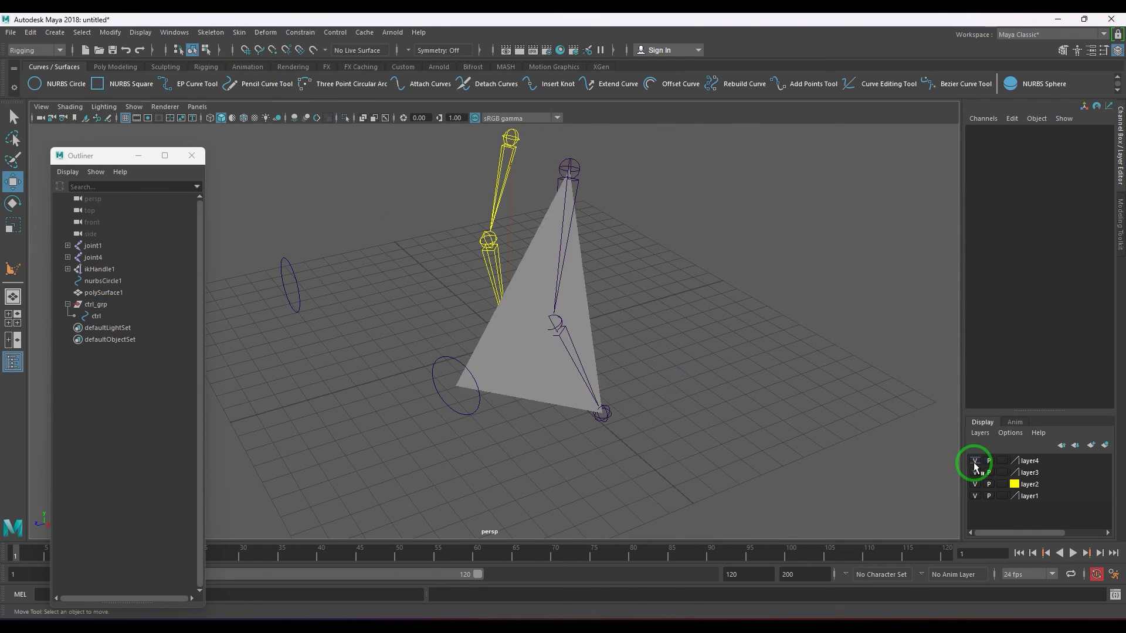
left_click(974, 462)
left_click(212, 32)
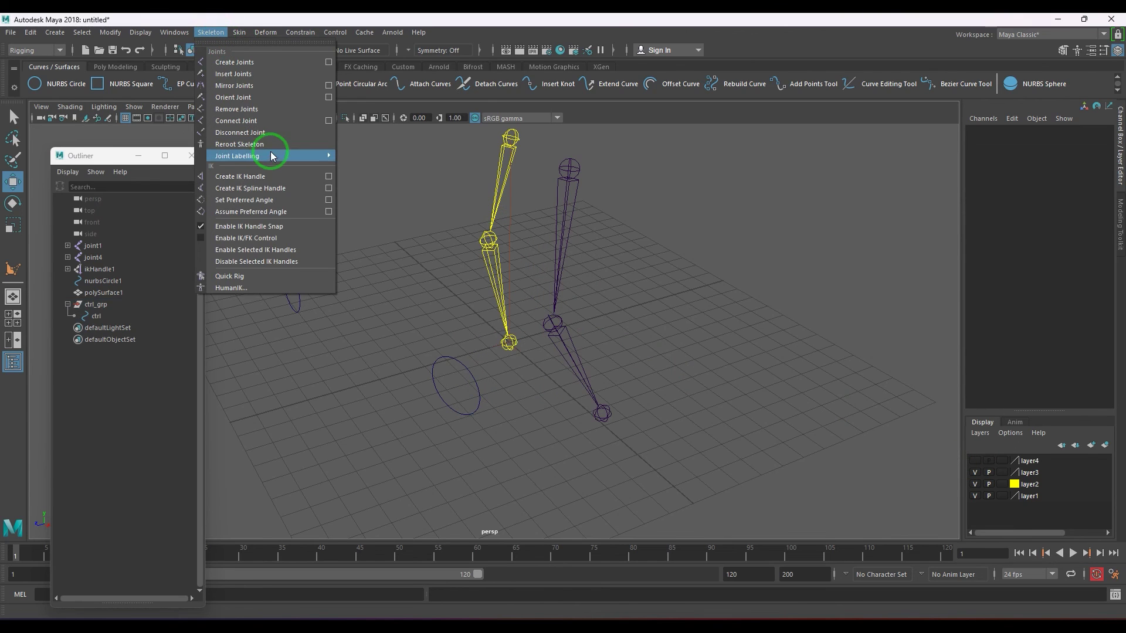
left_click(329, 175)
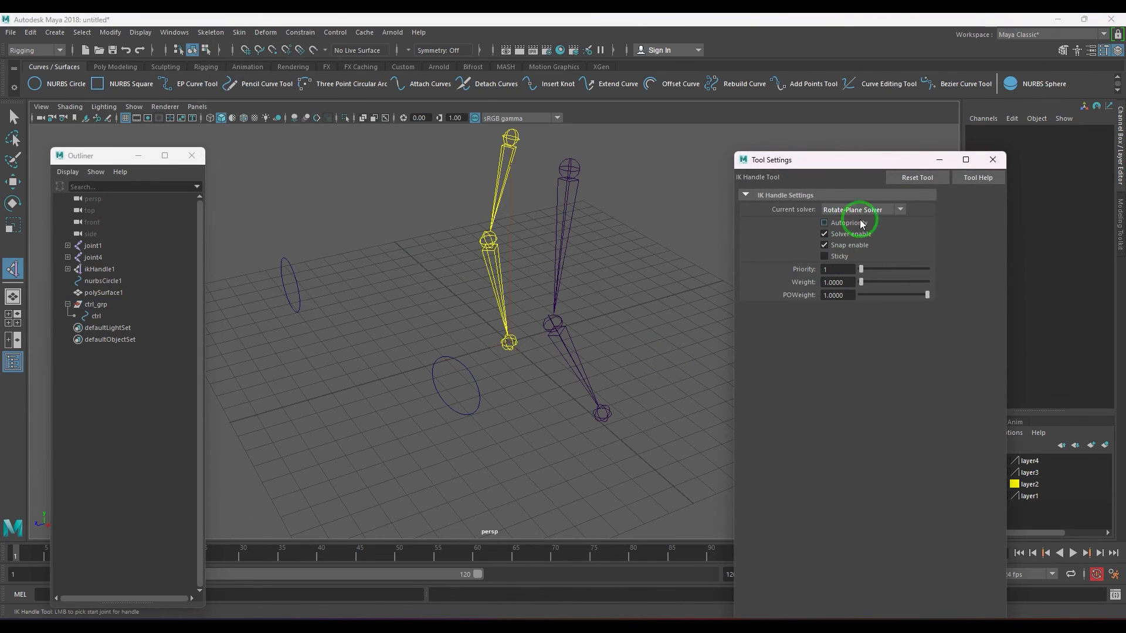
left_click(993, 159)
left_click(570, 169)
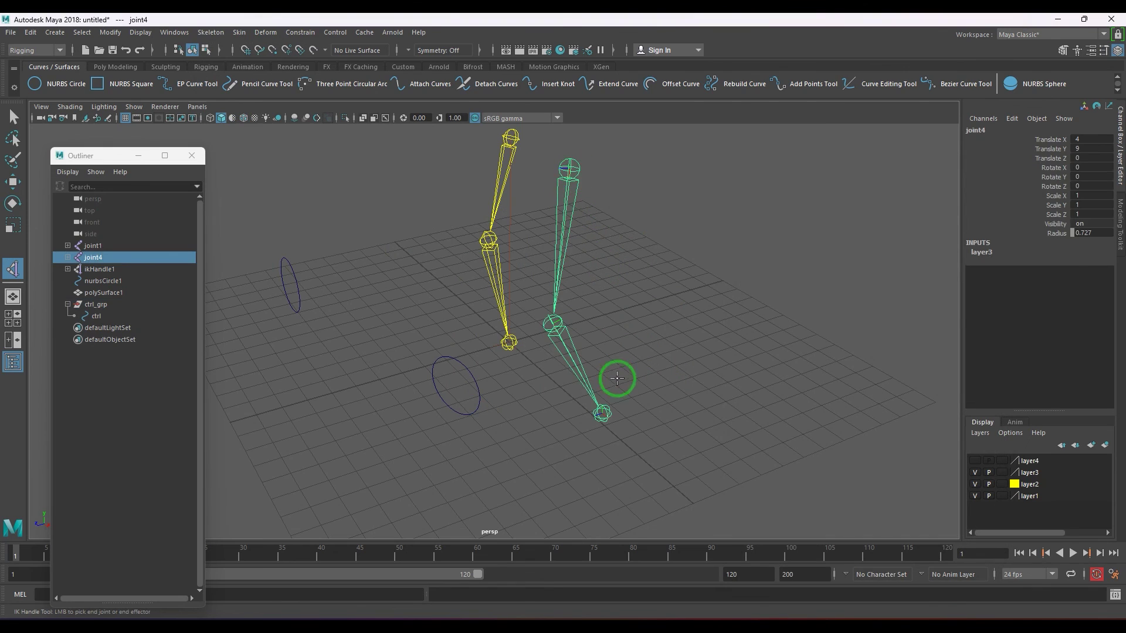
left_click(602, 413)
Constrain ikHandle2's pole vector to the ctrl circle.
key("w")
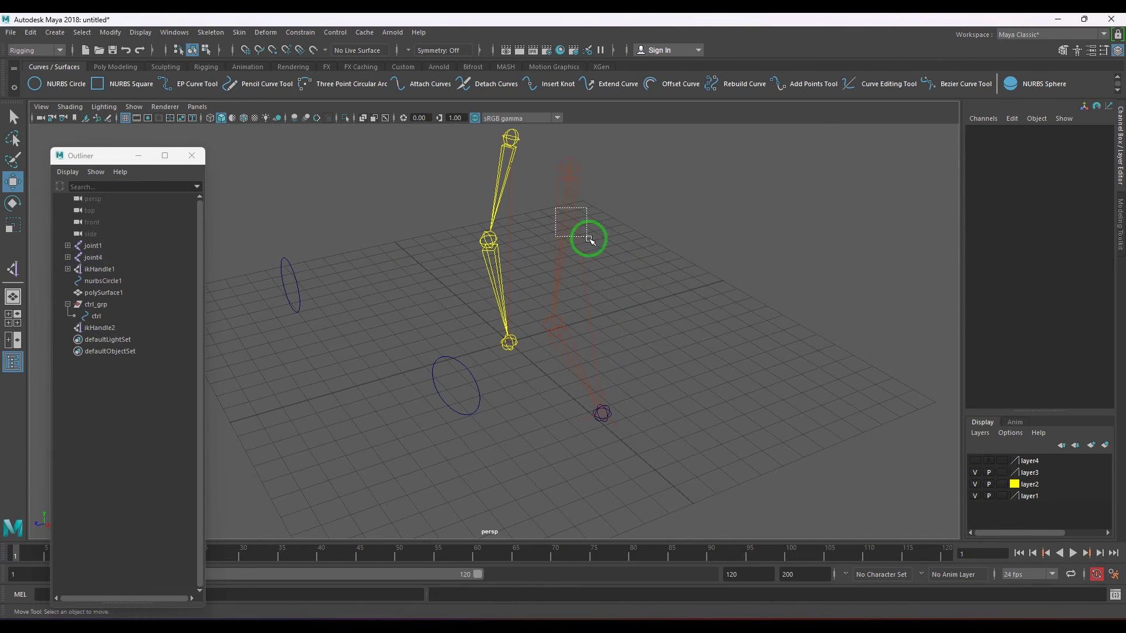
key("Down")
key("Down")
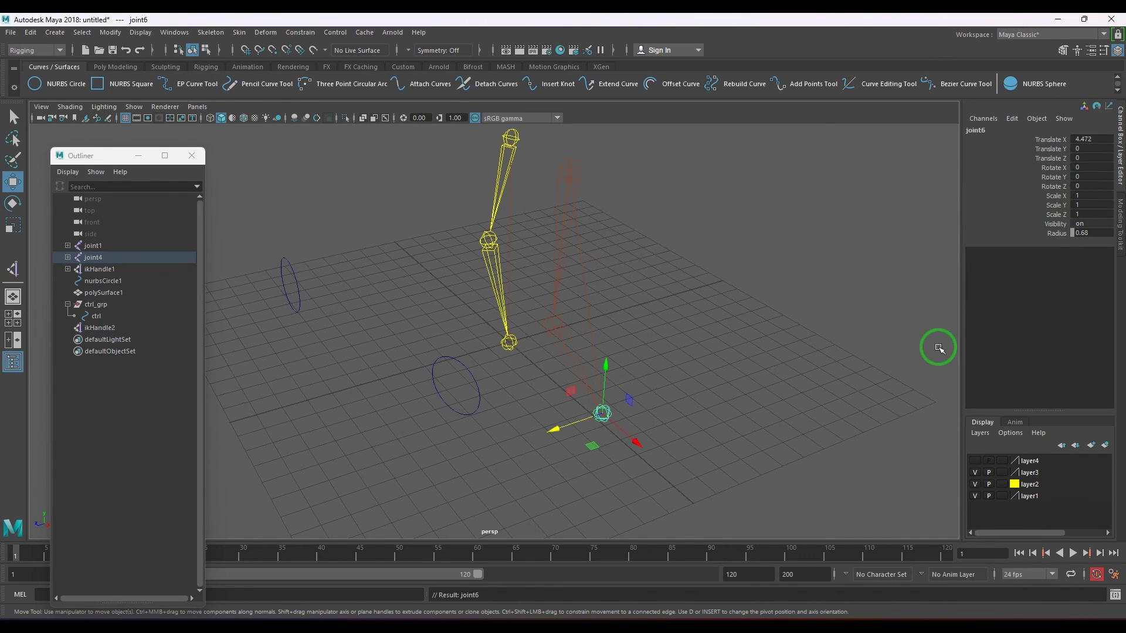
left_click_drag(427, 354, 476, 409)
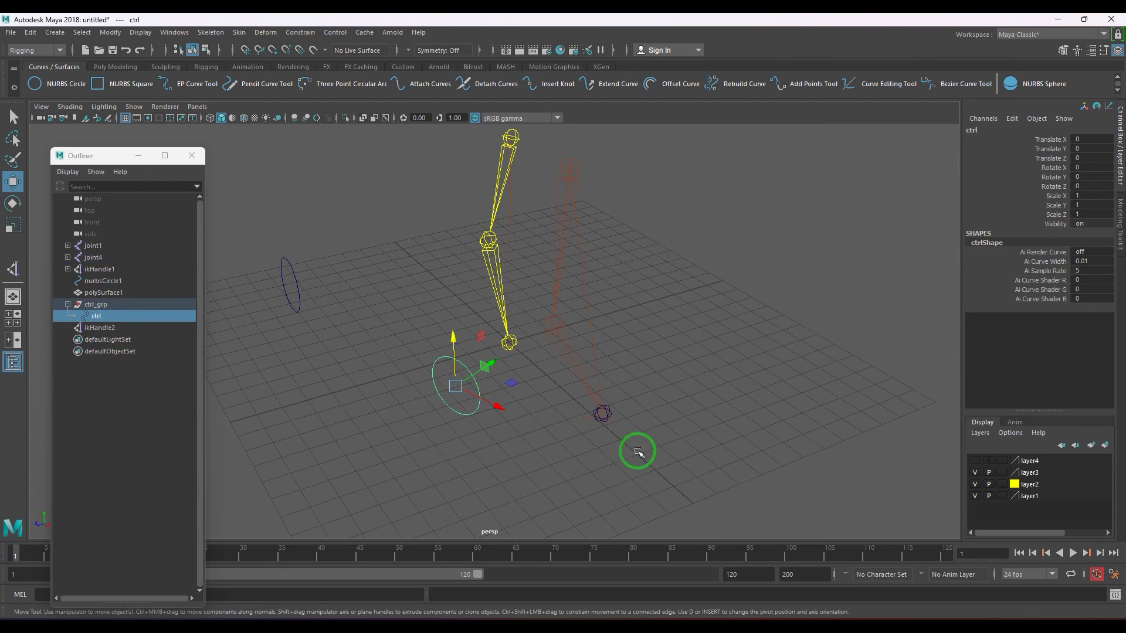
left_click(589, 445, "shift")
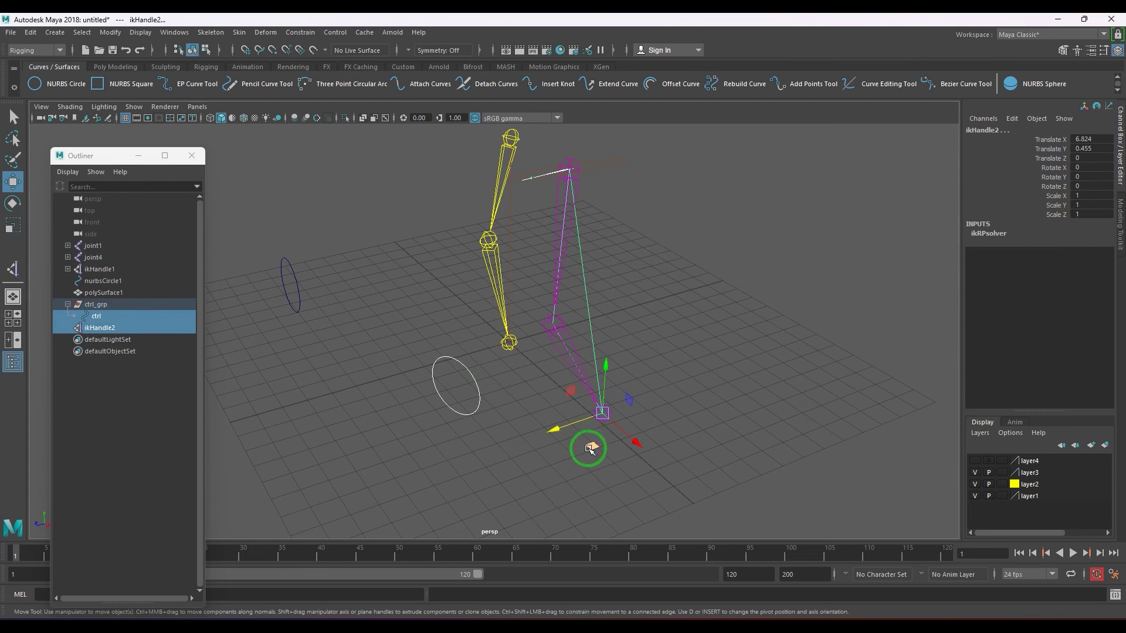
left_click(307, 34)
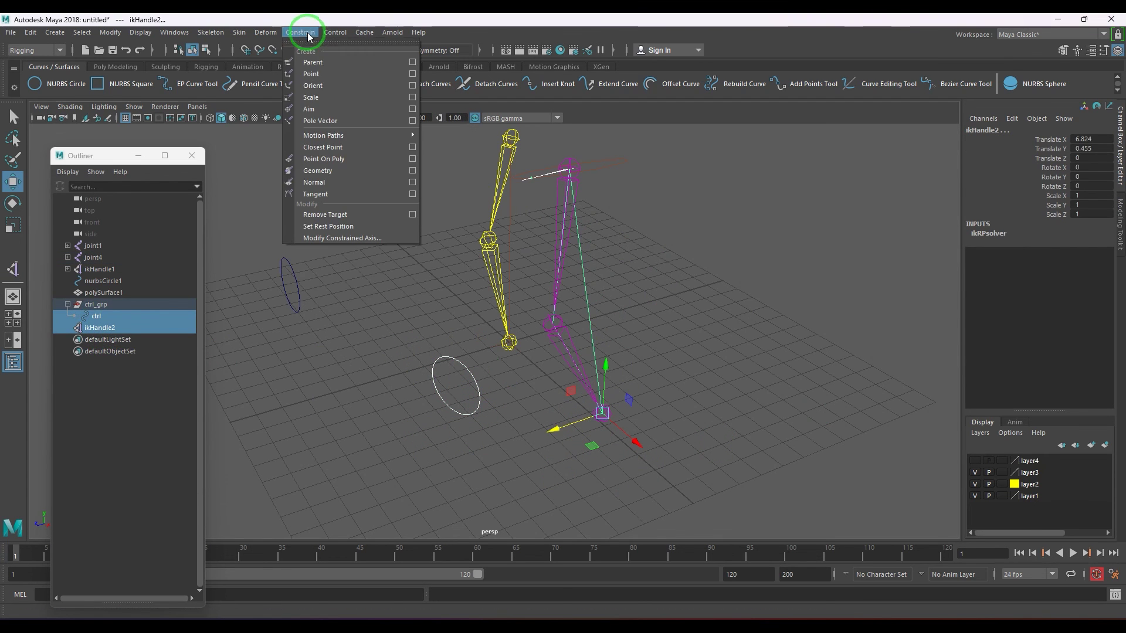
left_click(332, 122)
Move the ctrl circle to test that the knee follows the pole vector.
left_click_drag(364, 156, 561, 261, "alt")
left_click(561, 260)
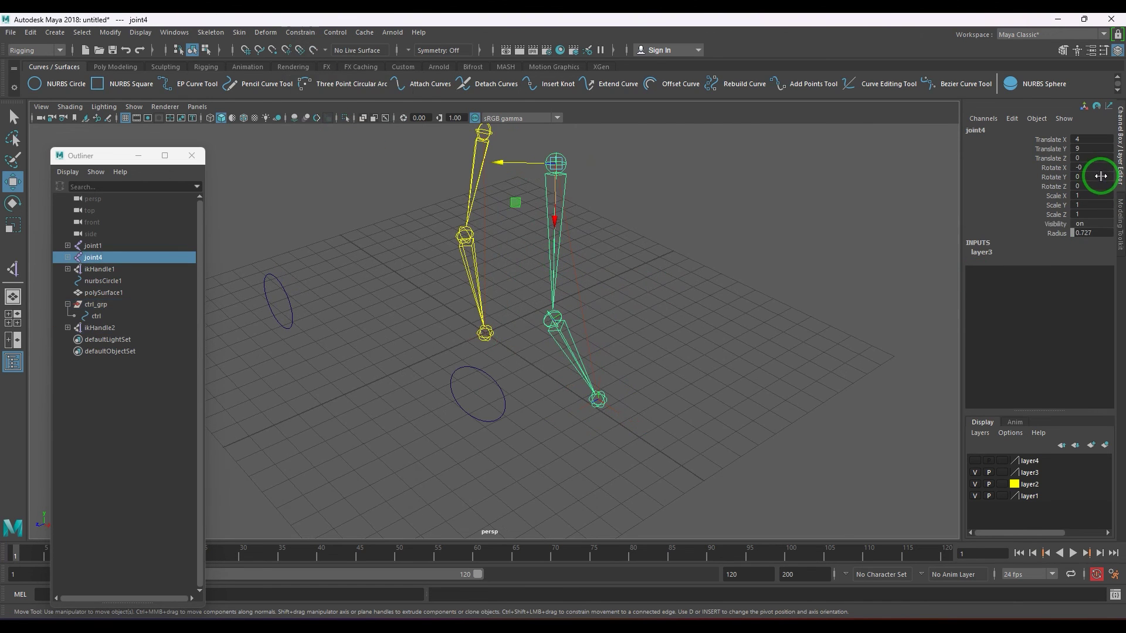
key("Down")
key("Up")
key("Up")
key("Down")
key("Down")
left_click(473, 407)
left_click(478, 407)
mouse_move(478, 407)
left_mouse_down()
mouse_move(540, 406)
mouse_move(410, 355)
mouse_move(337, 377)
mouse_move(558, 395)
mouse_move(477, 394)
left_mouse_up()
left_click(691, 390)
left_click_drag(691, 389, 573, 238, "alt")
Put the joint4 chain on a new layer5 and set that layer's colour to red.
left_click(573, 238)
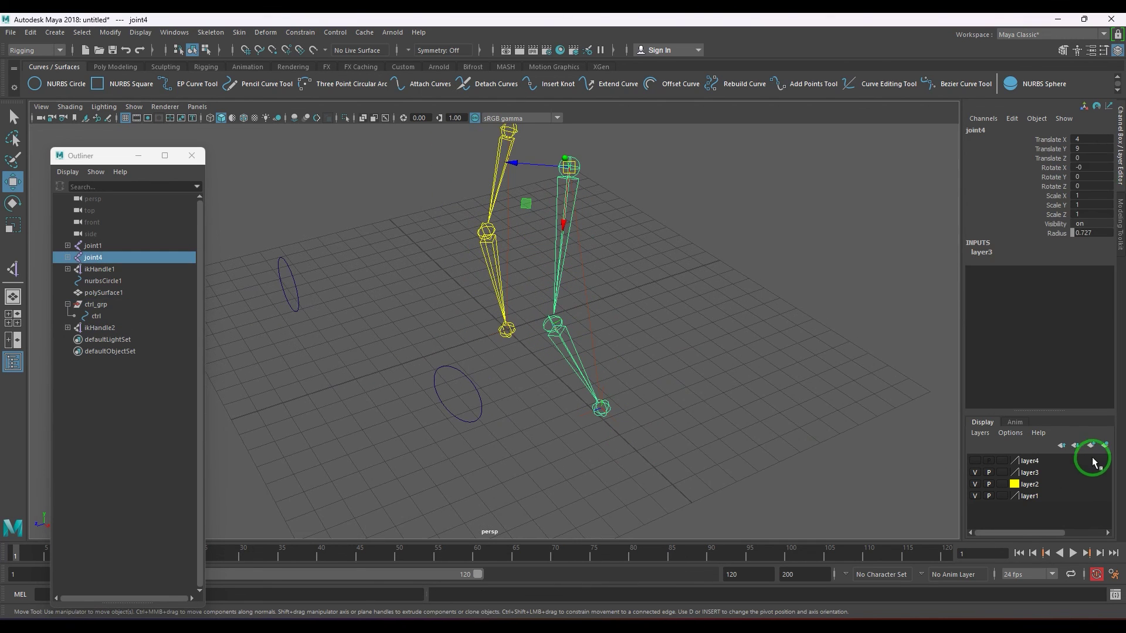
left_click(1104, 445)
left_click(1001, 461)
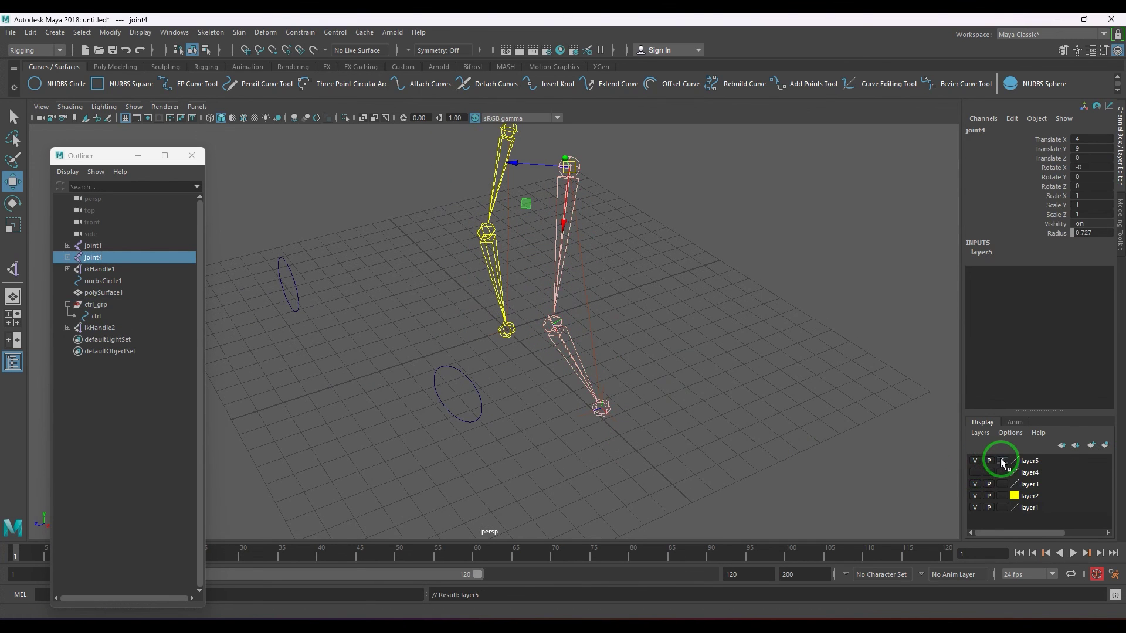
double_click(1001, 464)
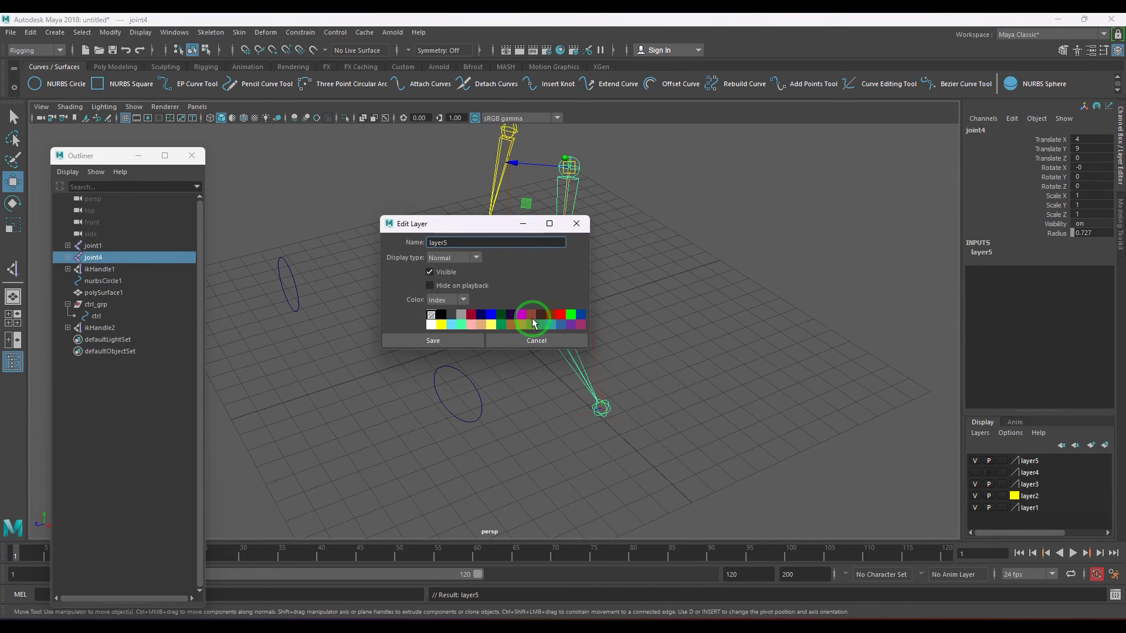
left_click(480, 344)
left_click(711, 382)
left_click_drag(605, 391, 681, 405, "alt")
left_click_drag(568, 311, 607, 361)
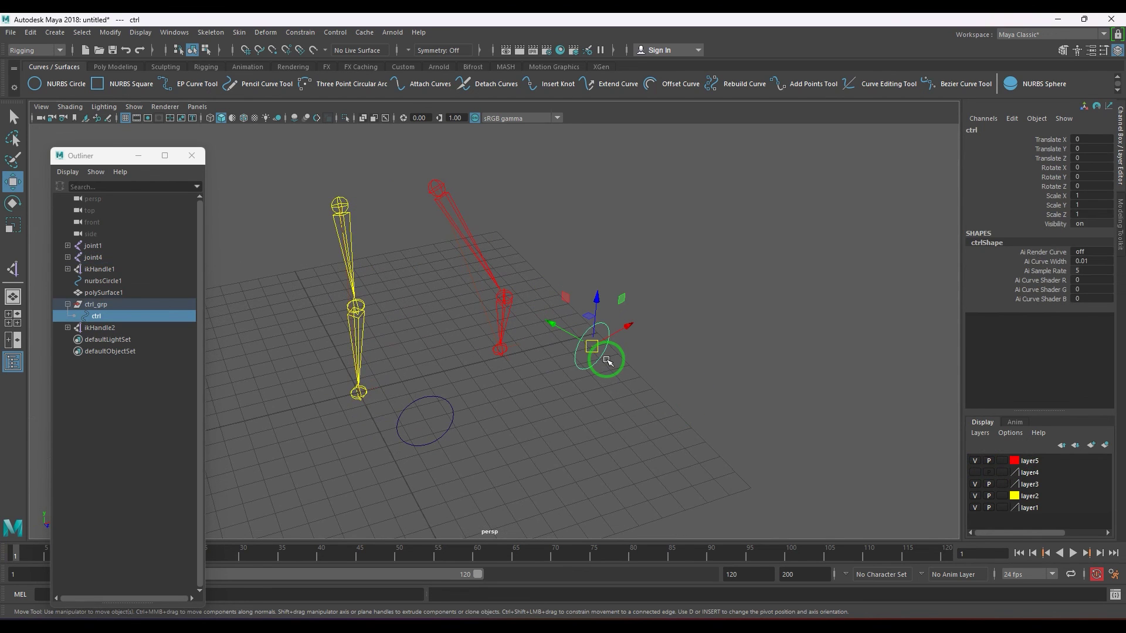